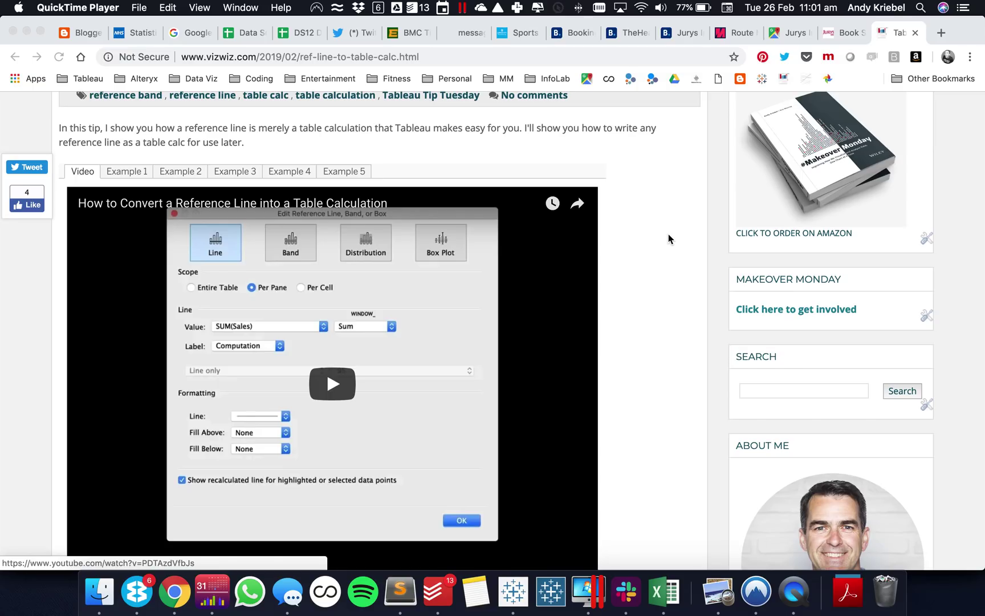
# Step: Switch to Tableau and build a line chart of Sales by year and quarter of Order Date
pyautogui.scroll(2, 668, 235)
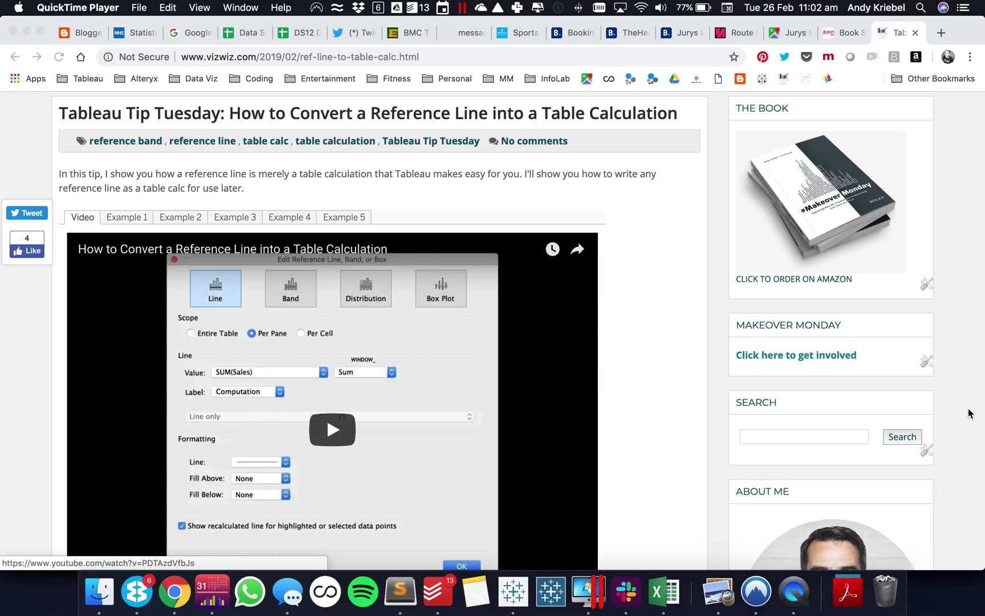
pyautogui.click(514, 591)
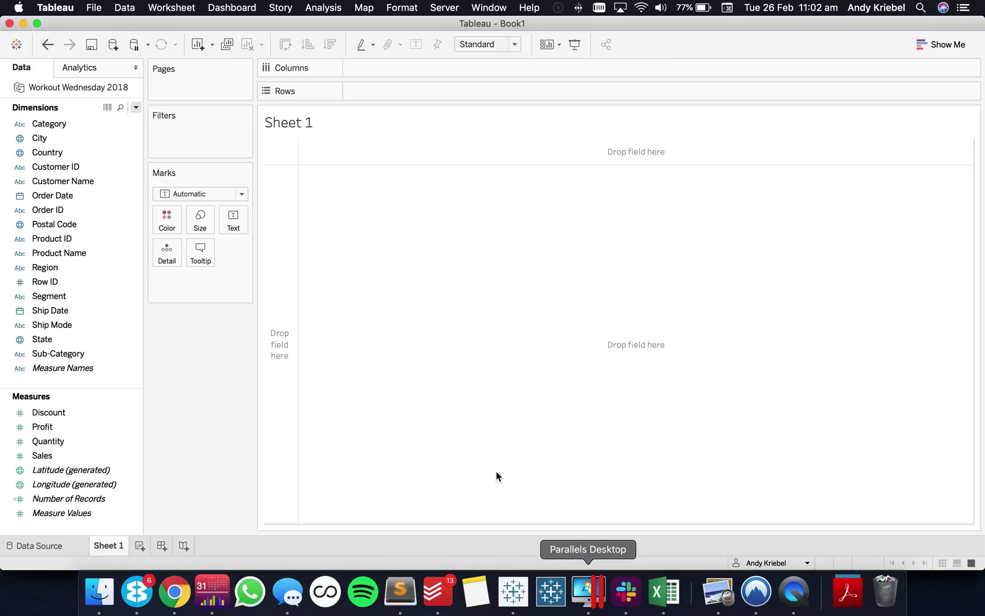
pyautogui.moveTo(61, 195); pyautogui.dragTo(374, 71)
pyautogui.click(356, 68)
pyautogui.click(86, 427)
pyautogui.moveTo(86, 455); pyautogui.dragTo(418, 96)
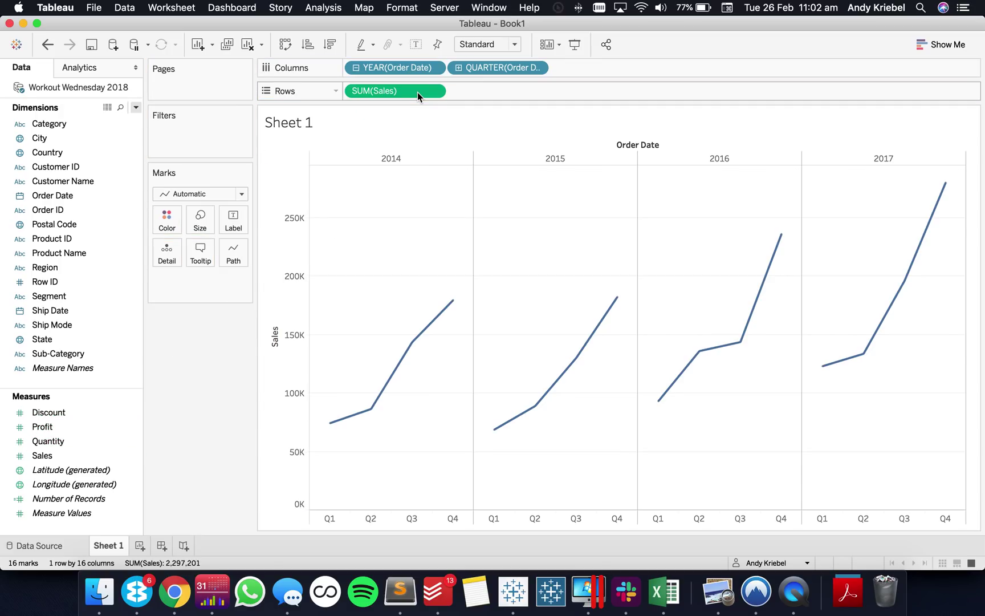
# Step: Add an average reference line per pane to the Sales chart and set its label to Value
pyautogui.click(85, 68)
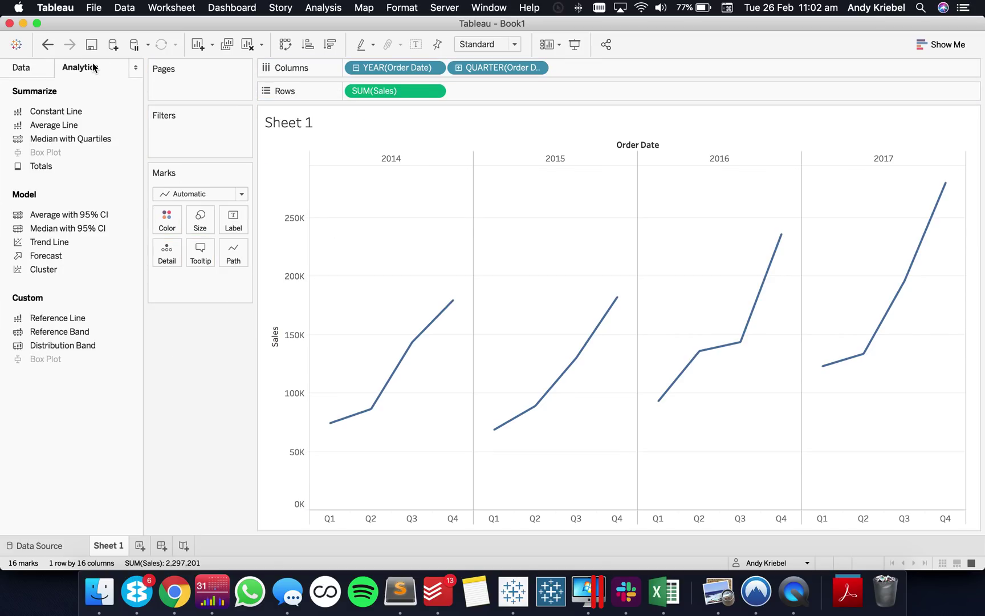
pyautogui.moveTo(83, 124); pyautogui.dragTo(429, 177)
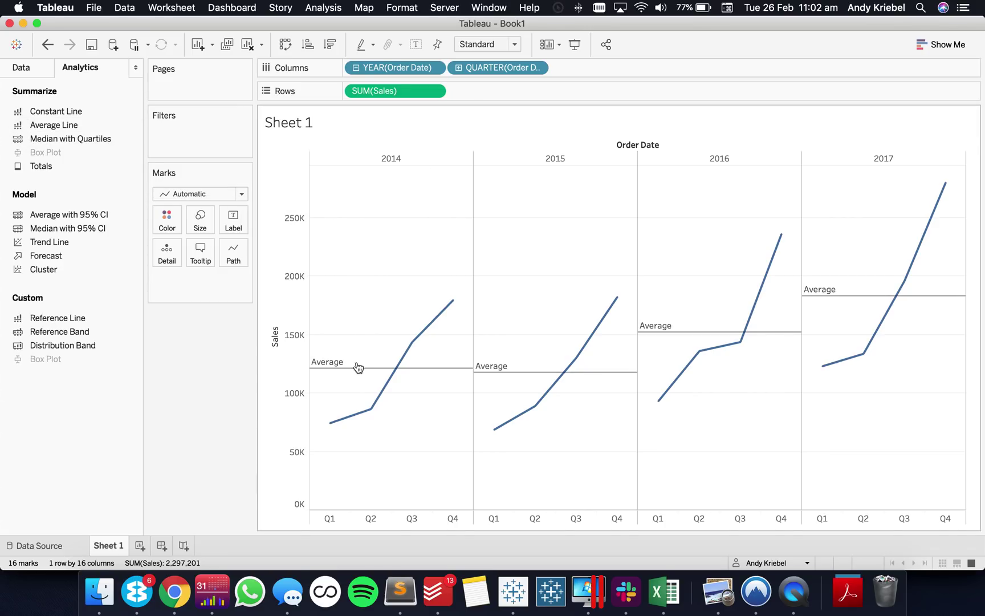
pyautogui.click(357, 368)
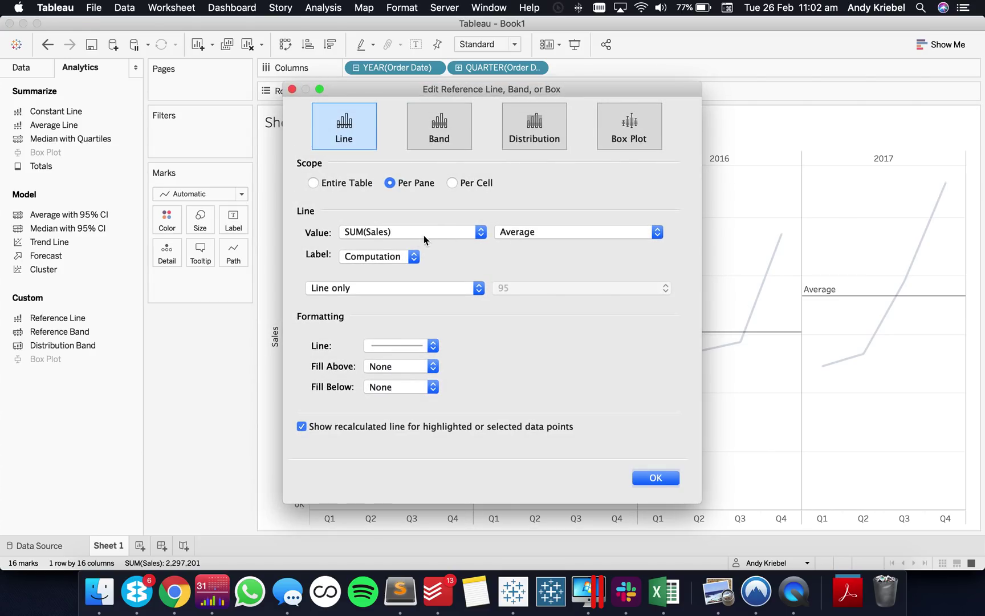
pyautogui.click(393, 256)
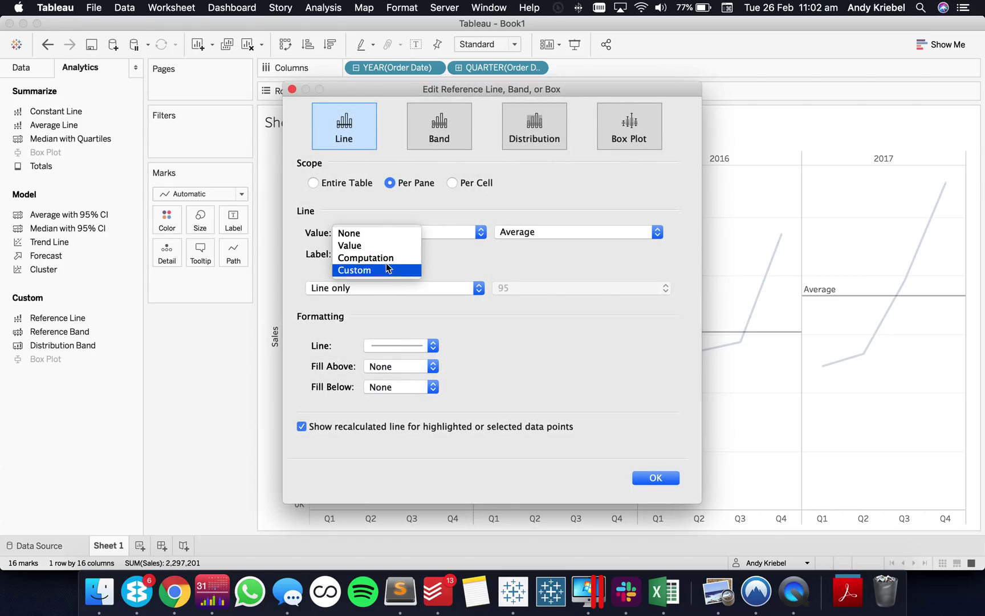
pyautogui.click(382, 246)
pyautogui.click(656, 477)
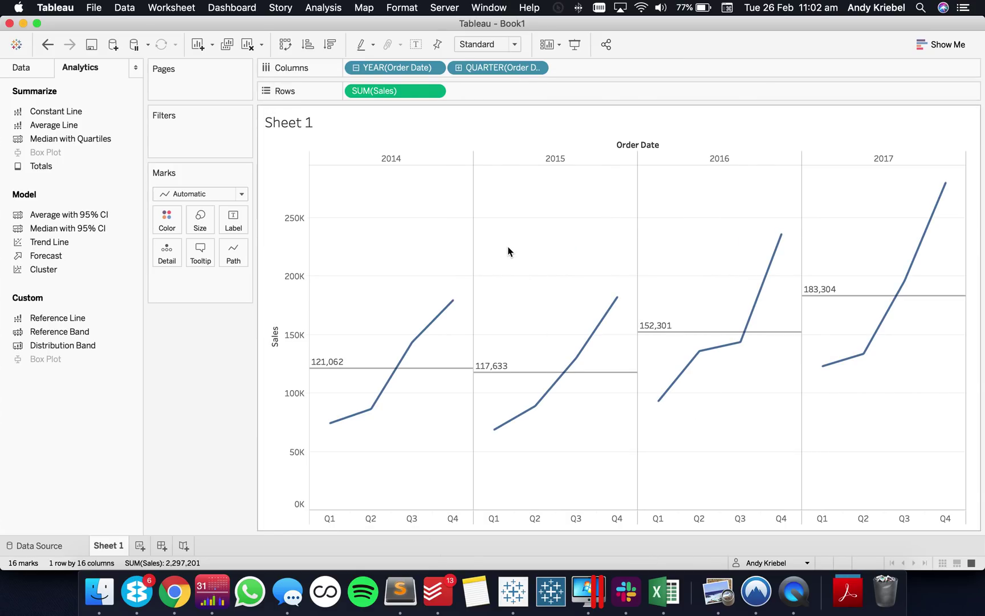
# Step: Create a calculated field named "Avg Sales per Quarter"
pyautogui.click(22, 67)
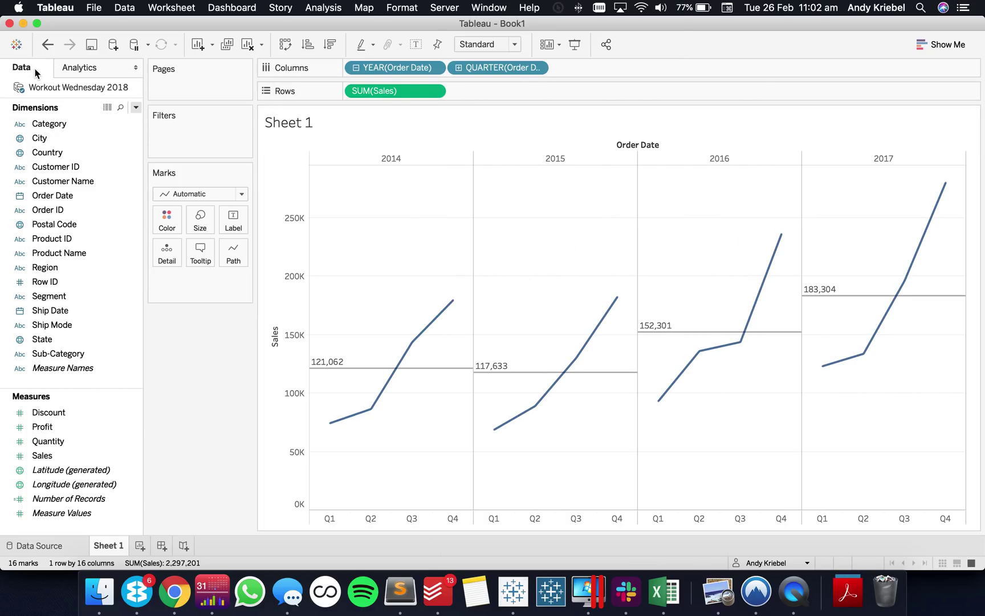
pyautogui.click(136, 107)
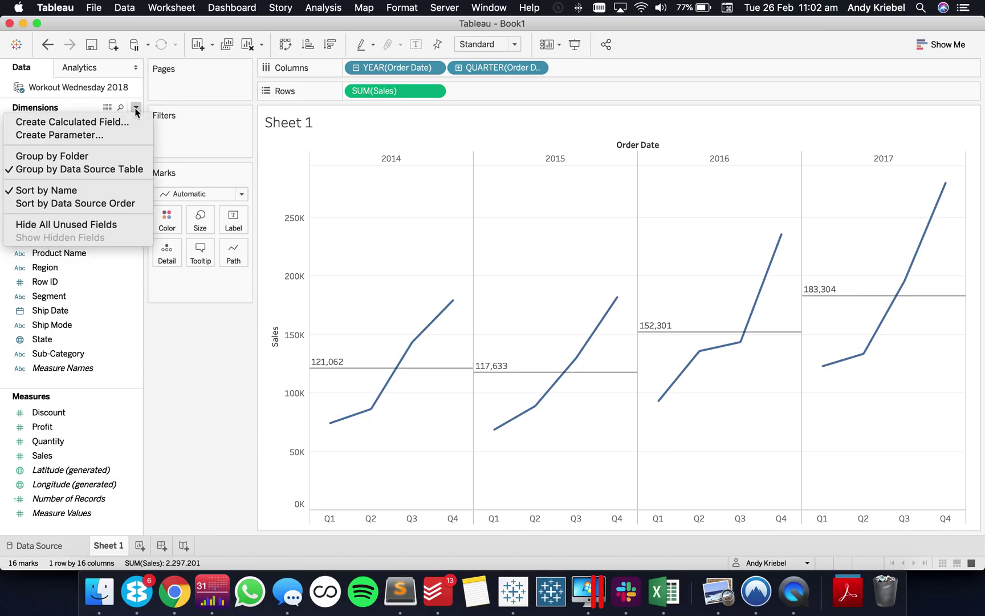
pyautogui.click(108, 121)
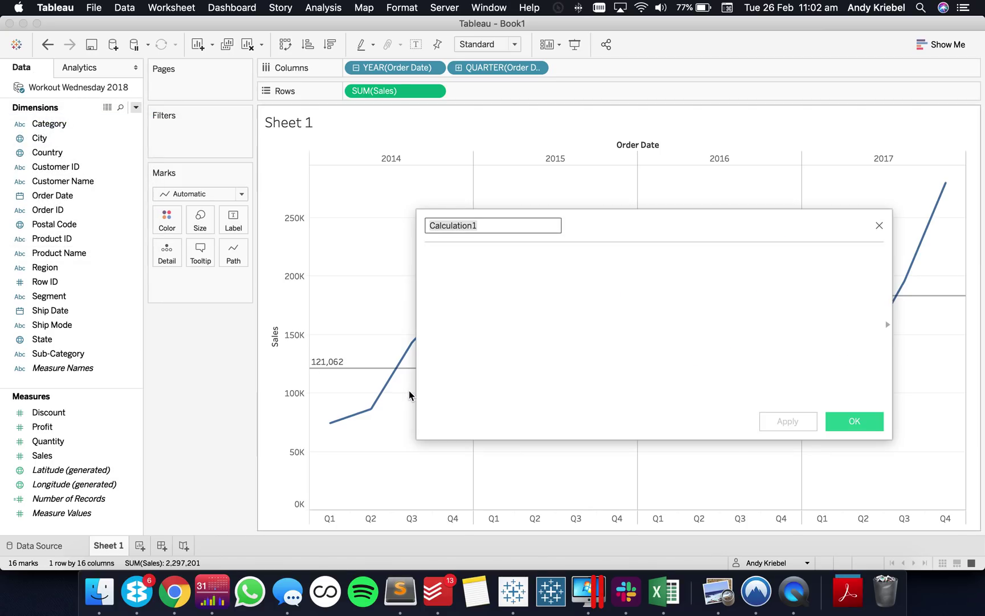
pyautogui.write('A')
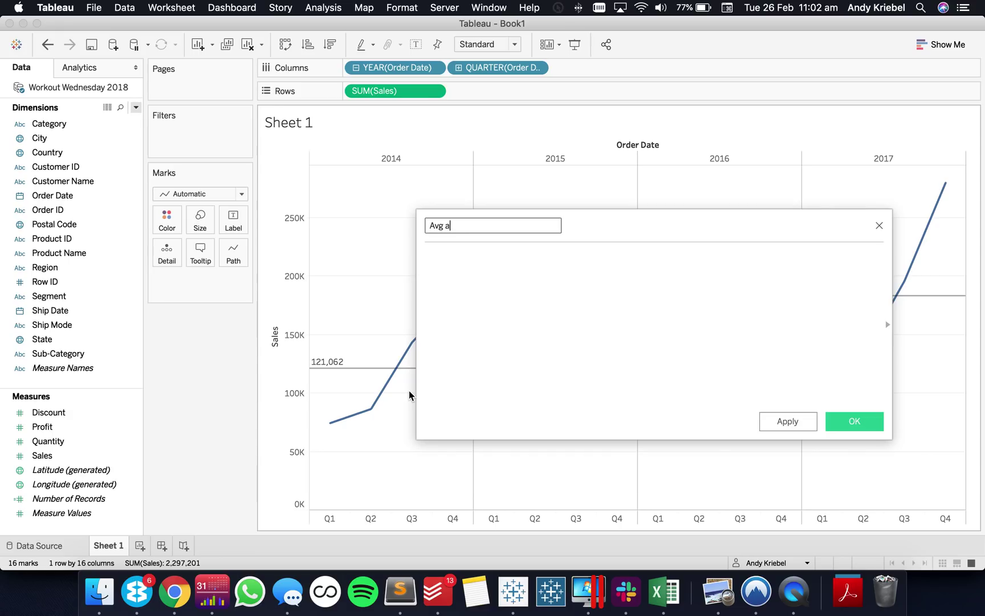
pyautogui.write('vg Sales per Quarter')
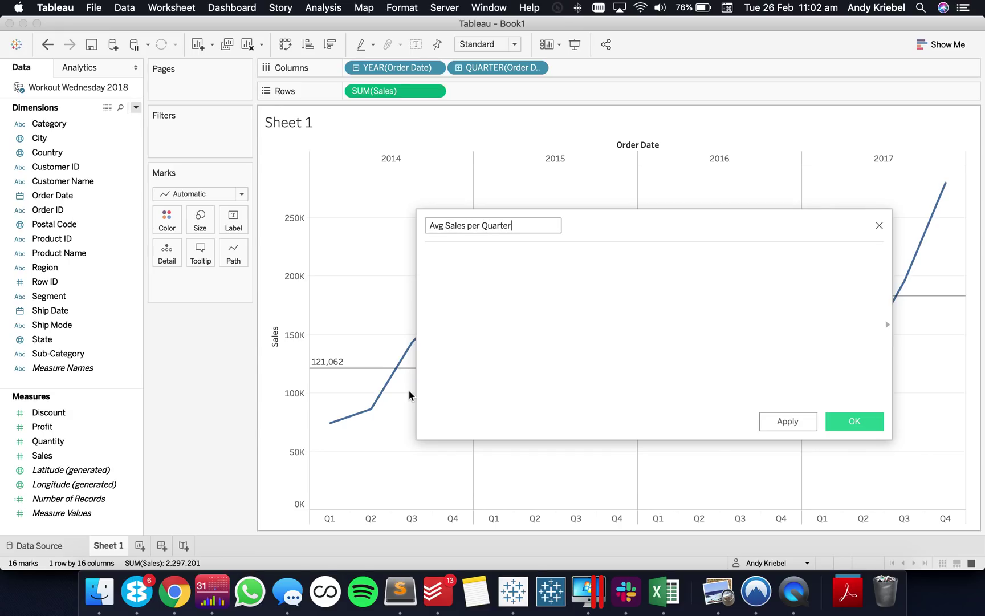
pyautogui.press('Tab')
# Step: Review the average reference line's scope, value and aggregation settings without changing them
pyautogui.rightClick(375, 370)
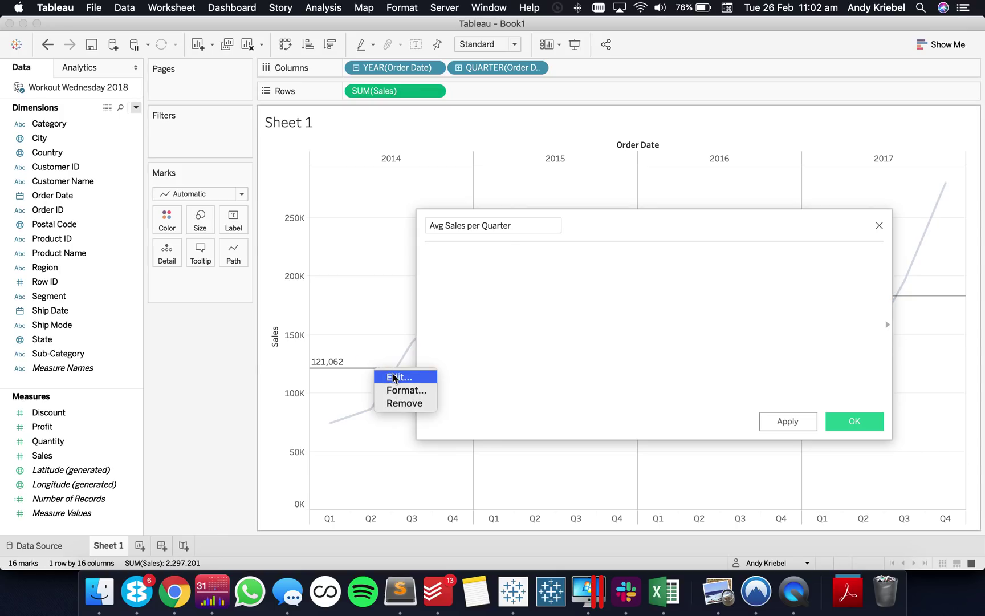
pyautogui.click(391, 377)
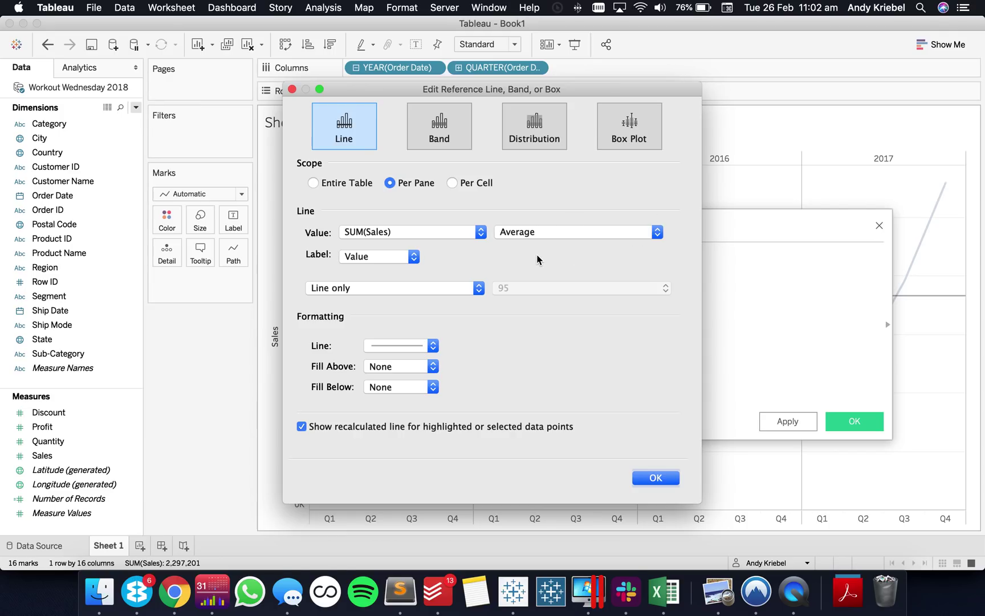
pyautogui.click(656, 478)
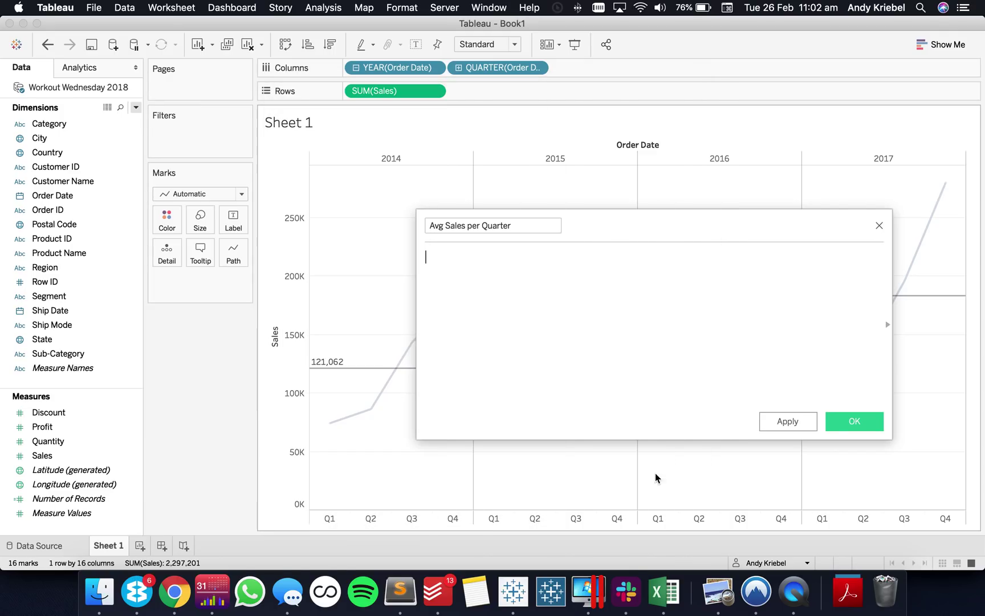
# Step: Start the formula with { FIXED DATETRUNC('quarter'
pyautogui.write('{ fix')
pyautogui.press('Return')
pyautogui.write('date')
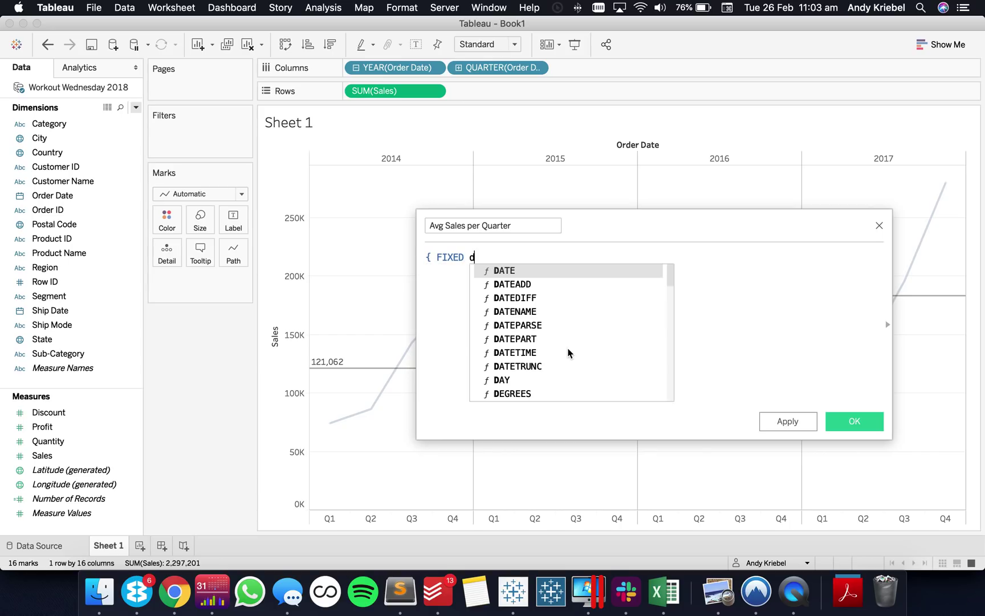
pyautogui.press('Down')
pyautogui.press('Down')
pyautogui.press('Down')
pyautogui.press('Down')
pyautogui.press('Down')
pyautogui.press('Down')
pyautogui.press('Down')
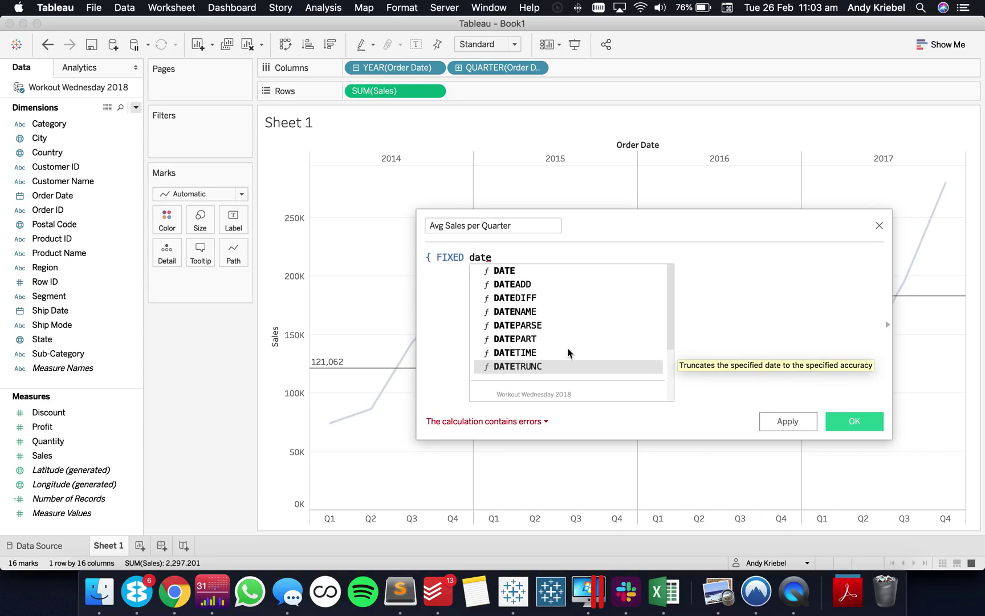
pyautogui.press('Return')
pyautogui.write("'quarter'")
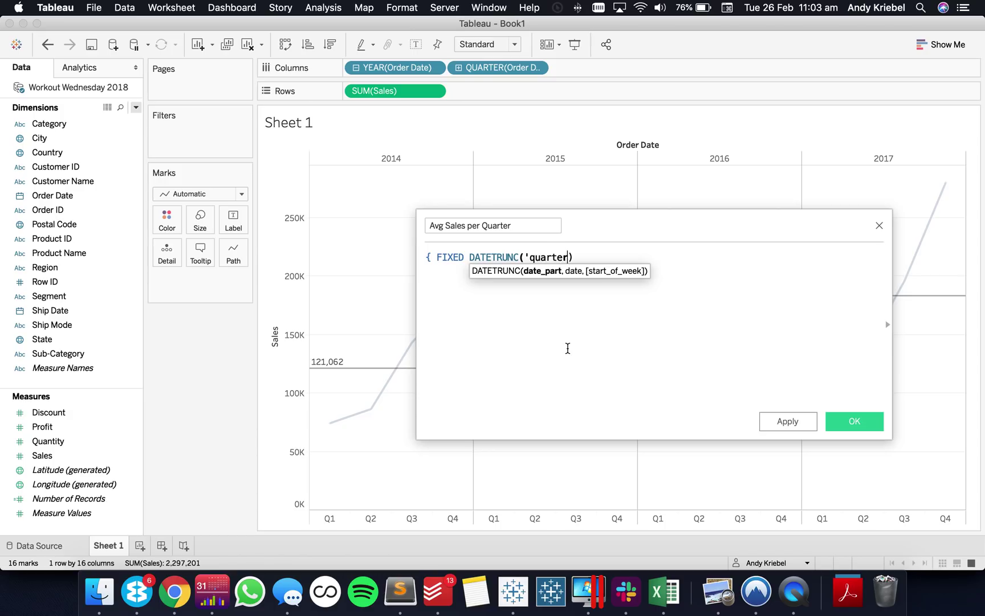
# Step: Add [Order Date] as the second argument of DATETRUNC, separated by a comma
pyautogui.write('m order')
pyautogui.press('BackSpace')
pyautogui.press('BackSpace')
pyautogui.press('BackSpace')
pyautogui.press('BackSpace')
pyautogui.press('BackSpace')
pyautogui.write(', or')
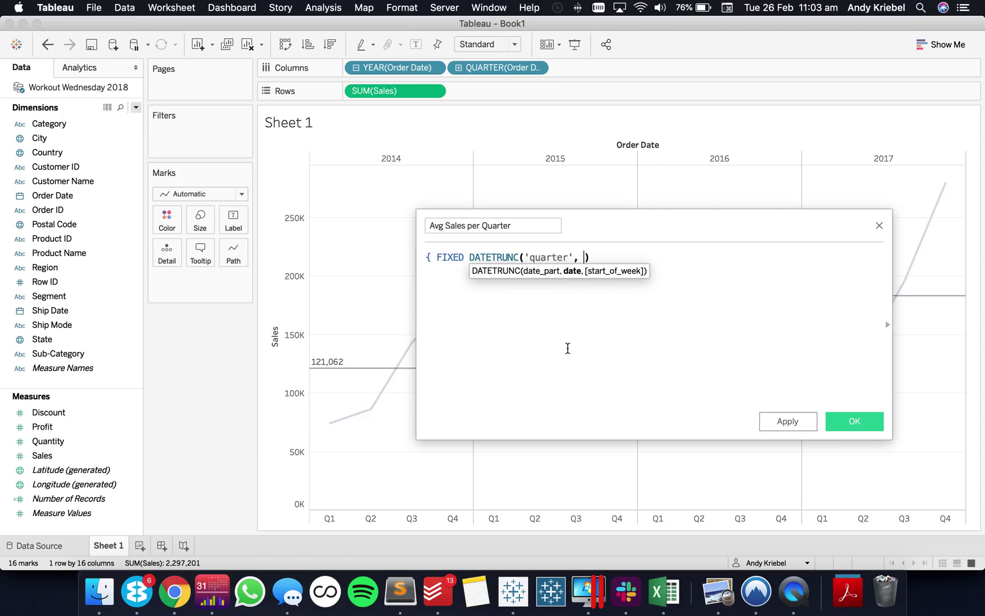
pyautogui.write('d')
pyautogui.press('Return')
# Step: Complete the FIXED expression with : SUM([Sales]) } after the DATETRUNC function
pyautogui.write(') : sum')
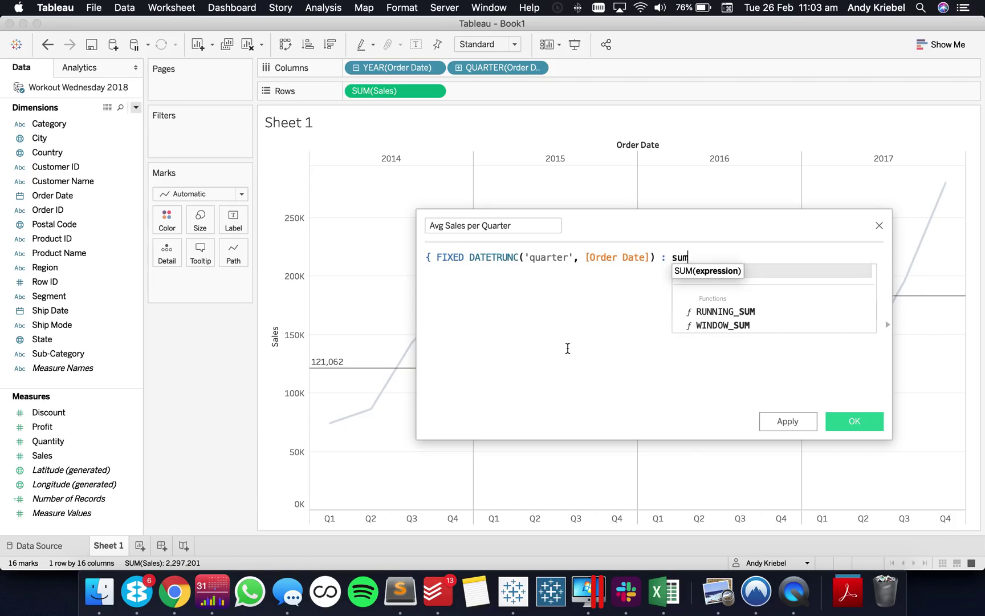
pyautogui.press('Return')
pyautogui.write('ss')
pyautogui.press('BackSpace')
pyautogui.write('ale')
pyautogui.press('Return')
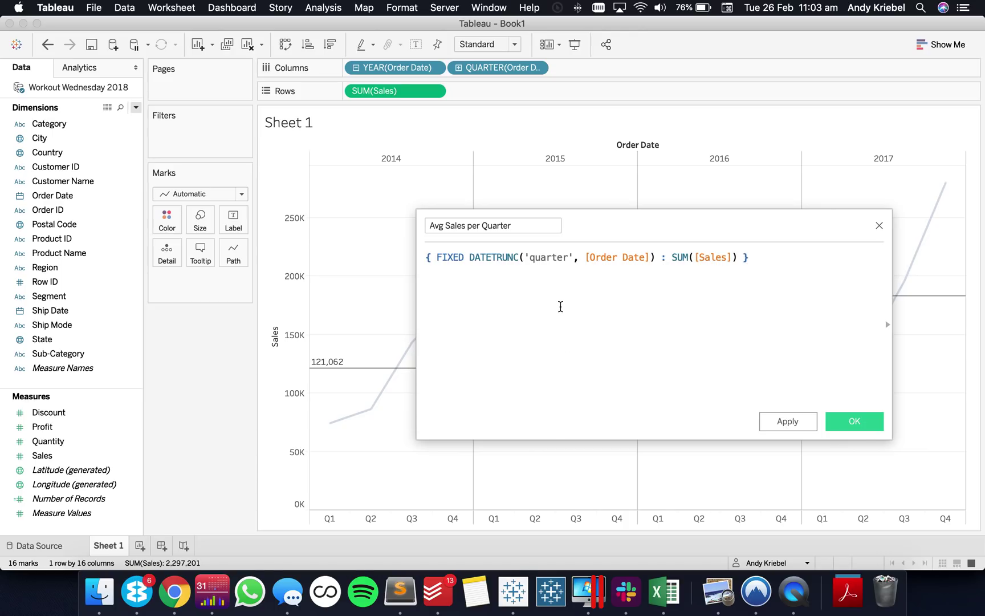
# Step: Check the reference line's aggregation and scope again, moving its dialog clear of the formula
pyautogui.rightClick(368, 369)
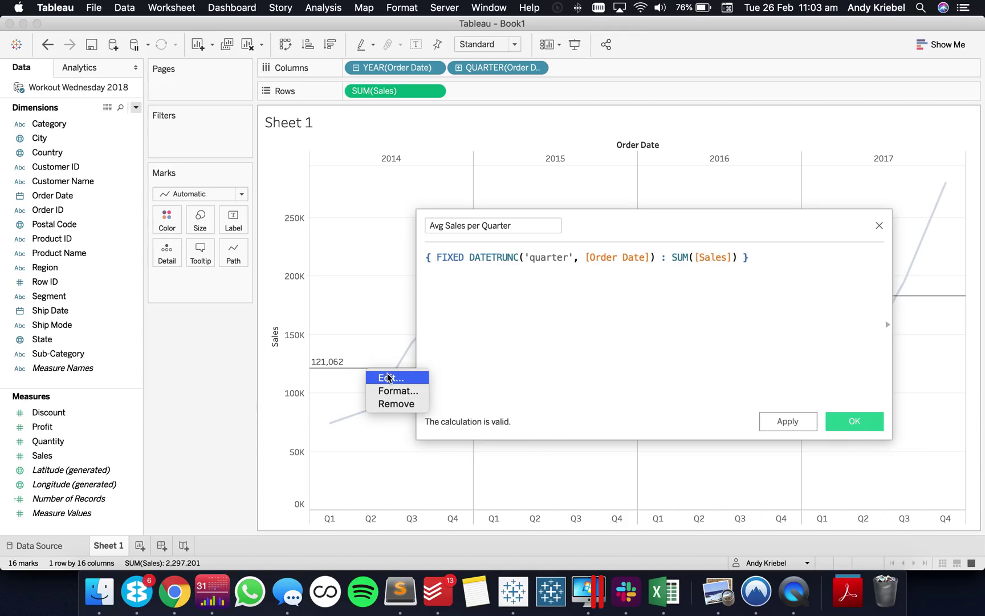
pyautogui.click(388, 378)
pyautogui.moveTo(476, 88); pyautogui.dragTo(220, 70)
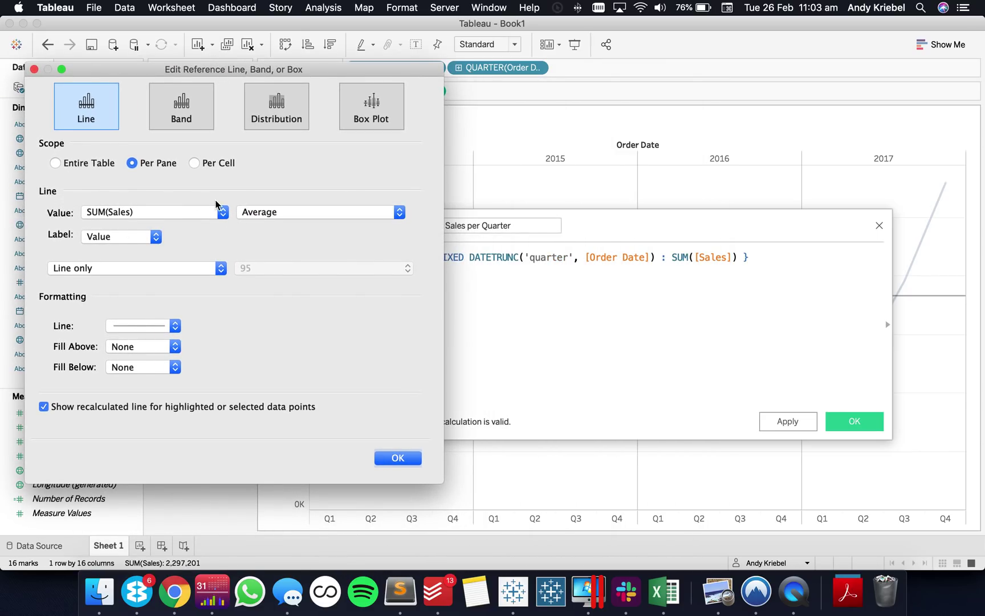
pyautogui.click(174, 214)
pyautogui.click(175, 213)
pyautogui.click(390, 458)
# Step: Insert an outer { FIXED DATEPART('year', [Order Date]) on a new line above the quarterly expression
pyautogui.press('Return')
pyautogui.press('Return')
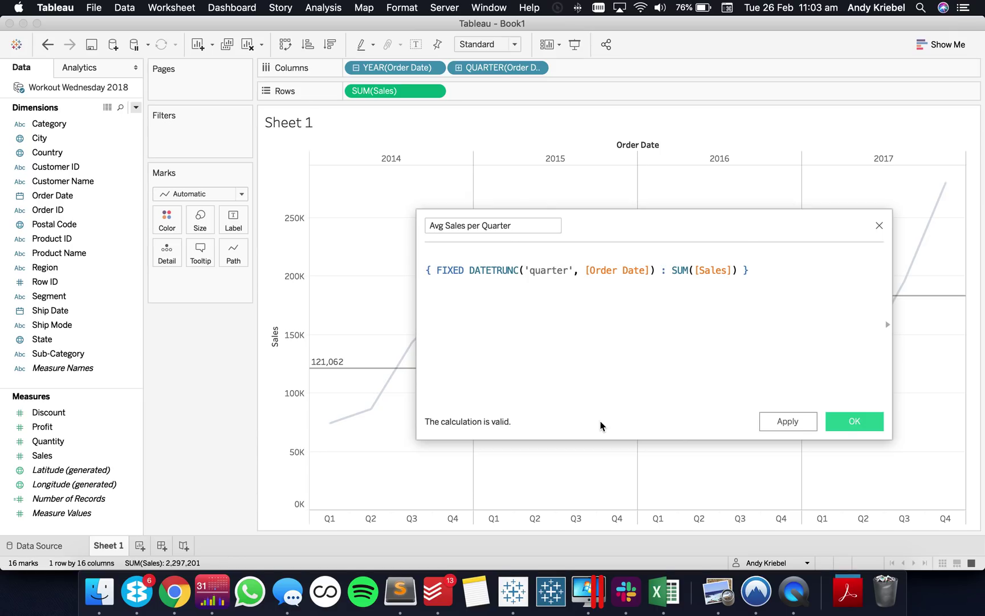
pyautogui.write('{ fix')
pyautogui.press('Return')
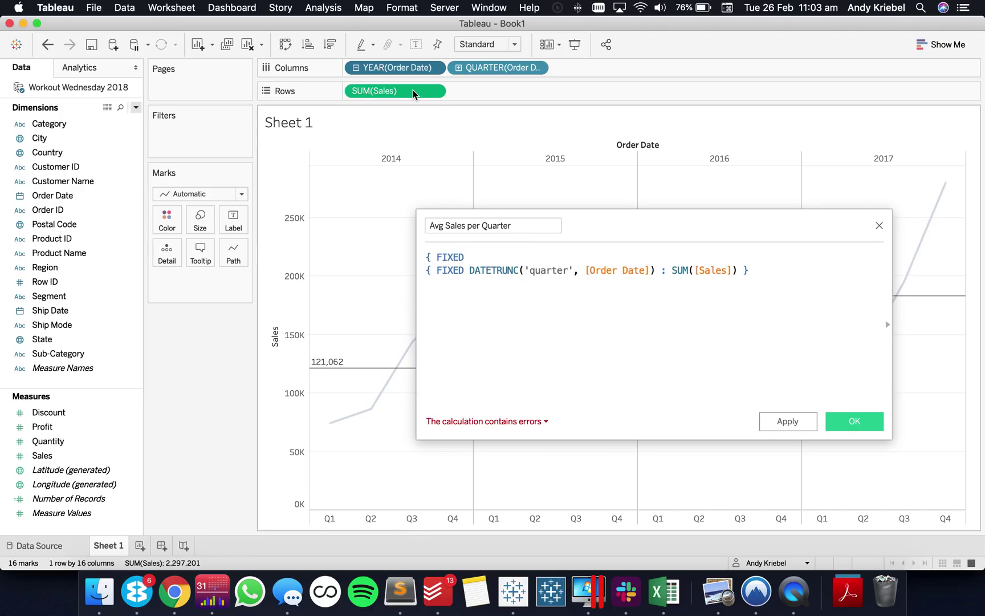
pyautogui.moveTo(407, 69); pyautogui.dragTo(625, 275)
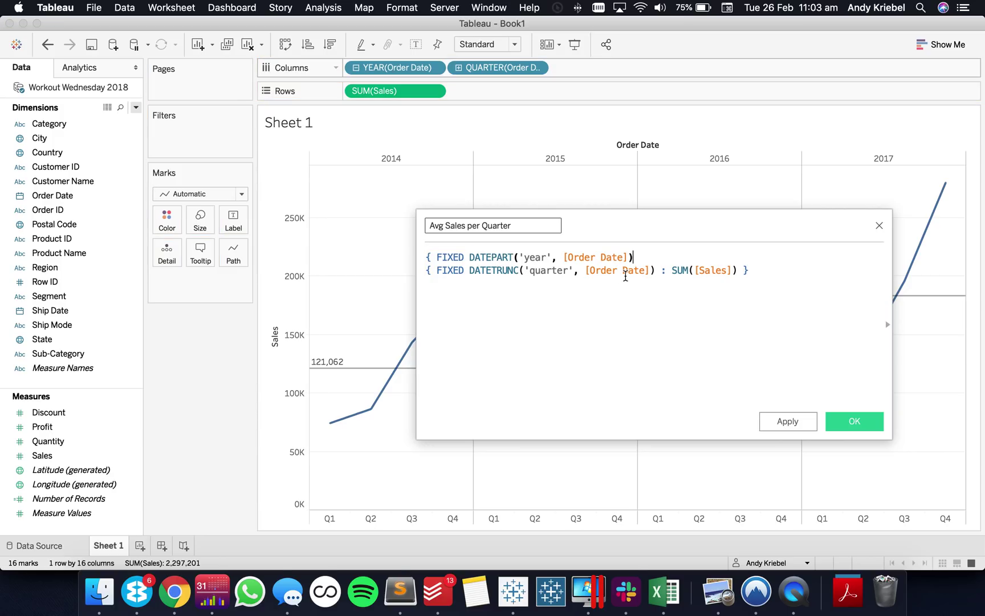
# Step: Wrap the quarterly expression in : AVG( and )} to complete the nested formula, and save the calculated field
pyautogui.write('; AVG(')
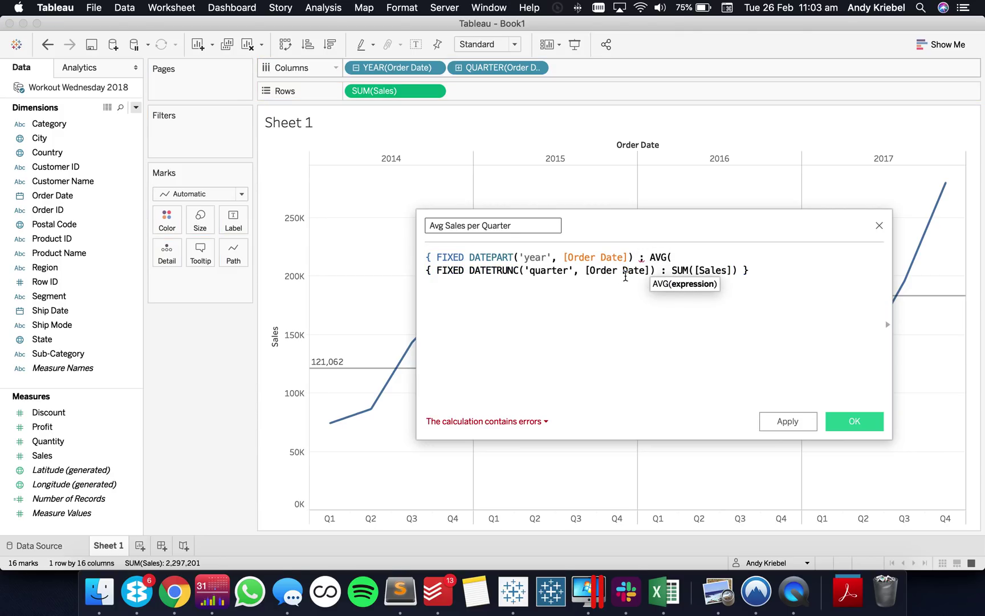
pyautogui.press('Left')
pyautogui.press('Left')
pyautogui.press('Left')
pyautogui.press('BackSpace')
pyautogui.write(':')
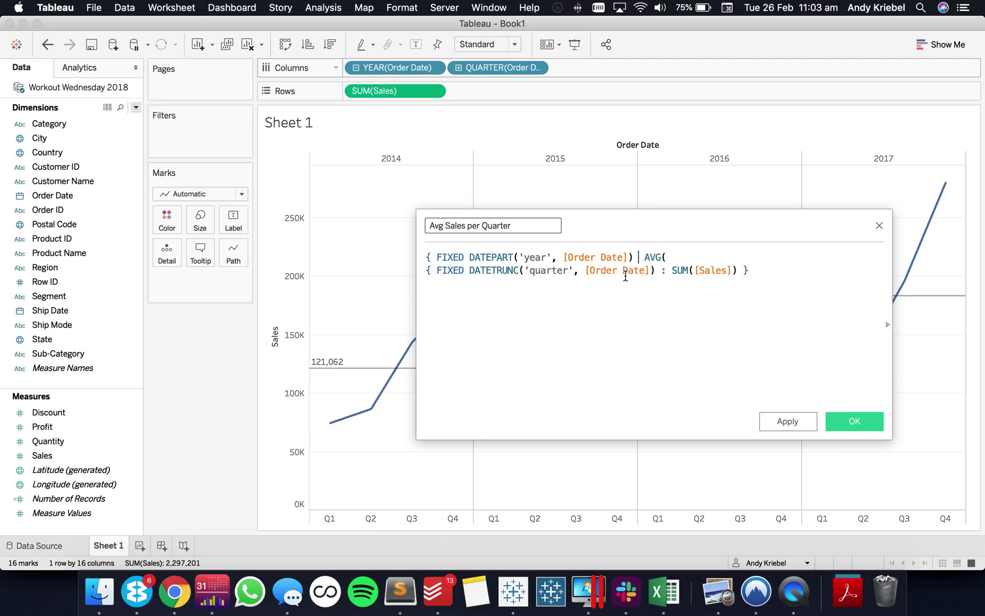
pyautogui.press('Down')
pyautogui.press('Down')
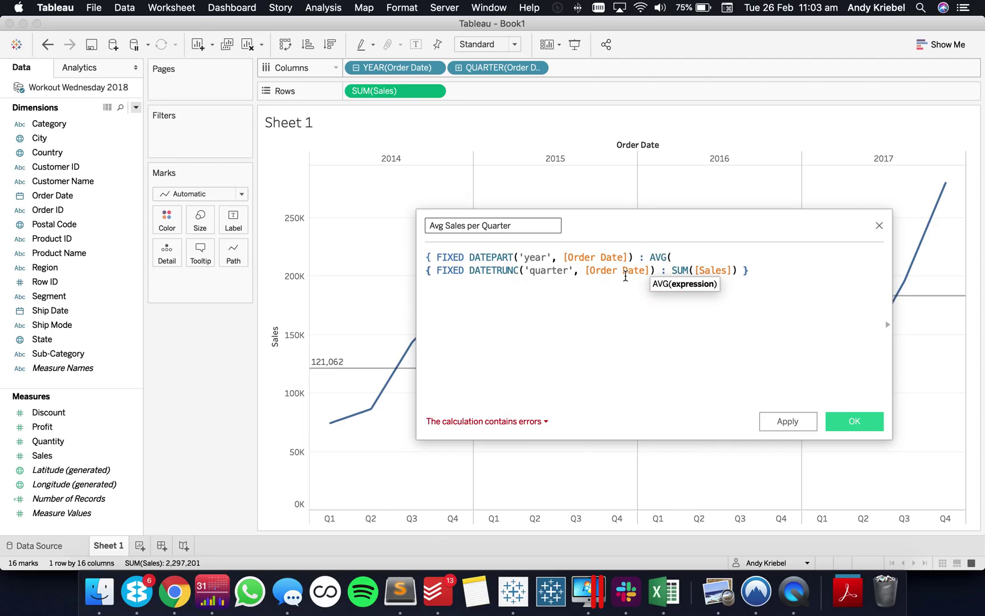
pyautogui.write(')}')
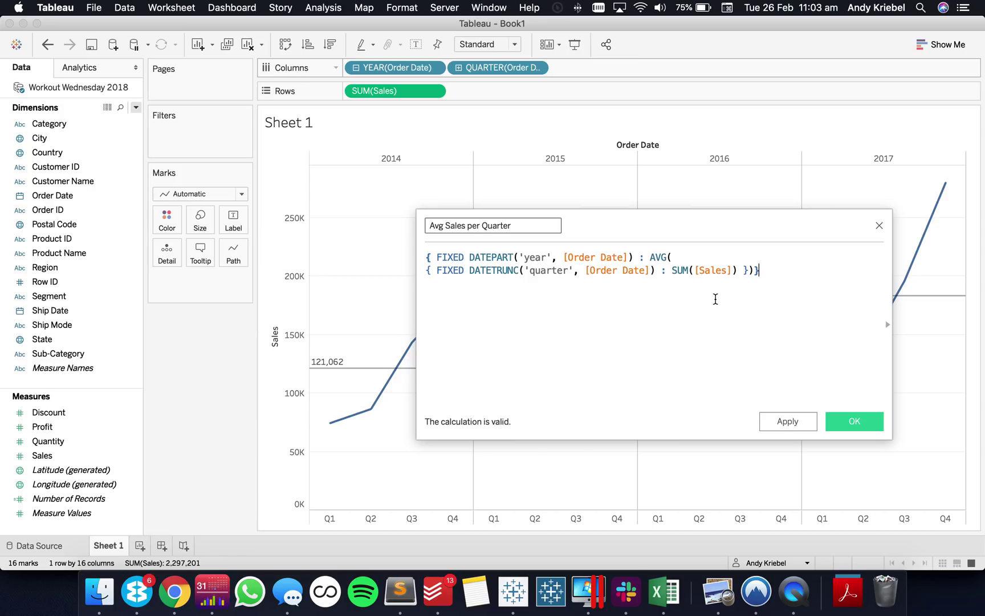
pyautogui.click(851, 423)
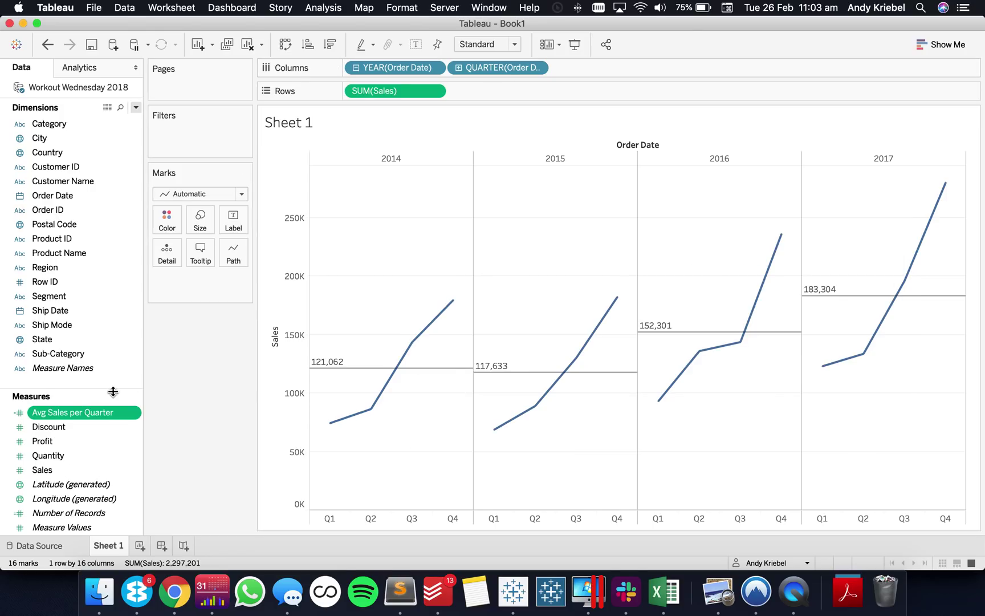
# Step: Label the line marks with Avg Sales per Quarter and remove the average reference line from the chart
pyautogui.moveTo(74, 411); pyautogui.dragTo(234, 224)
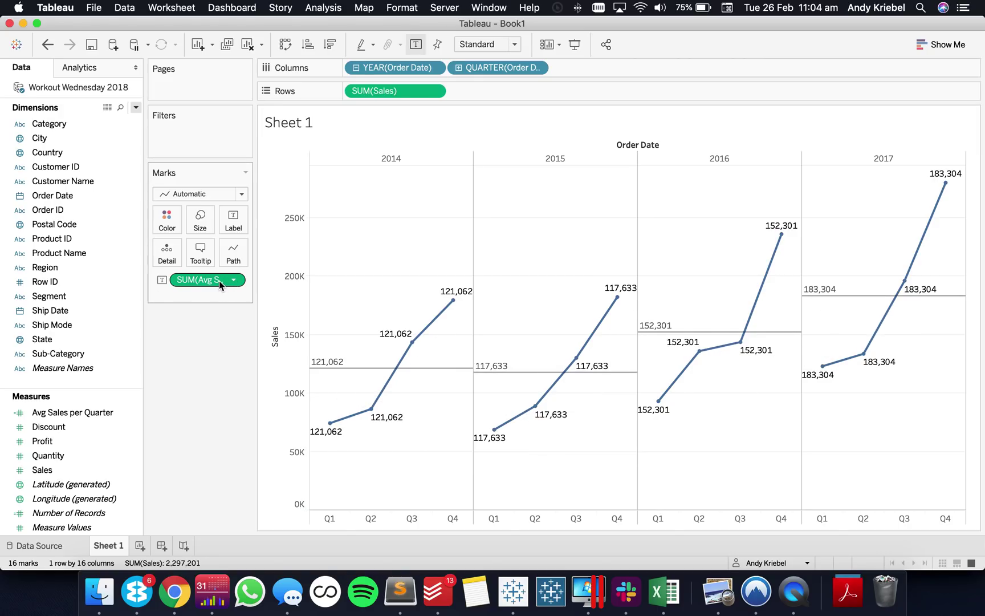
pyautogui.moveTo(327, 366); pyautogui.dragTo(171, 409)
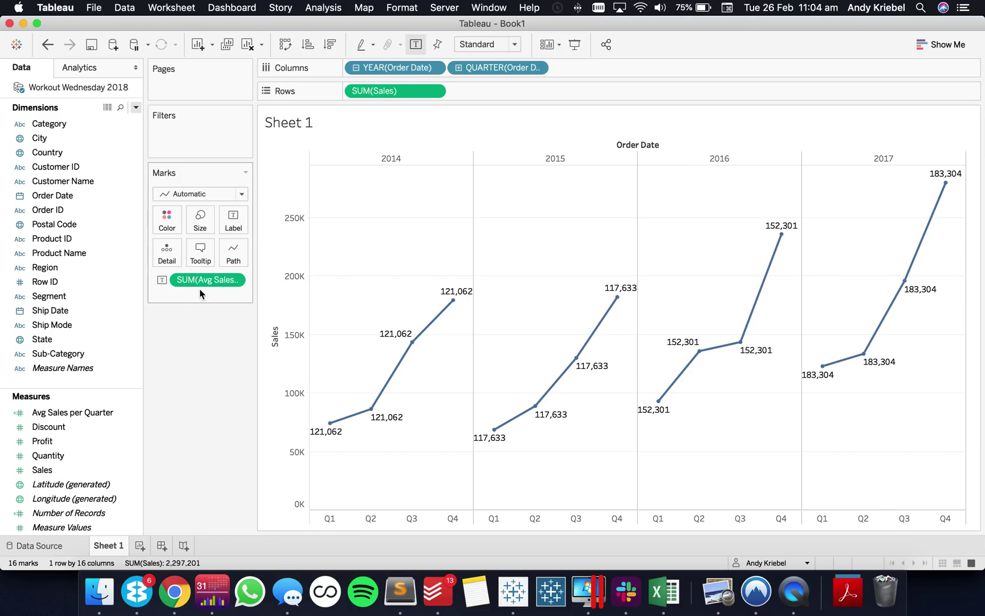
# Step: Change the Avg Sales per Quarter field on the marks from Label to Detail
pyautogui.moveTo(190, 284); pyautogui.dragTo(163, 253)
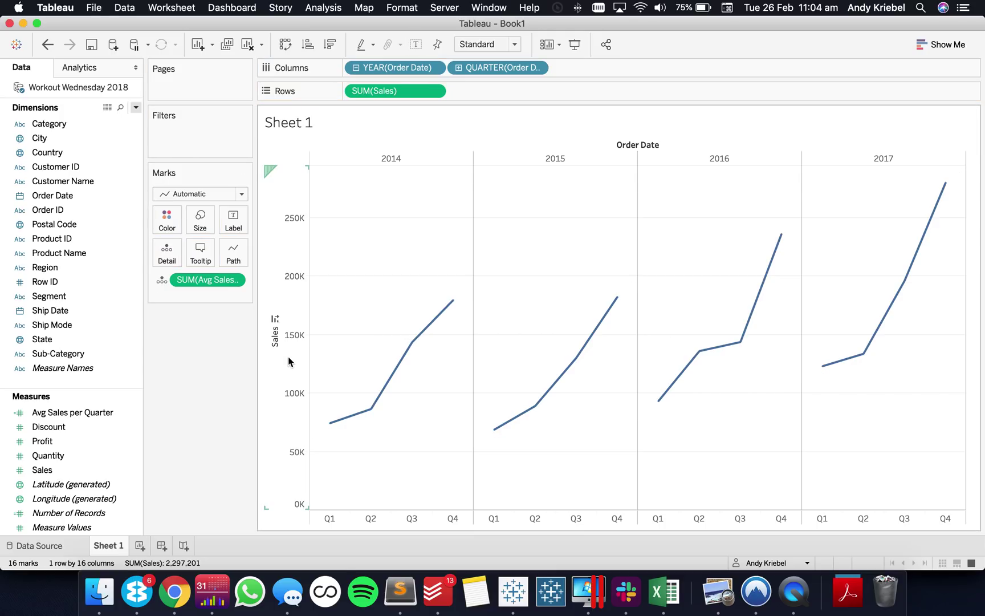
# Step: Add a per-pane reference line to the Sales axis showing the average of SUM(Avg Sales per Quarter)
pyautogui.rightClick(288, 356)
pyautogui.click(370, 455)
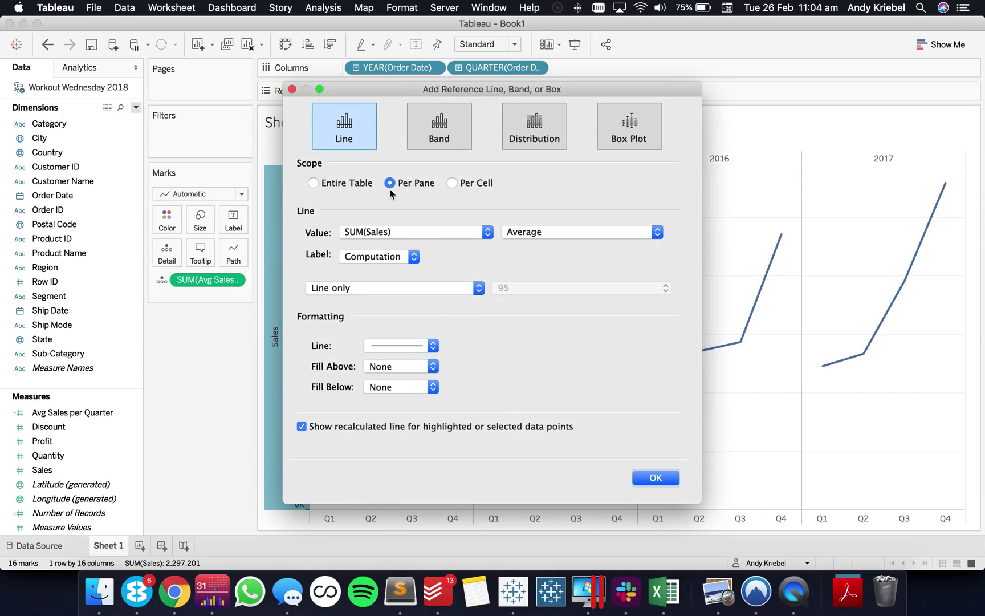
pyautogui.click(397, 232)
pyautogui.click(393, 220)
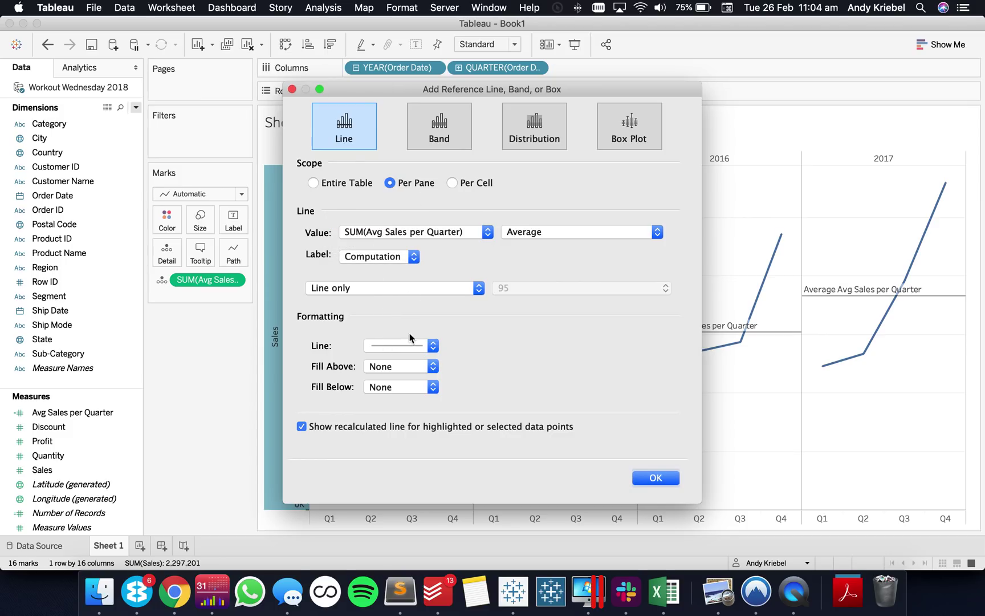
pyautogui.click(649, 478)
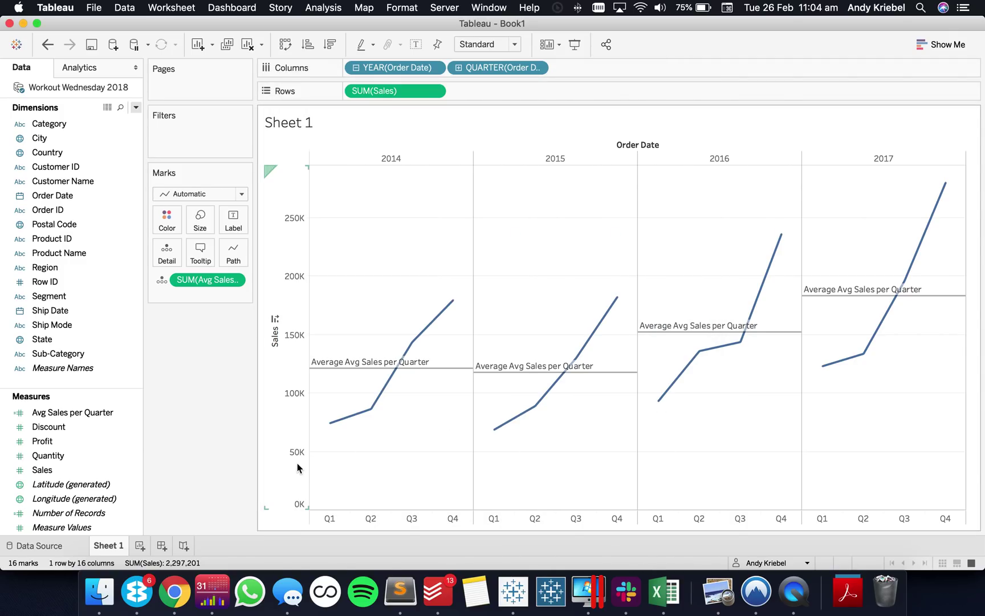
pyautogui.click(380, 367)
pyautogui.click(414, 368)
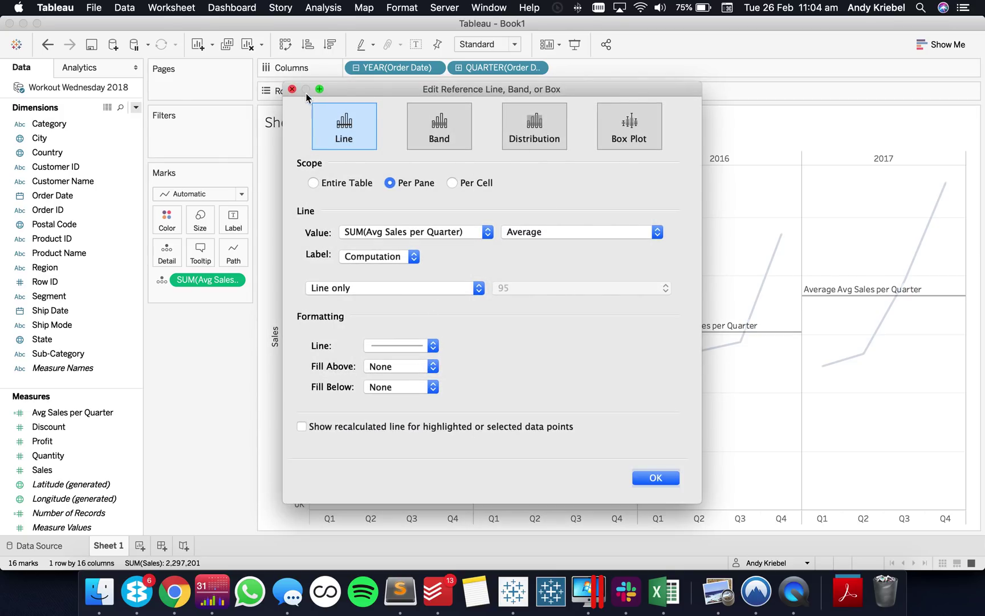
pyautogui.click(292, 89)
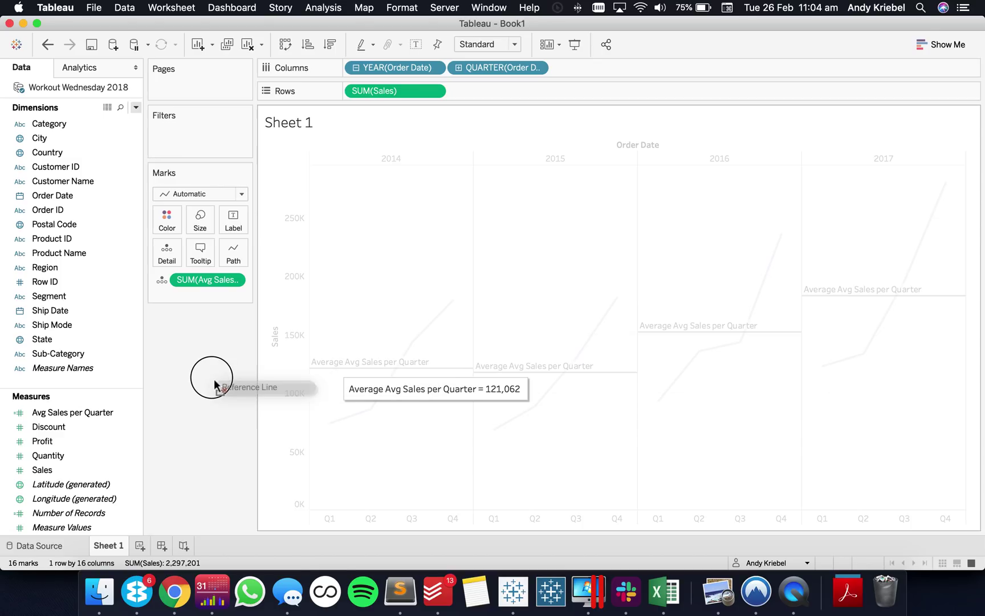
pyautogui.click(314, 367)
pyautogui.click(224, 403)
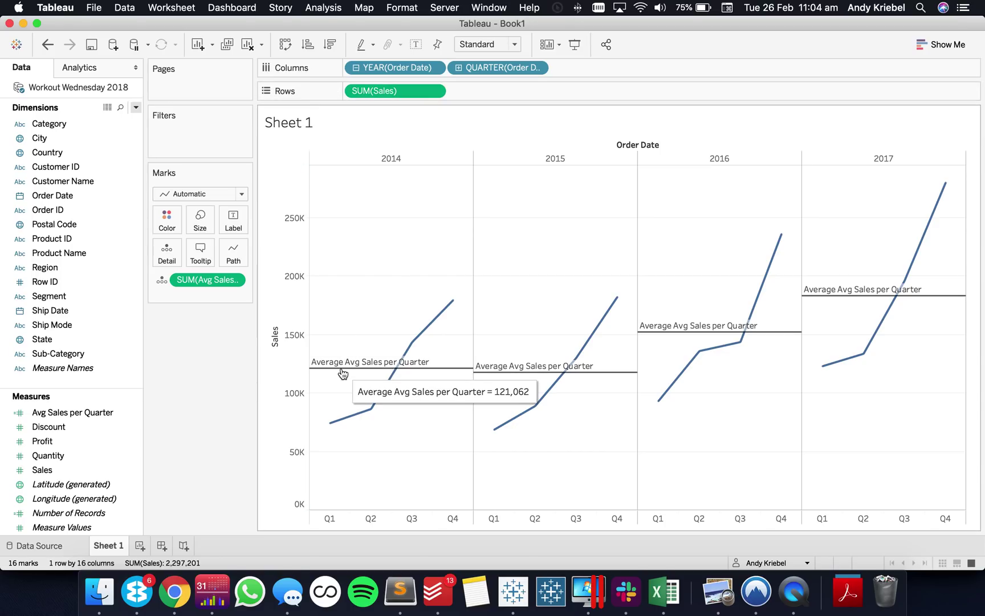
# Step: Duplicate Sheet 1 and start a calculated field named Difference from Avg Sales per Quarter in the copy
pyautogui.rightClick(116, 548)
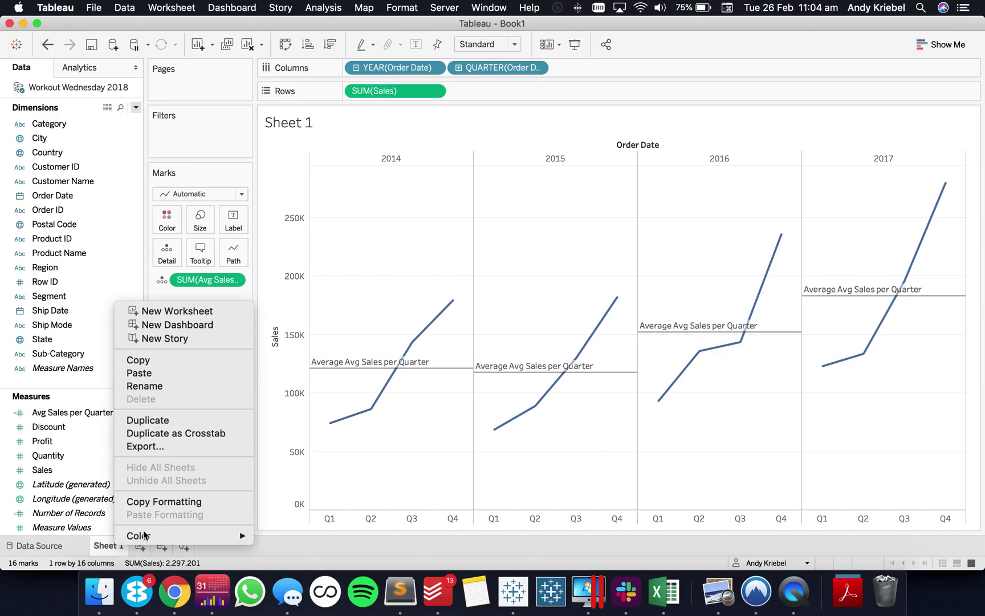
pyautogui.click(194, 420)
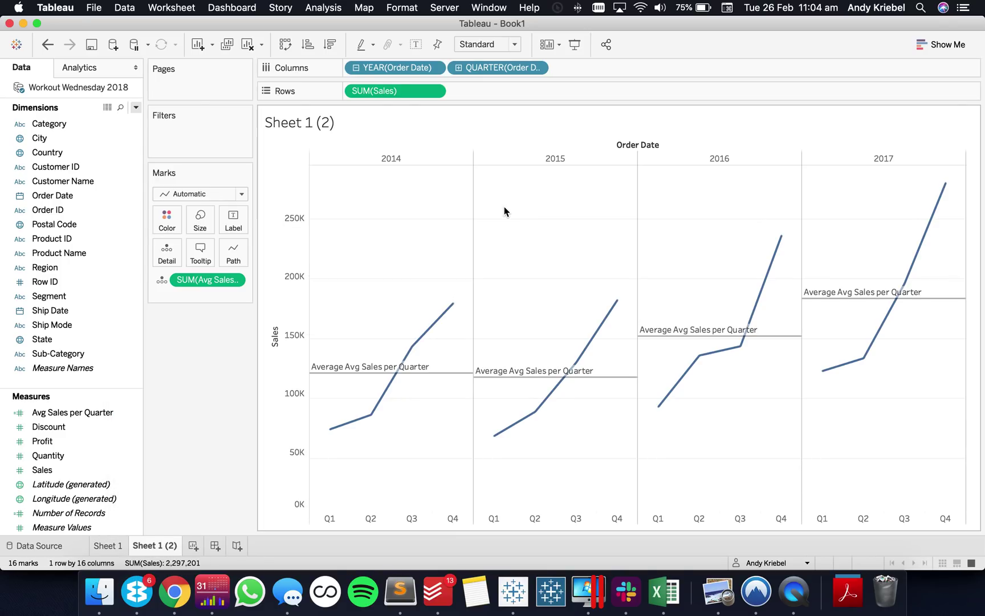
pyautogui.click(136, 107)
pyautogui.click(122, 121)
pyautogui.write('Diff')
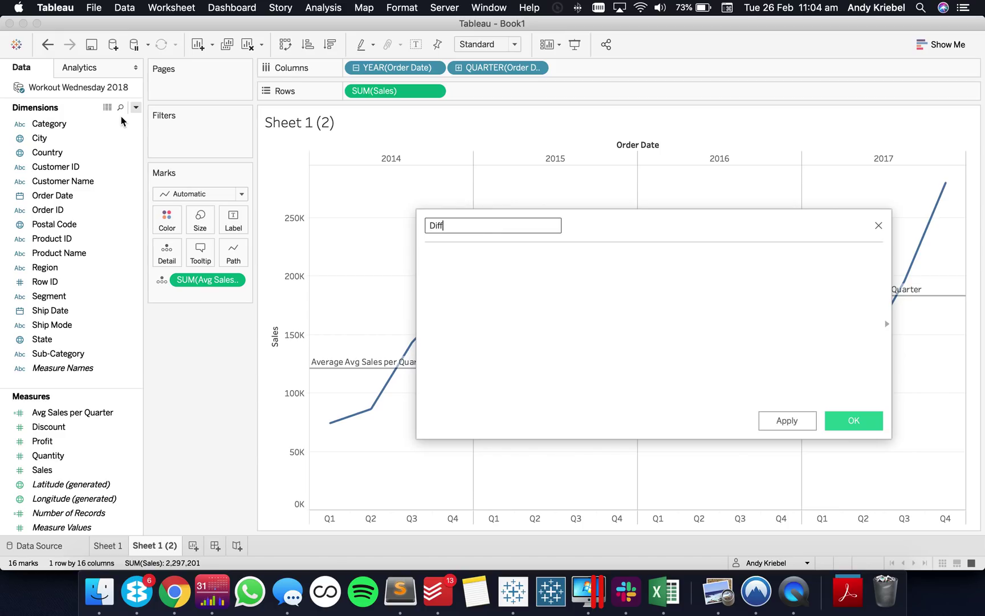
pyautogui.write('erence from Avg Sales per Quarter')
# Step: Define the calculated field as SUM([Sales])-SUM([Avg Sales per Quarter]) and save it
pyautogui.click(448, 283)
pyautogui.moveTo(393, 91); pyautogui.dragTo(479, 291)
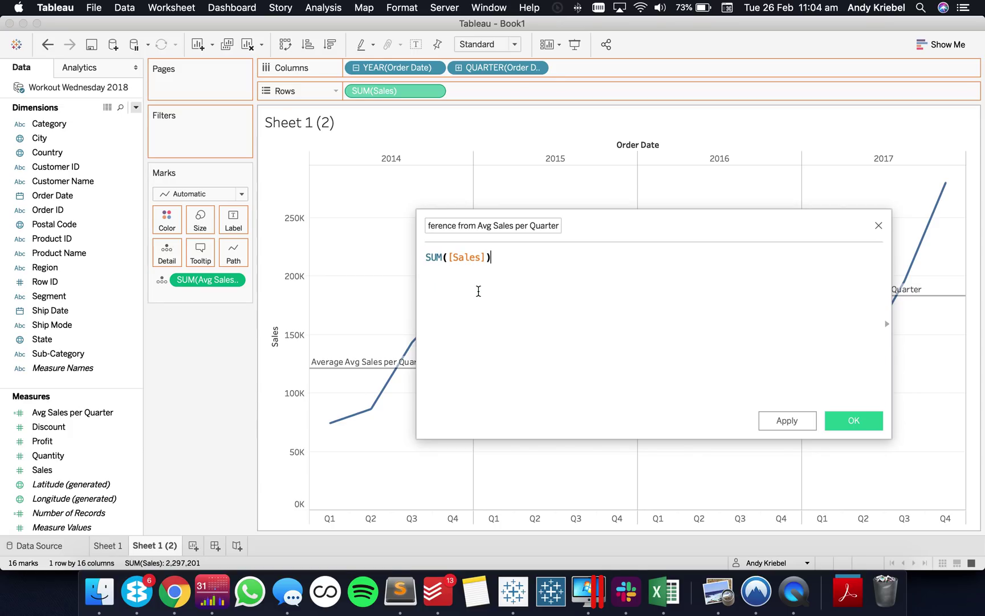
pyautogui.moveTo(210, 280); pyautogui.dragTo(681, 345)
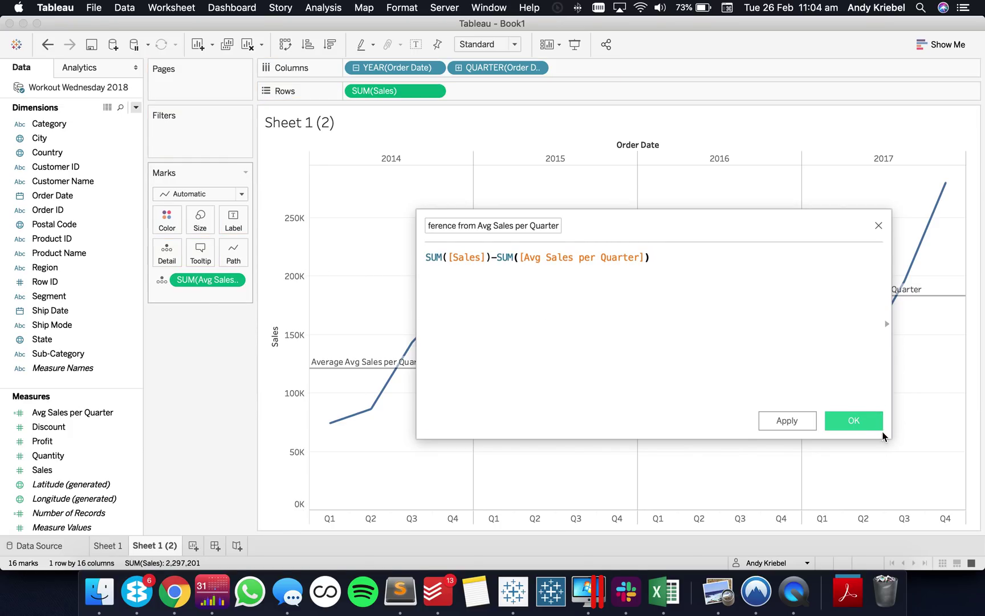
pyautogui.click(854, 420)
# Step: Chart Difference from Avg Sales per Quarter in place of Sales on Rows, as bars without the reference line
pyautogui.moveTo(54, 419); pyautogui.dragTo(391, 94)
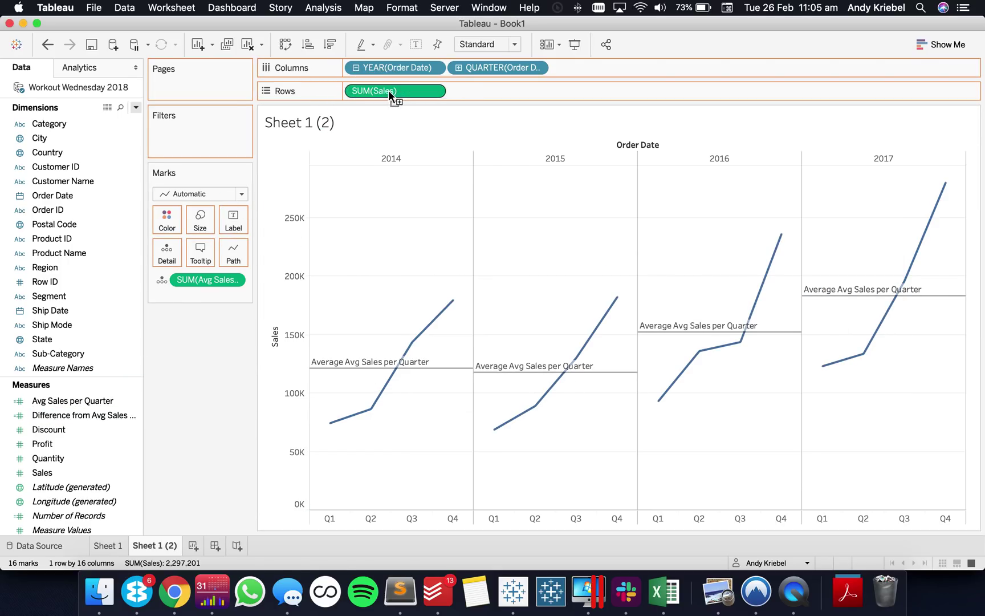
pyautogui.moveTo(353, 268); pyautogui.dragTo(210, 374)
pyautogui.click(198, 193)
pyautogui.press('Return')
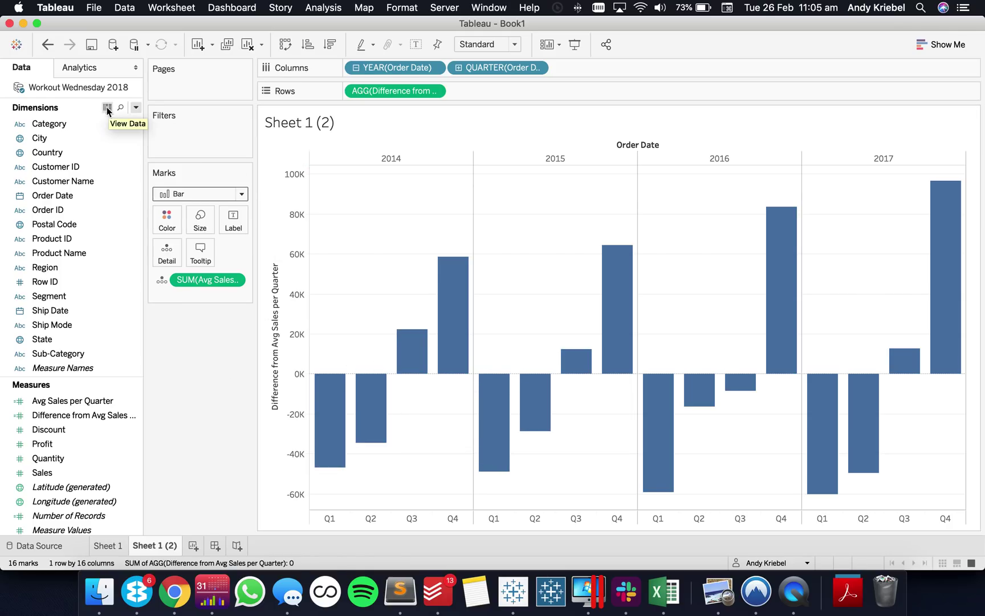
# Step: Create a calculated field Above Avg? with the formula [Difference from Avg Sales per Quarter]>0 and color the bars by it
pyautogui.click(126, 122)
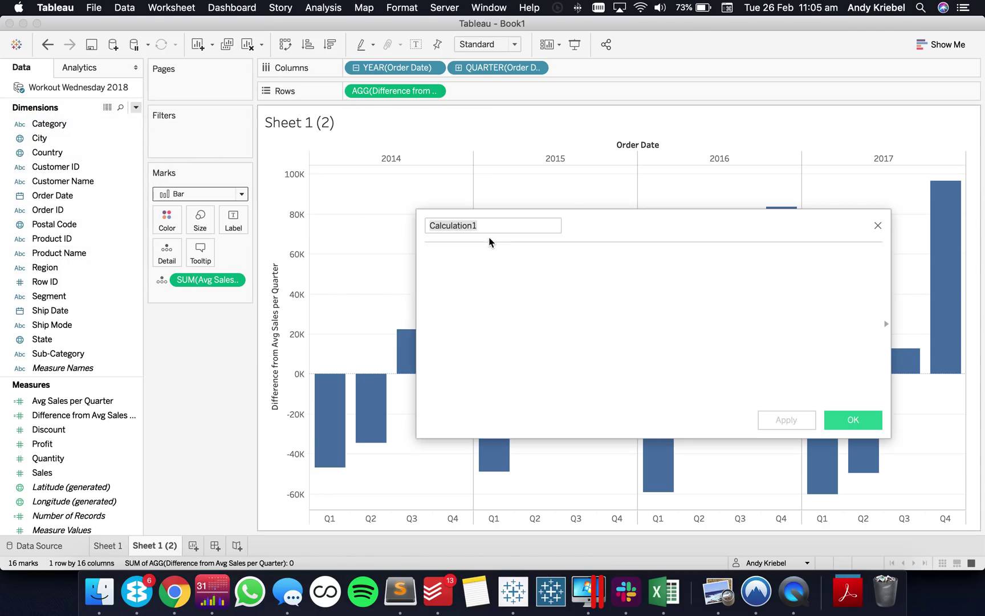
pyautogui.write('Abov')
pyautogui.press('BackSpace')
pyautogui.write('bove')
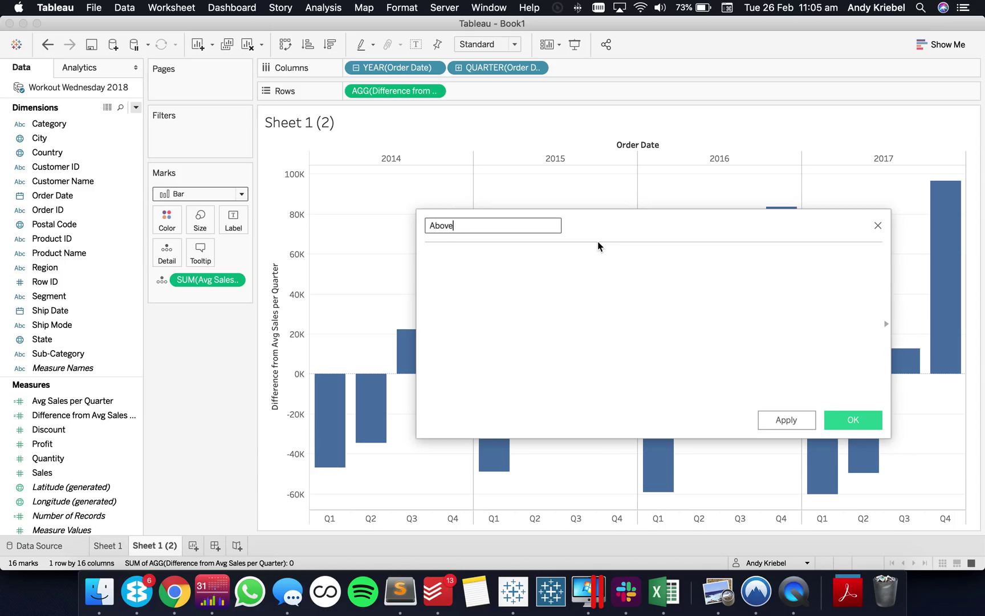
pyautogui.write(' Avg?')
pyautogui.press('Tab')
pyautogui.moveTo(382, 91); pyautogui.dragTo(466, 284)
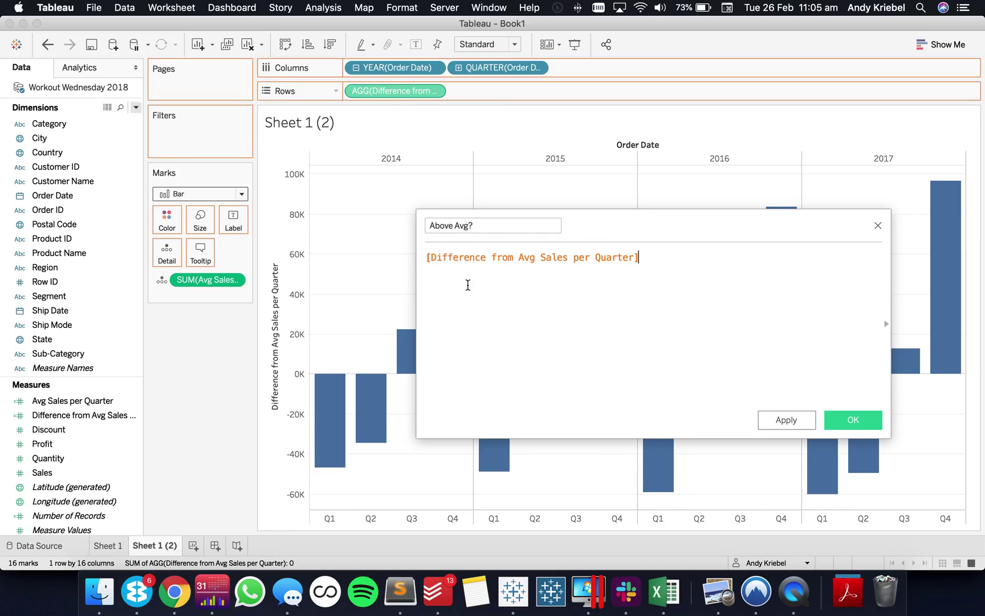
pyautogui.write('>0')
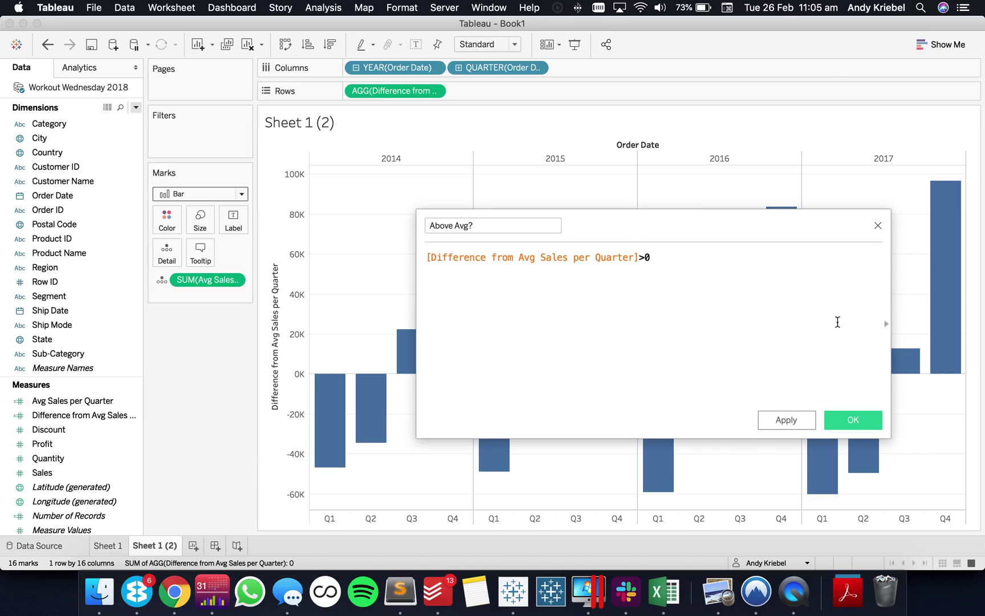
pyautogui.click(836, 415)
pyautogui.moveTo(128, 401); pyautogui.dragTo(165, 221)
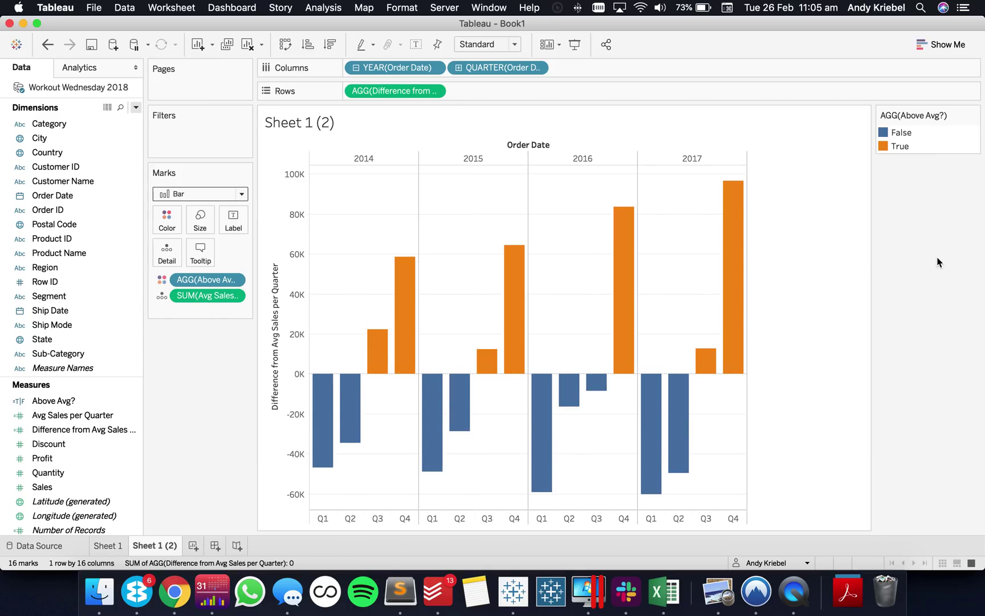
# Step: Recolor the Above Avg? values red for False and grey for True, and fit the chart to Entire View
pyautogui.click(934, 150)
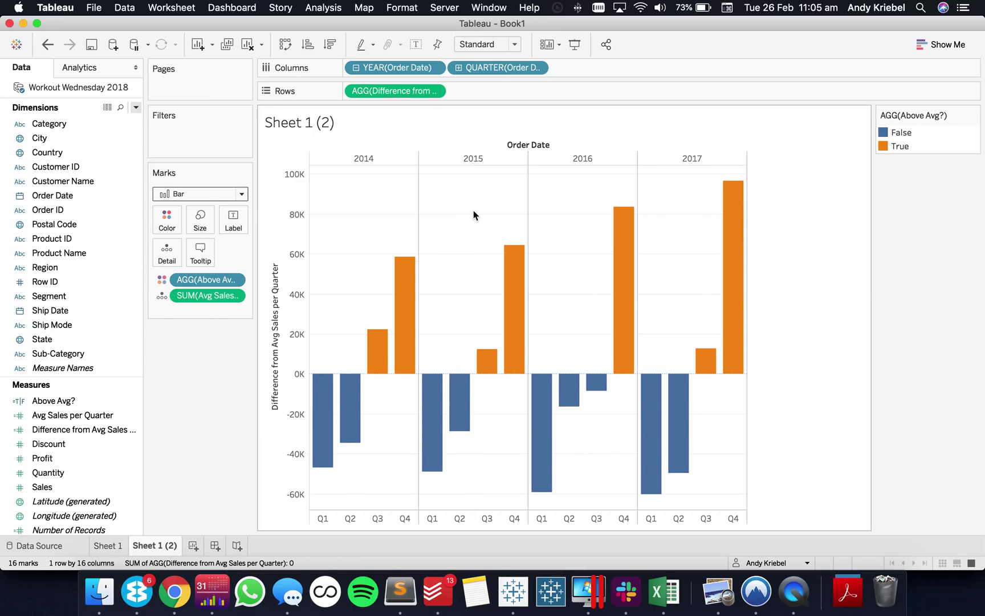
pyautogui.doubleClick(927, 140)
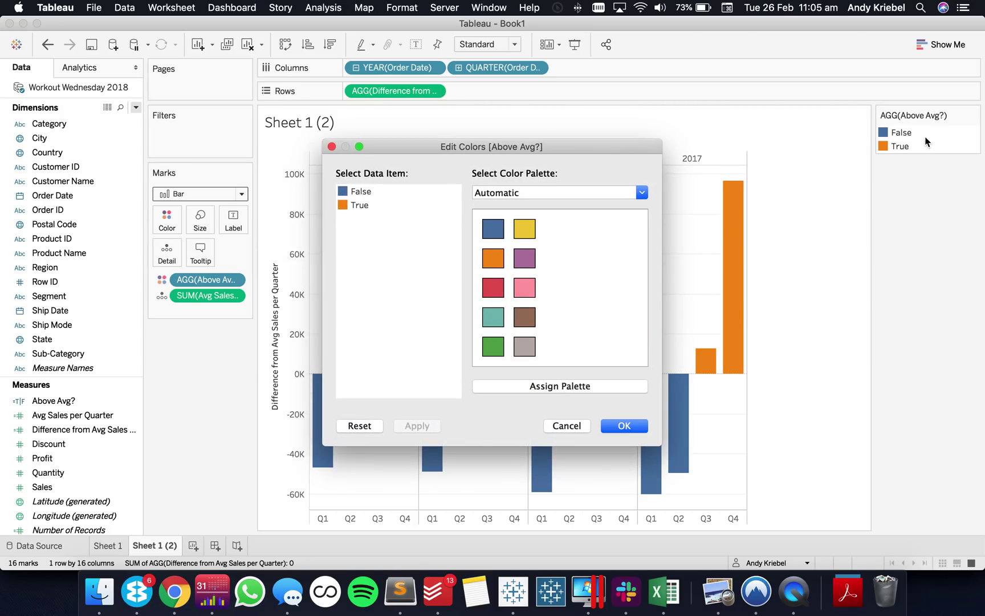
pyautogui.click(360, 192)
pyautogui.click(489, 288)
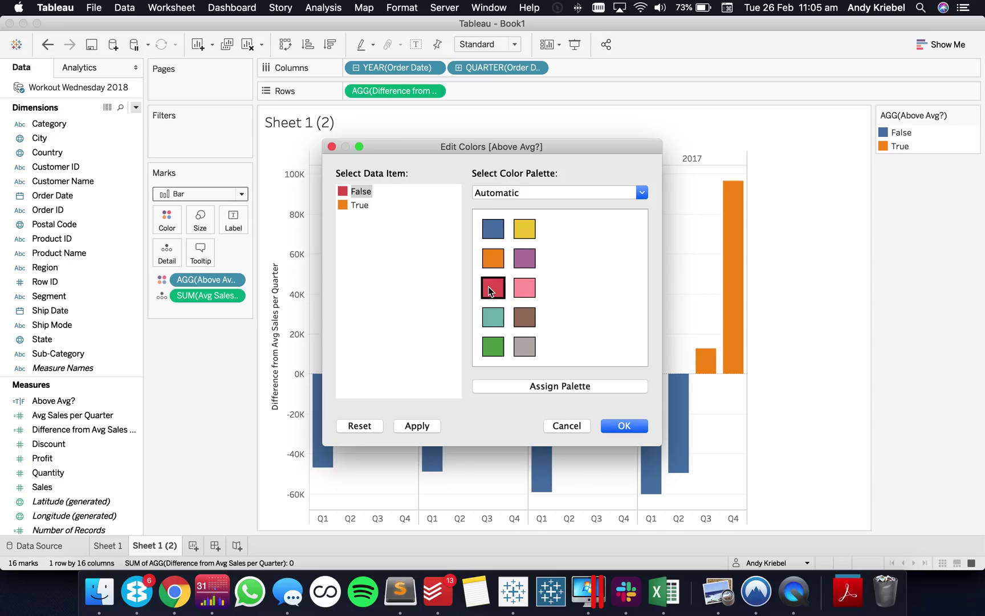
pyautogui.click(358, 206)
pyautogui.click(525, 348)
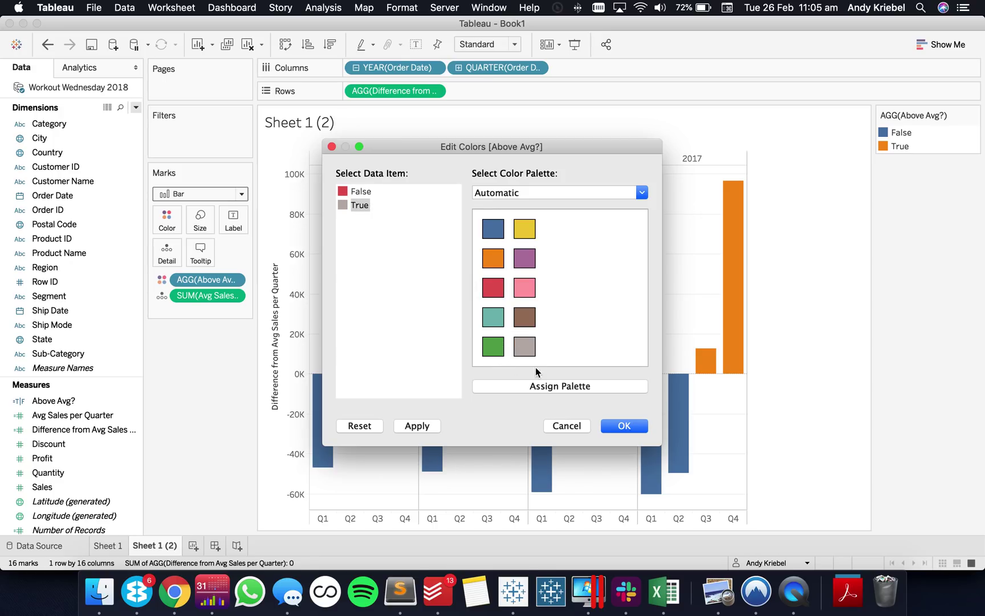
pyautogui.click(612, 423)
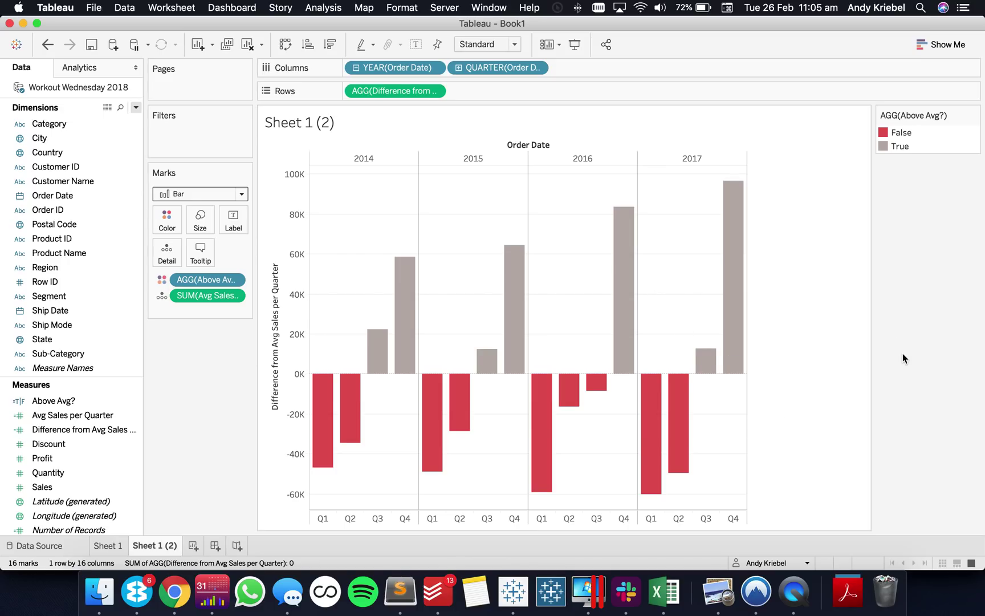
pyautogui.click(482, 44)
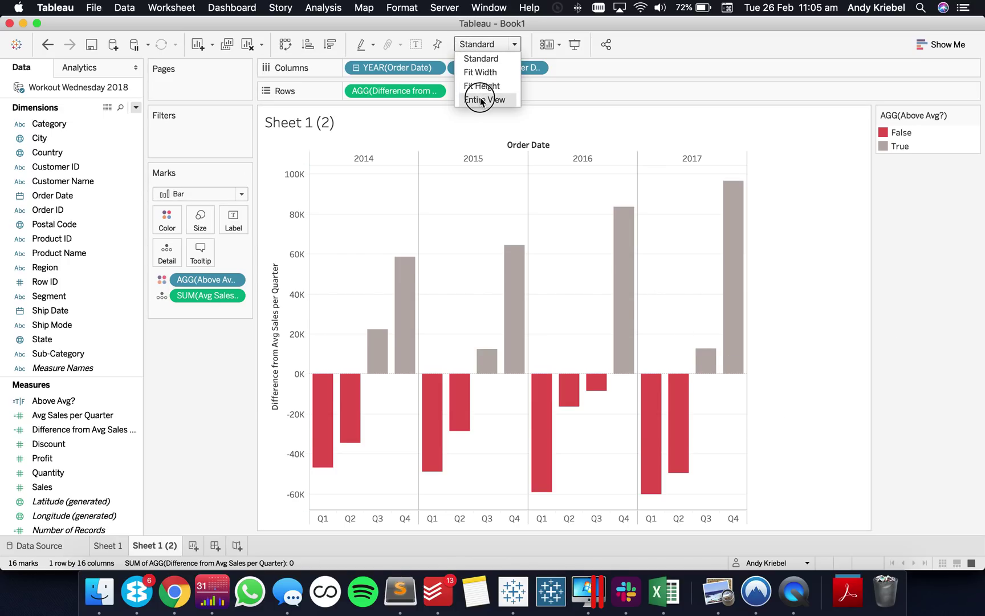
pyautogui.click(484, 99)
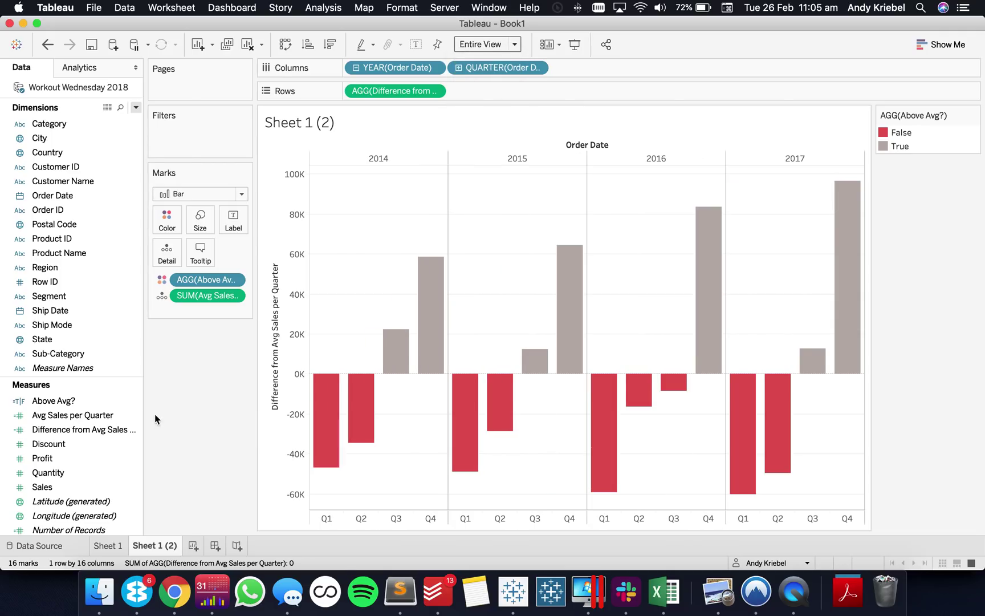
# Step: Review the inner quarterly and outer yearly FIXED expressions in the Avg Sales per Quarter calculation
pyautogui.rightClick(84, 416)
pyautogui.click(149, 188)
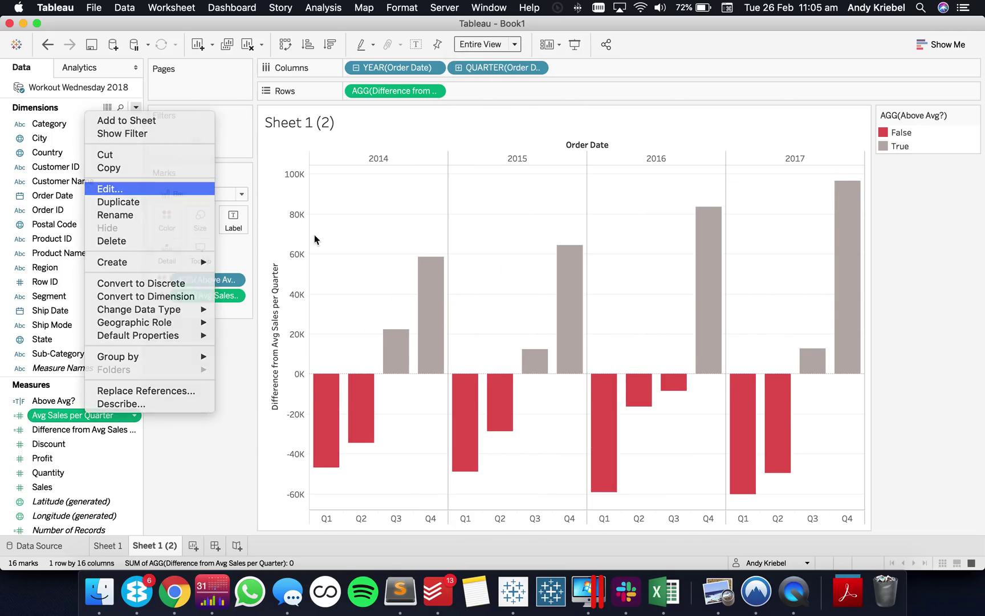
pyautogui.moveTo(436, 271); pyautogui.dragTo(737, 268)
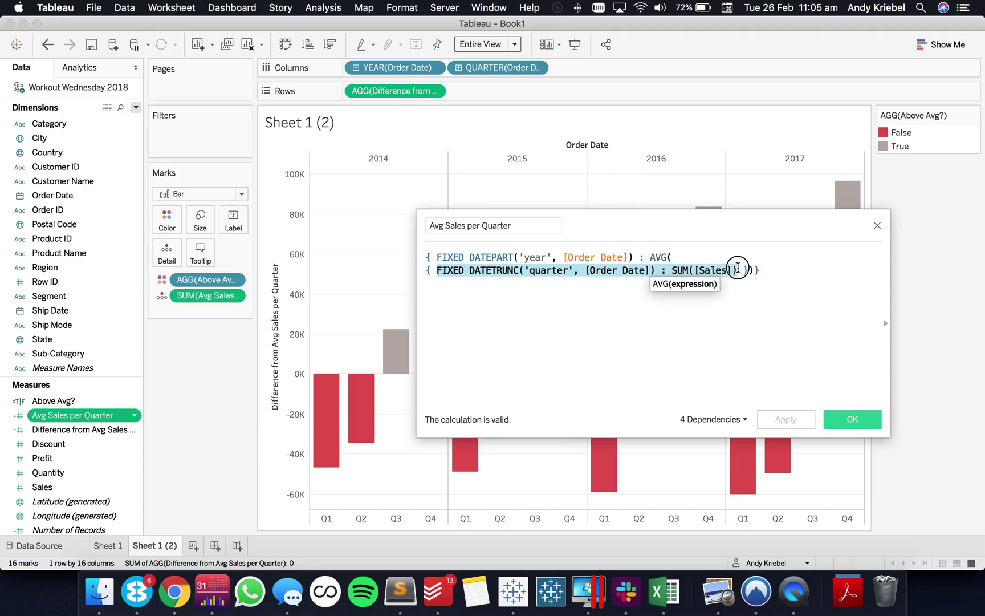
pyautogui.click(436, 258)
pyautogui.moveTo(437, 257); pyautogui.dragTo(673, 257)
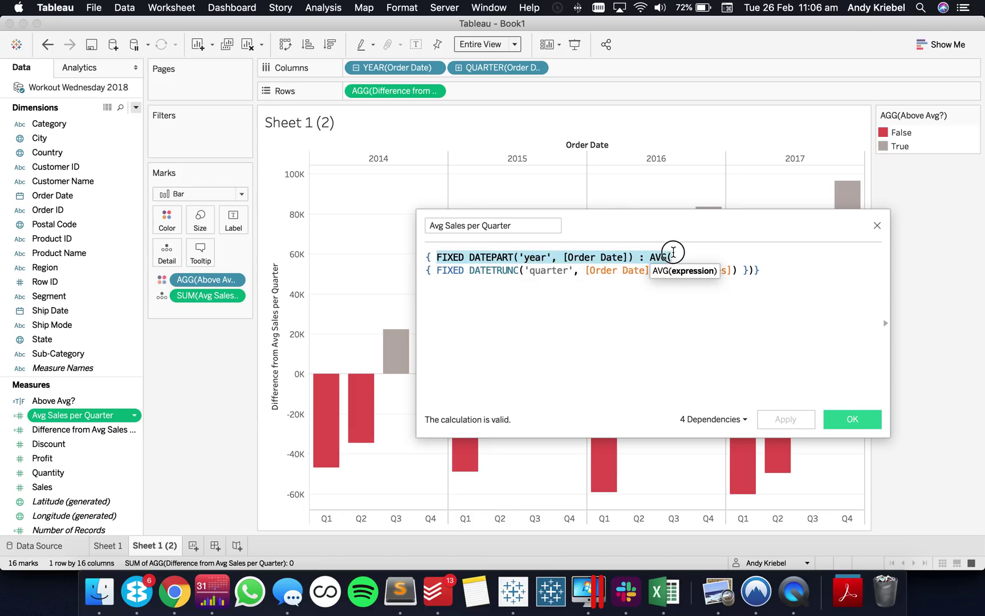
pyautogui.click(852, 422)
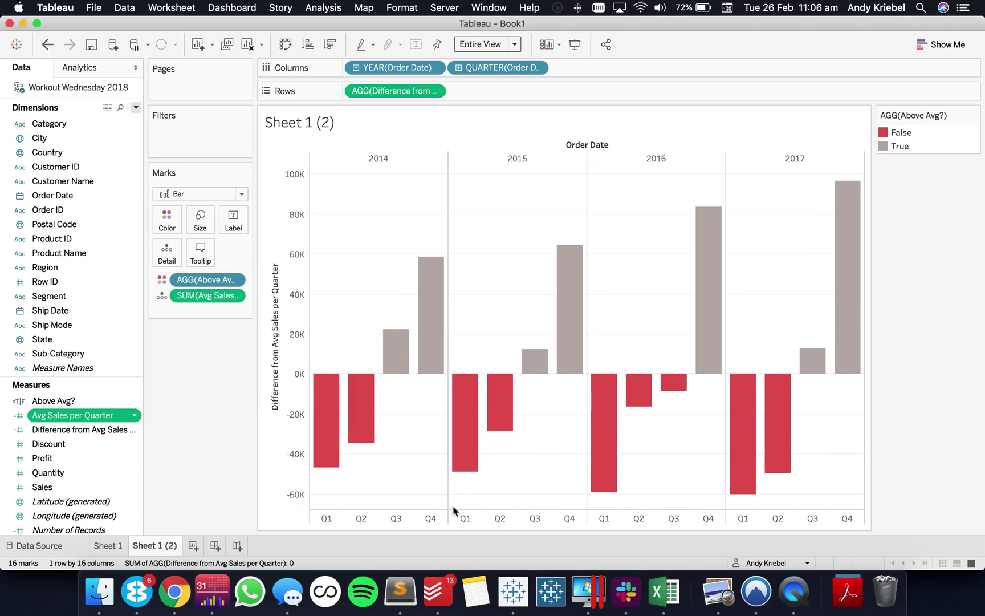
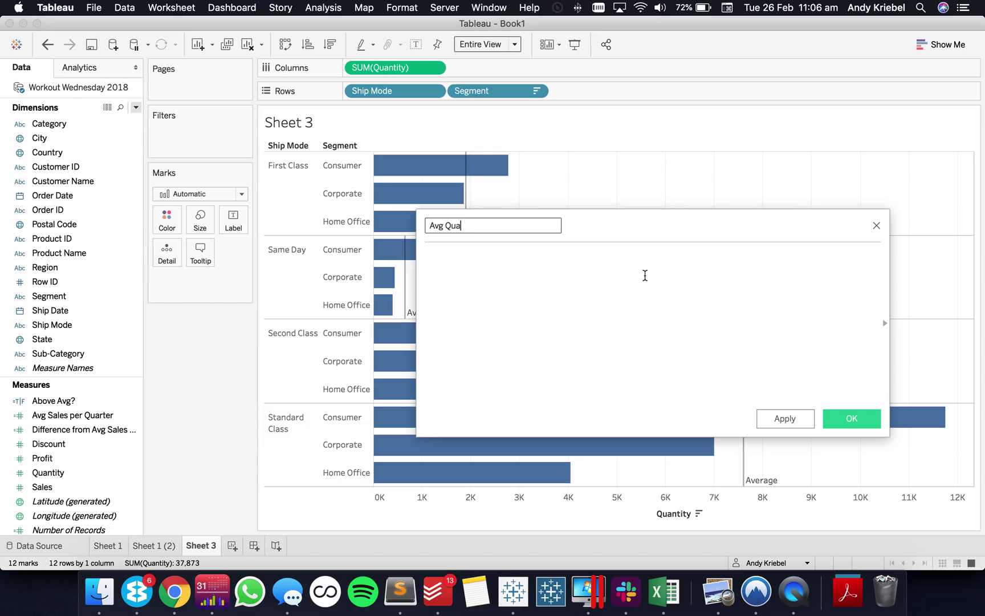
# Step: Name the new calculated field on Sheet 3 Avg Quantity per Ship Mode and Segment
pyautogui.write('ntityt per ShipM')
pyautogui.press('BackSpace')
pyautogui.write('Mode and')
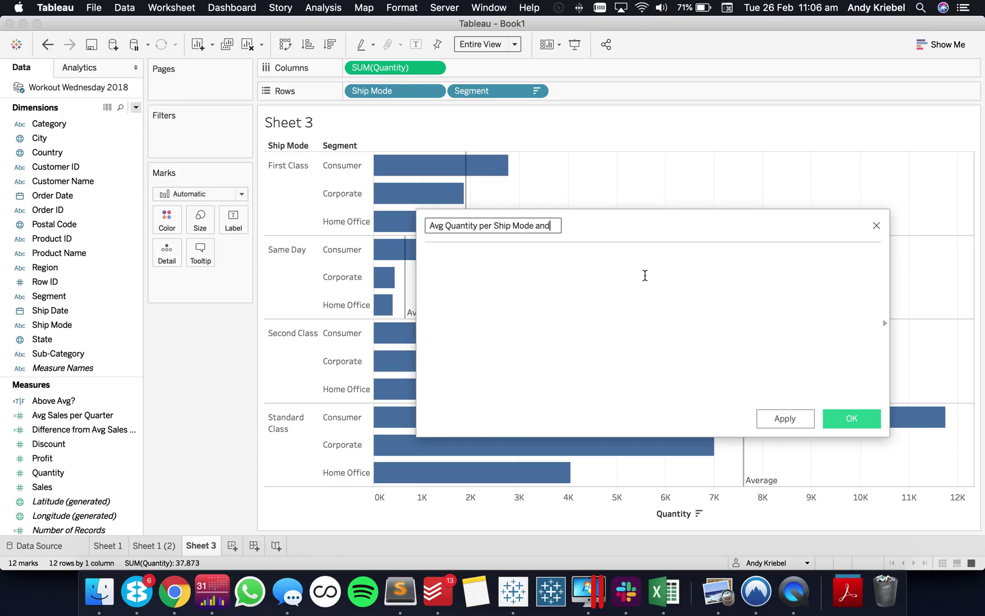
pyautogui.write(' Segment')
pyautogui.press('Tab')
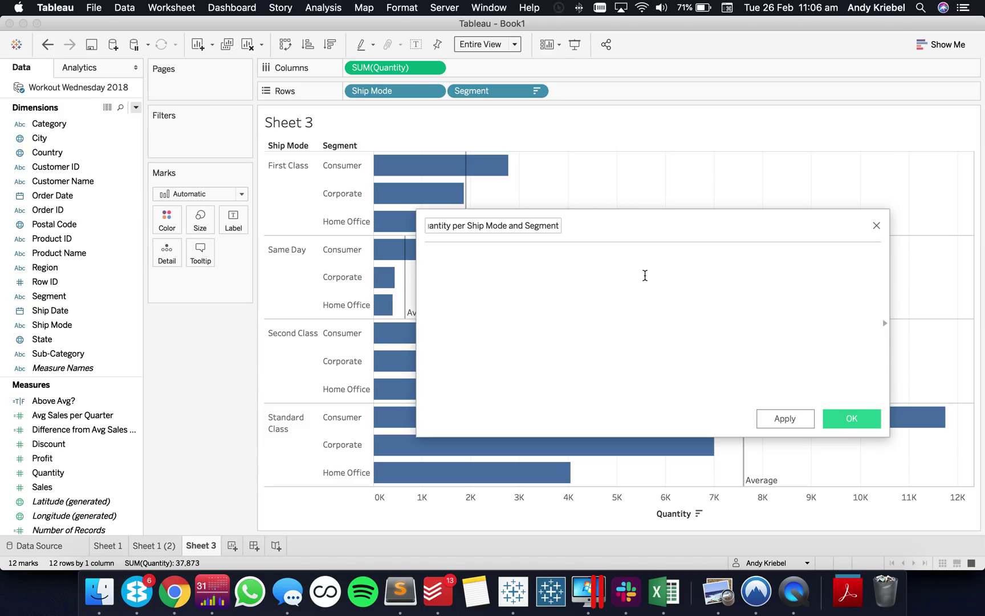
# Step: Enter the inner expression { FIXED [Ship Mode], [Segment] : SUM([Quantity]) } in the calculated field, with SUM on a new line
pyautogui.write('FIX')
pyautogui.press('Return')
pyautogui.moveTo(409, 92); pyautogui.dragTo(523, 277)
pyautogui.write(',')
pyautogui.moveTo(506, 90); pyautogui.dragTo(642, 276)
pyautogui.moveTo(484, 91); pyautogui.dragTo(645, 282)
pyautogui.write(':')
pyautogui.press('Return')
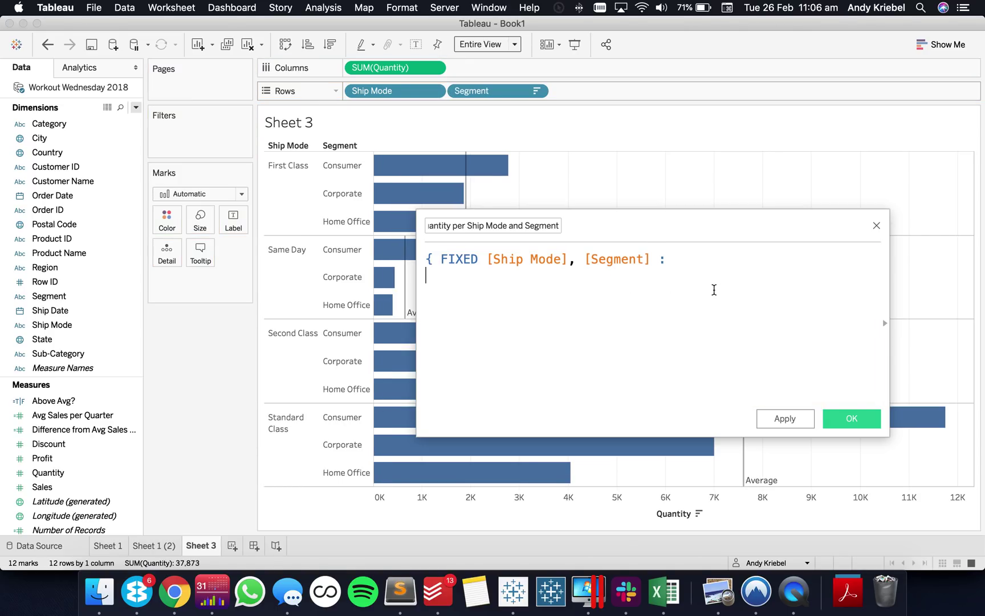
pyautogui.moveTo(395, 67); pyautogui.dragTo(501, 301)
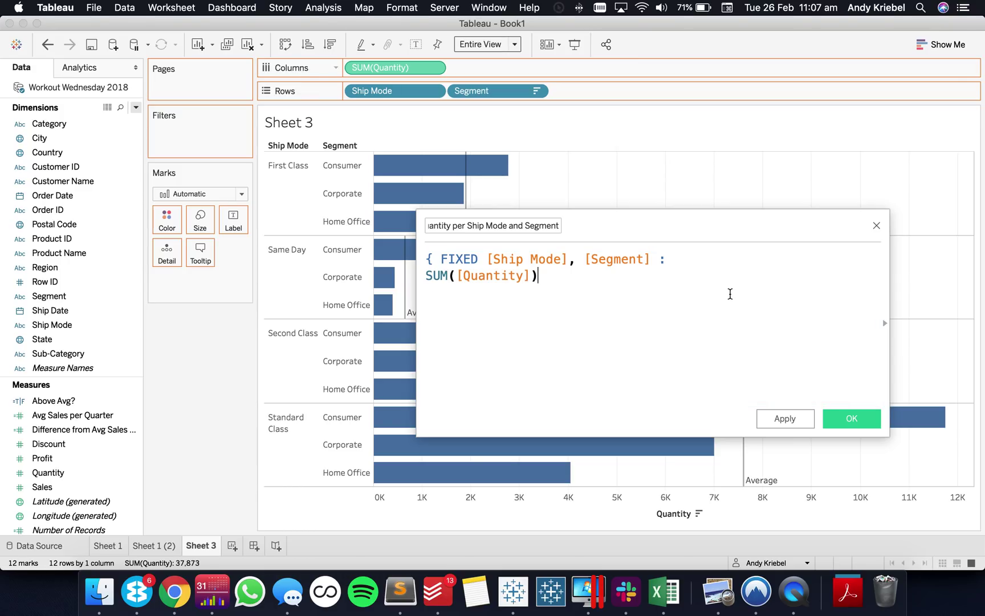
pyautogui.write('}')
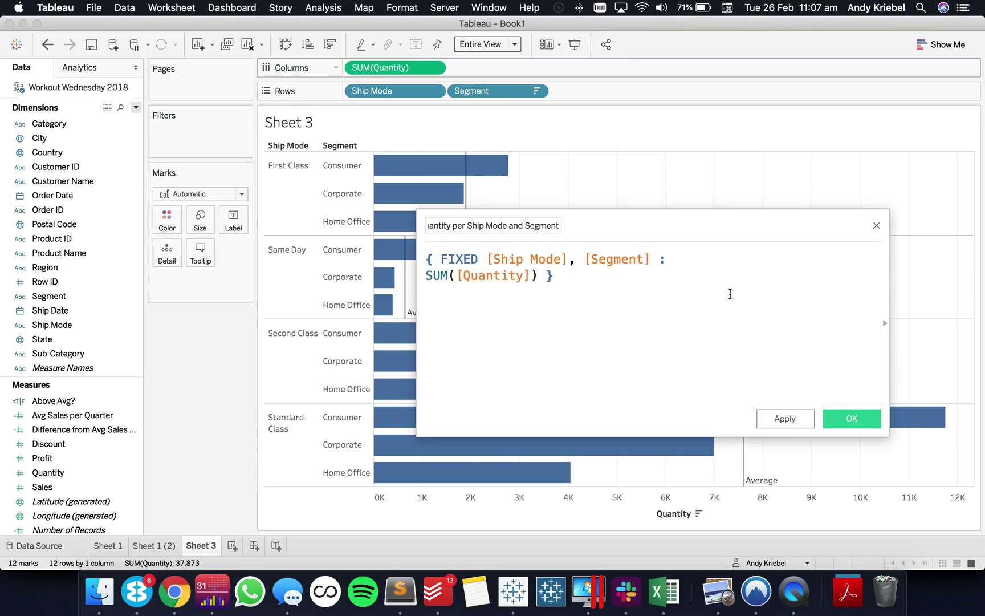
# Step: Wrap the inner expression in an outer { FIXED [Ship Mode] : AVG( ... )} on separate lines
pyautogui.press('super+Up')
pyautogui.press('Return')
pyautogui.press('Return')
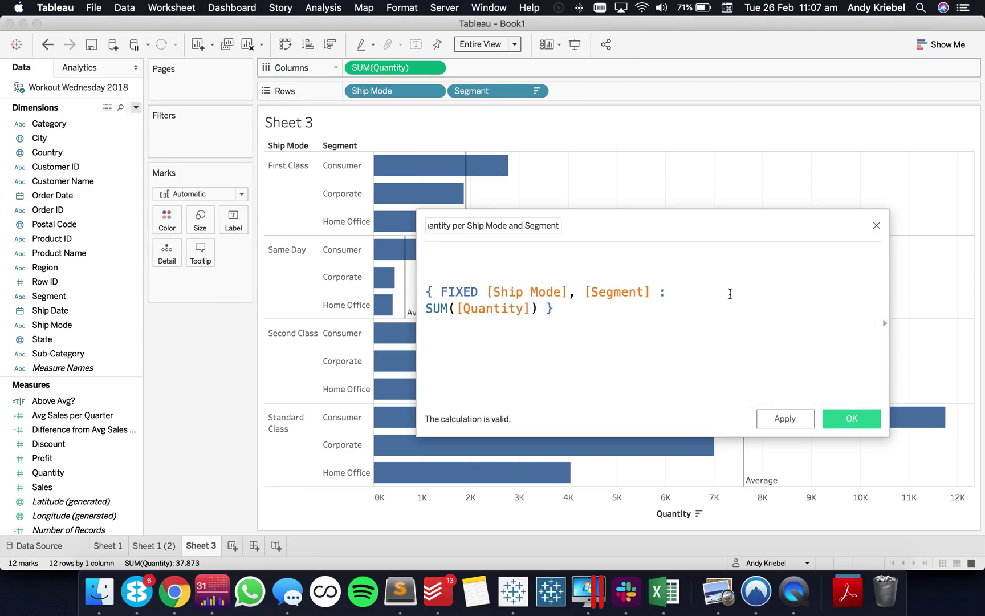
pyautogui.write('Fix')
pyautogui.press('Return')
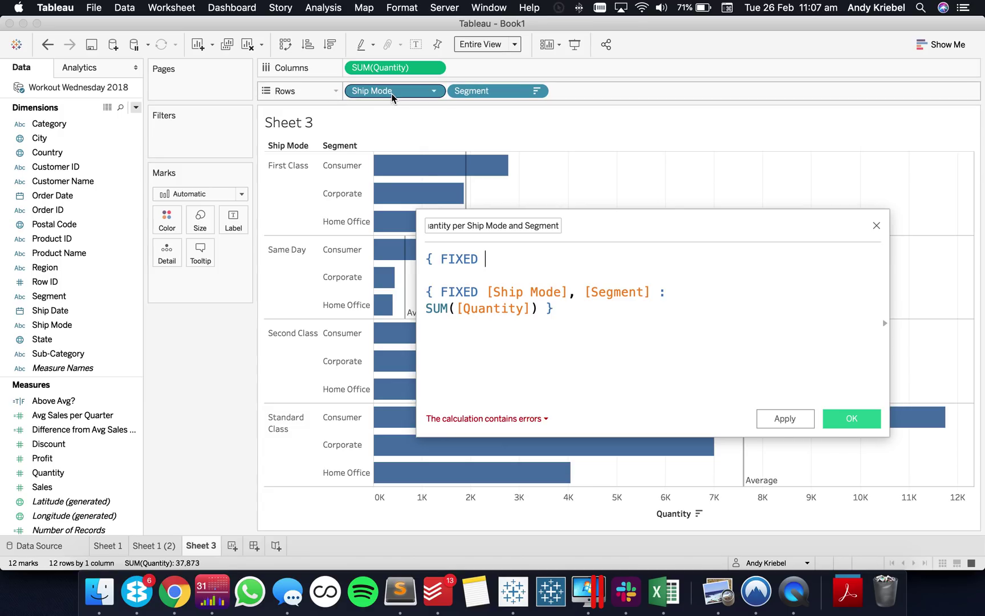
pyautogui.moveTo(392, 95); pyautogui.dragTo(502, 264)
pyautogui.write(': ')
pyautogui.write('AVG(')
pyautogui.press('Down')
pyautogui.press('Down')
pyautogui.press('Down')
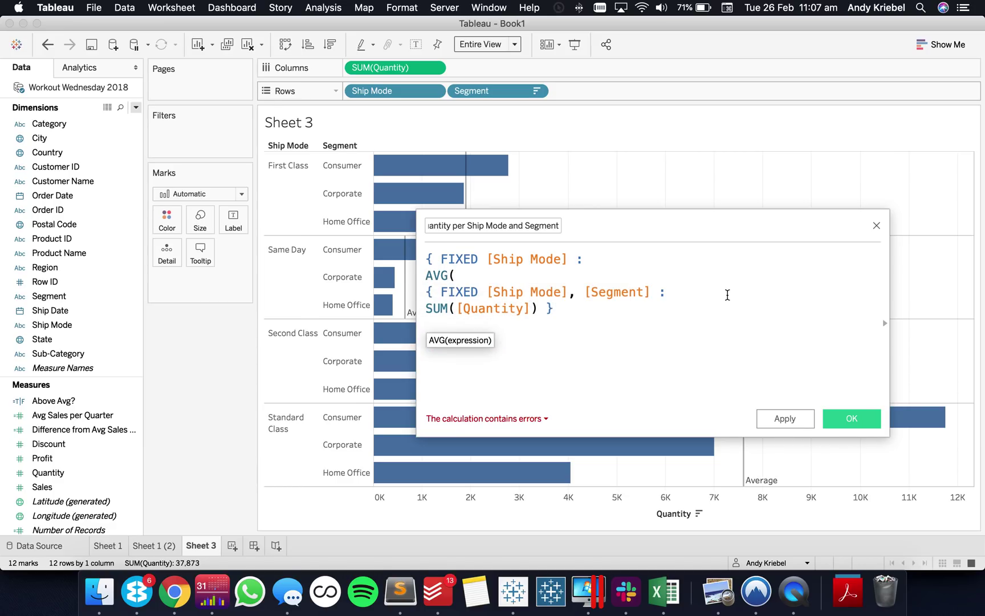
pyautogui.write(')}')
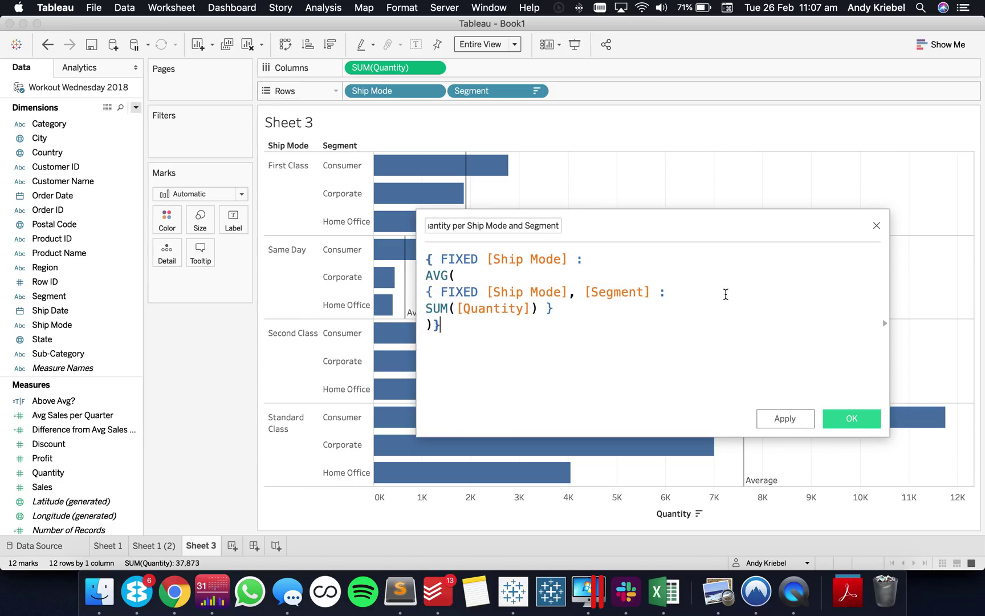
# Step: Save the calculation and label the bars with Avg Quantity per Ship Mode and Segment to compare against the average lines
pyautogui.click(853, 421)
pyautogui.moveTo(80, 416); pyautogui.dragTo(233, 221)
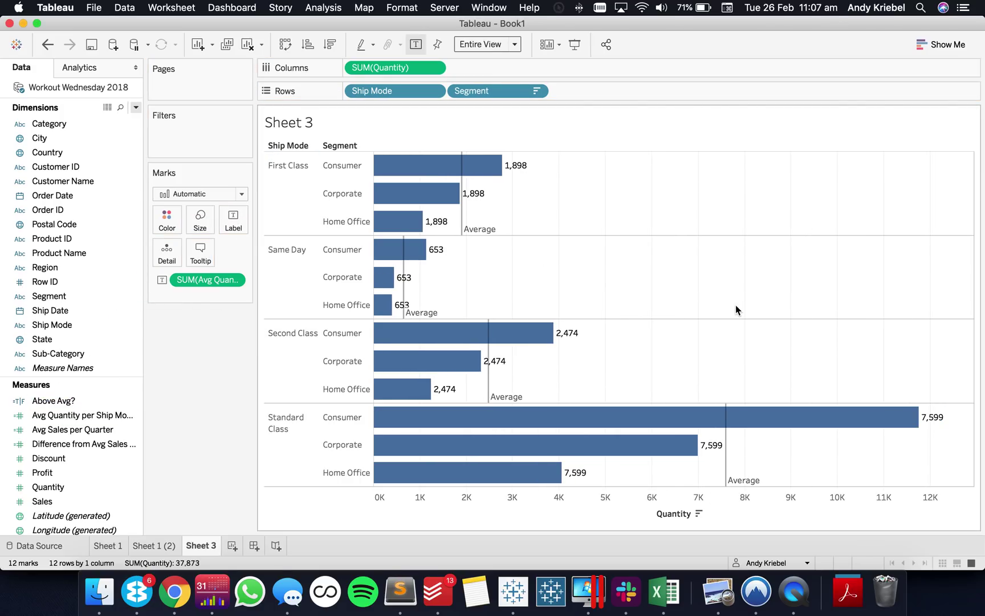
pyautogui.moveTo(463, 228)
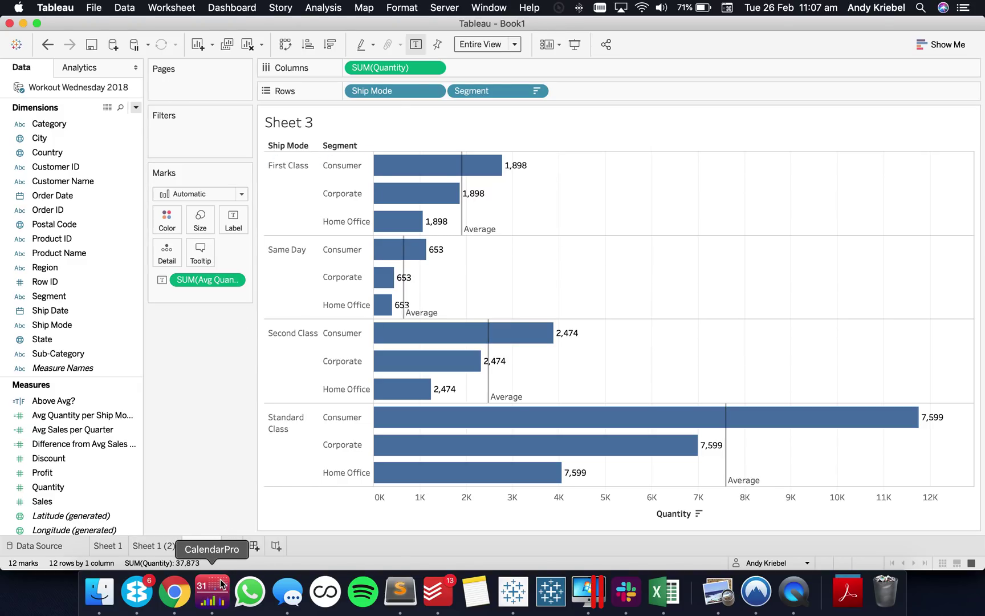
# Step: Duplicate Sheet 3 and clear the per-pane average line and the average quantity labels from the copy
pyautogui.rightClick(208, 546)
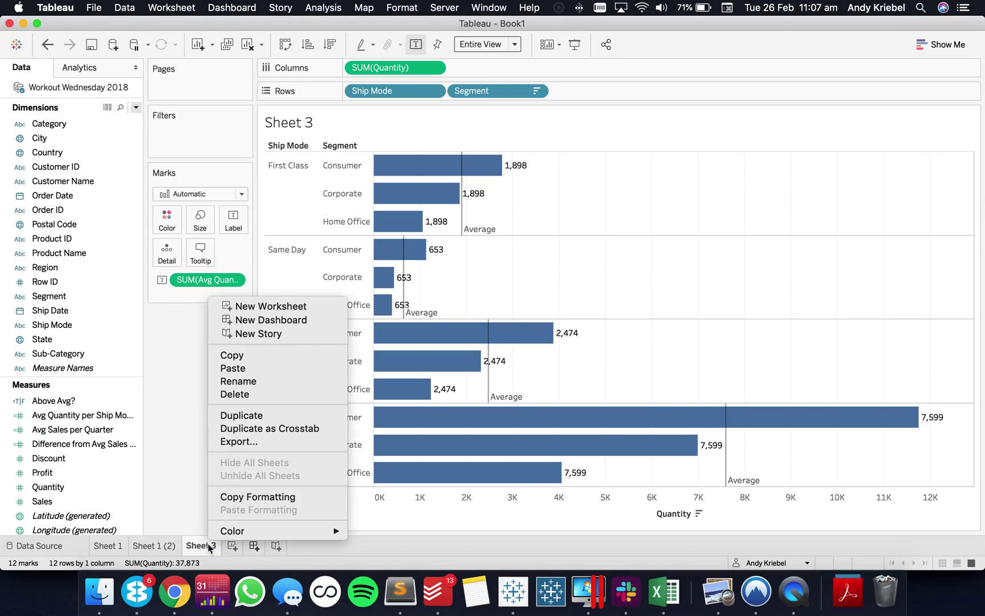
pyautogui.click(239, 409)
pyautogui.click(463, 230)
pyautogui.click(282, 330)
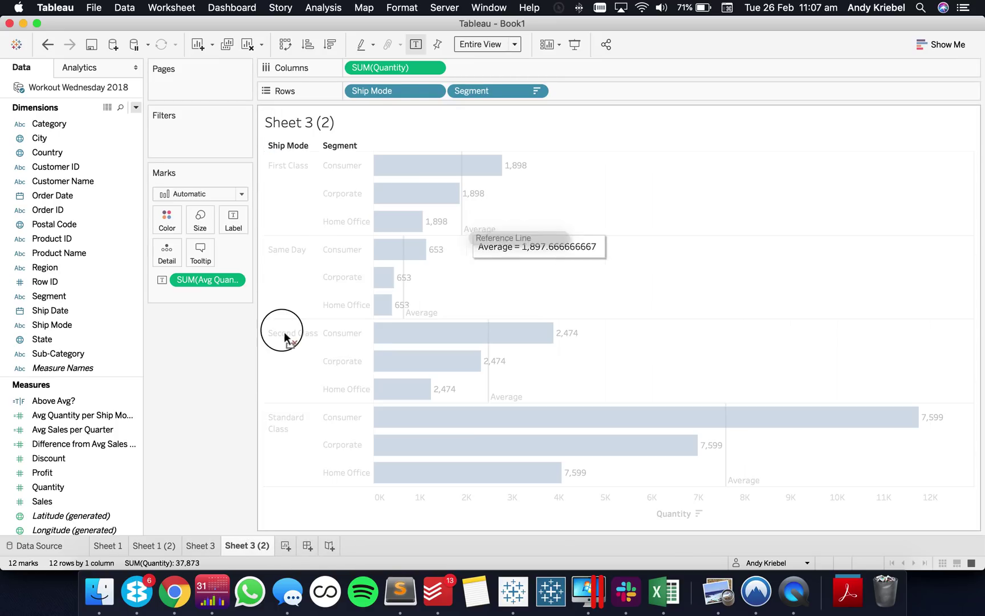
pyautogui.moveTo(204, 280); pyautogui.dragTo(386, 162)
# Step: Add an average line across the entire table and give it the custom label <Computation>: <Value>
pyautogui.click(80, 67)
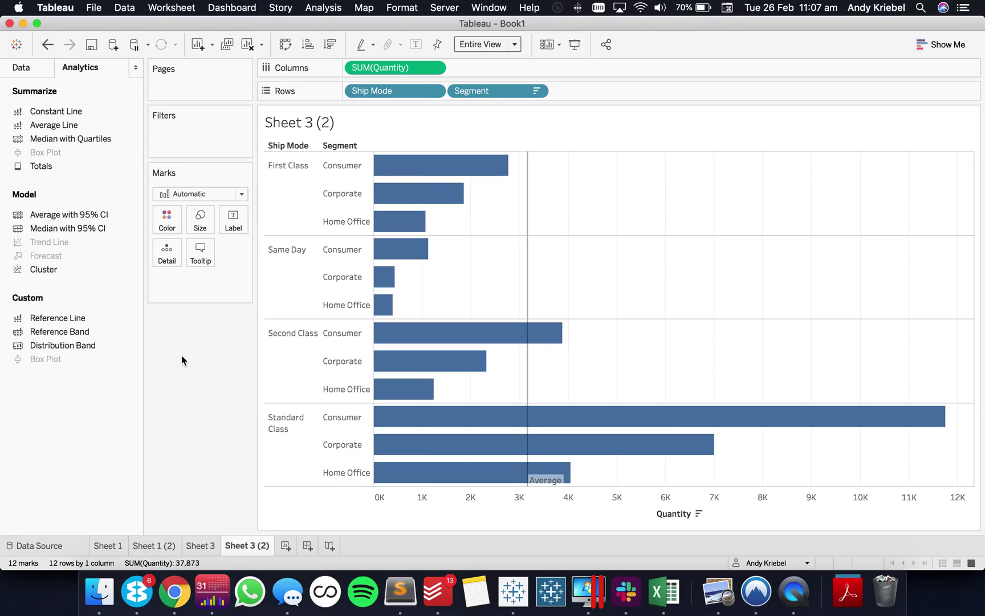
pyautogui.click(528, 289)
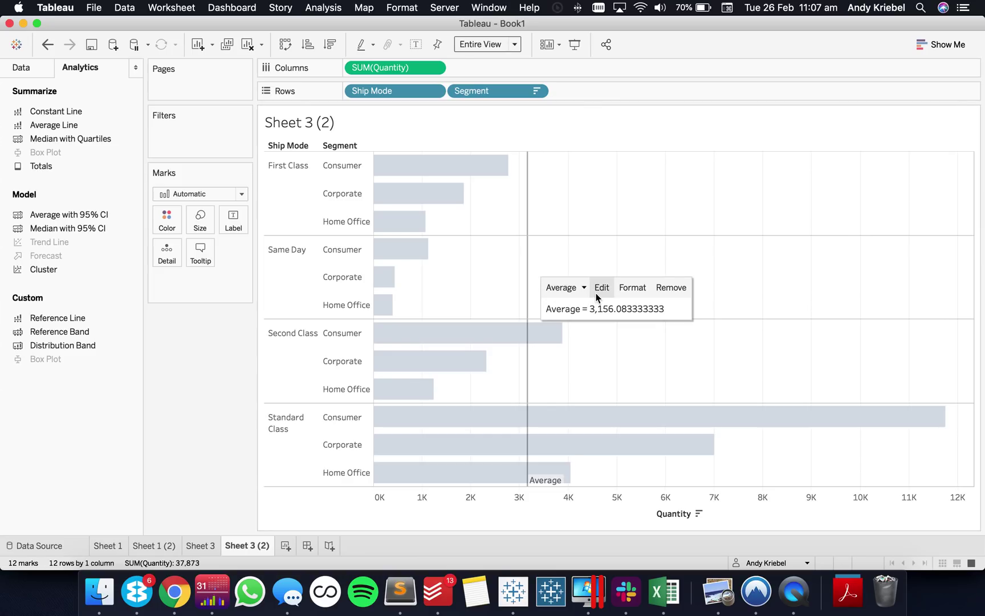
pyautogui.doubleClick(528, 260)
pyautogui.click(386, 254)
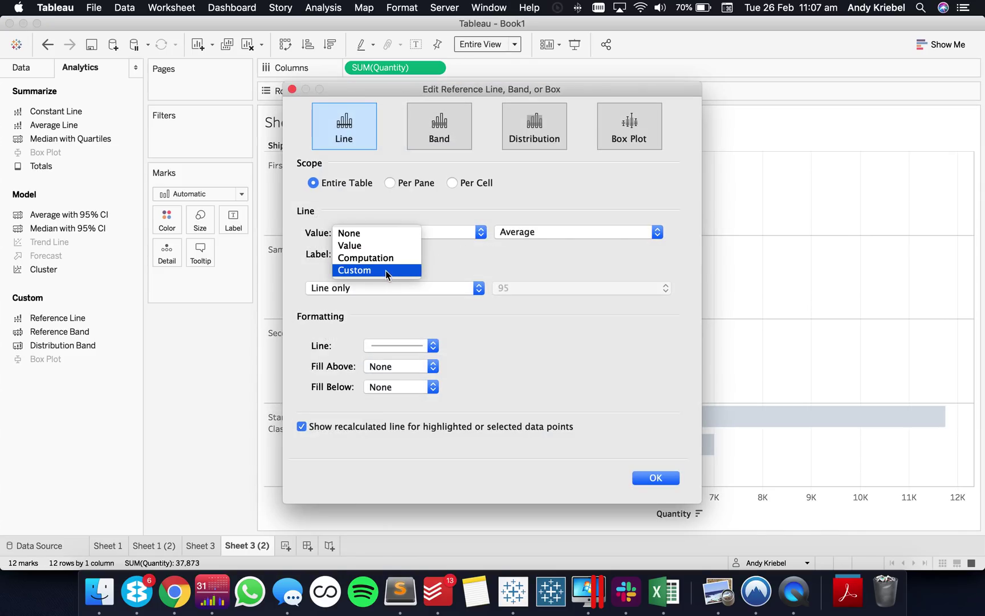
pyautogui.click(384, 271)
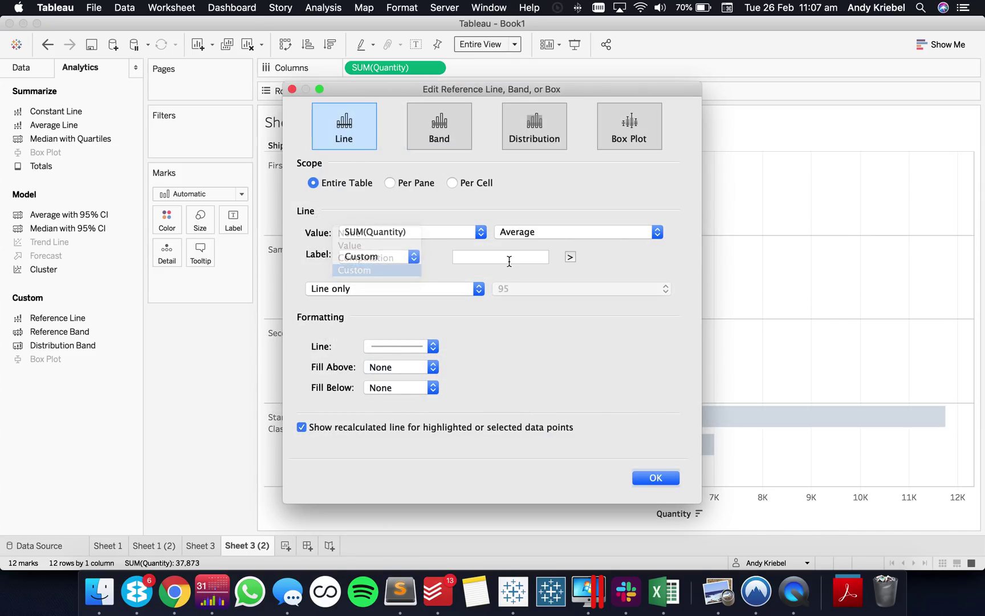
pyautogui.click(571, 257)
pyautogui.click(597, 297)
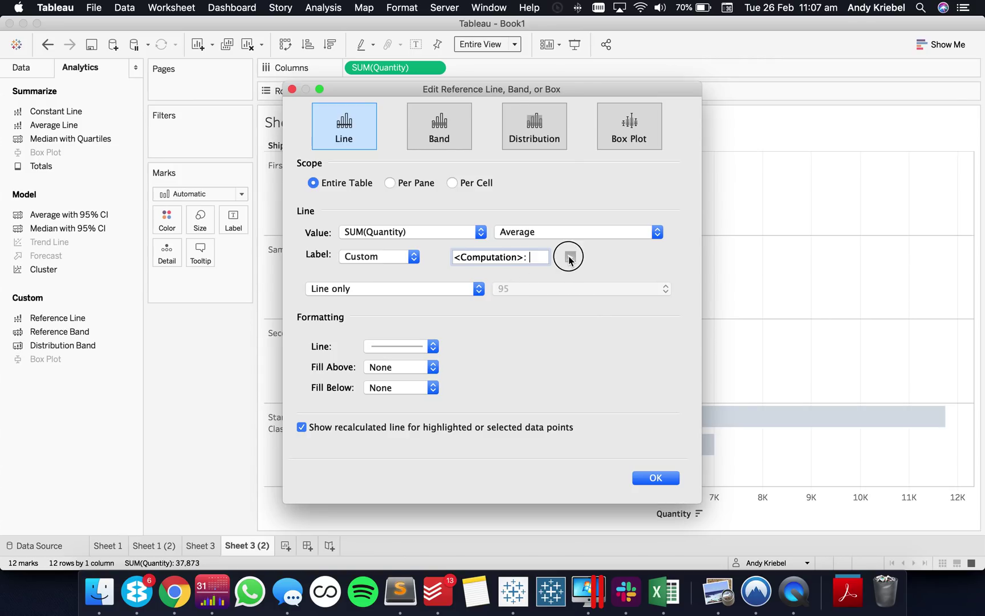
pyautogui.write(':')
pyautogui.click(570, 257)
pyautogui.click(592, 309)
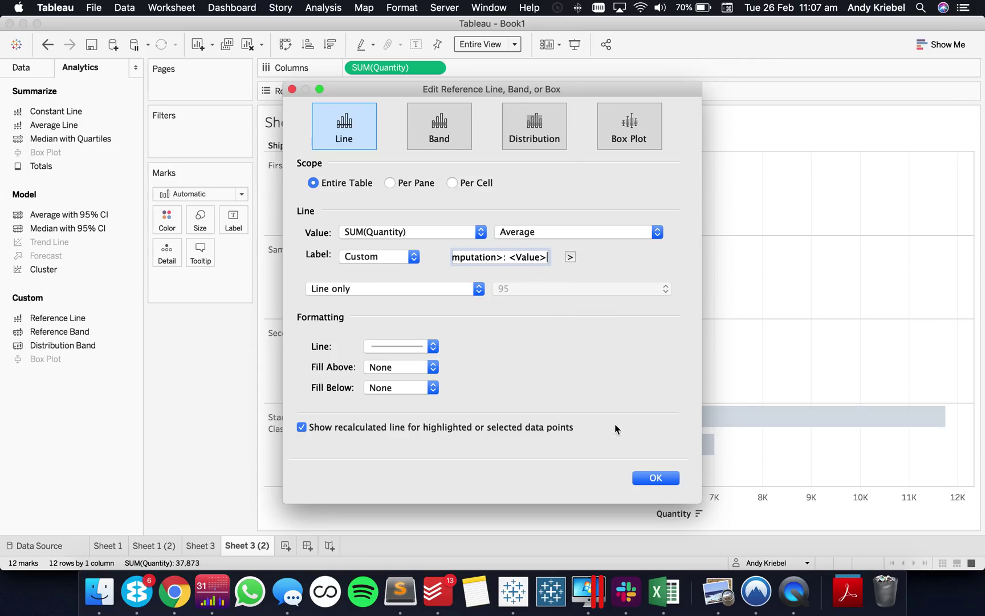
pyautogui.click(655, 478)
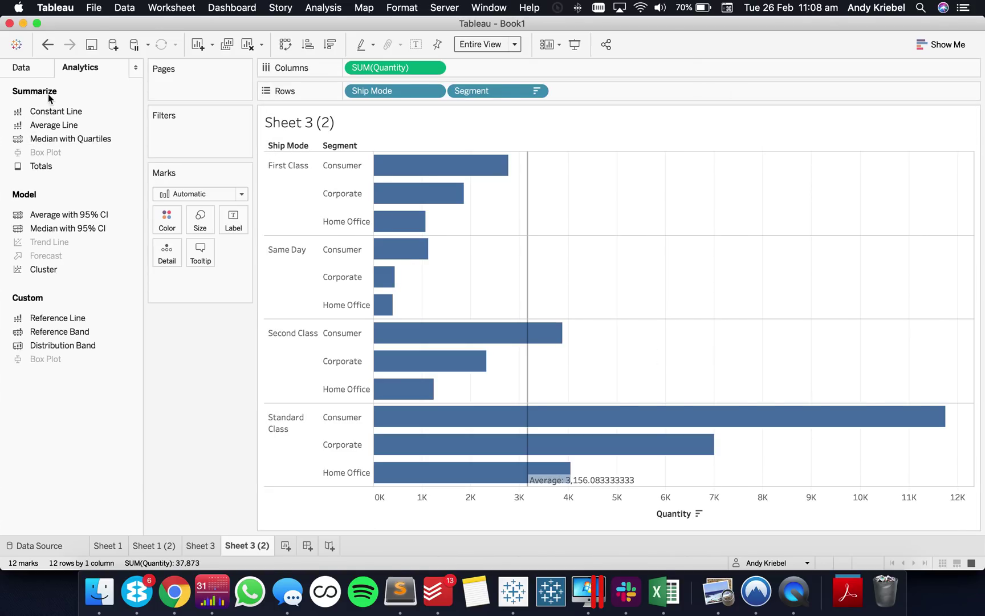
# Step: Create a calculated field named Avg Quantity Across Ship Mode and Segment
pyautogui.click(31, 68)
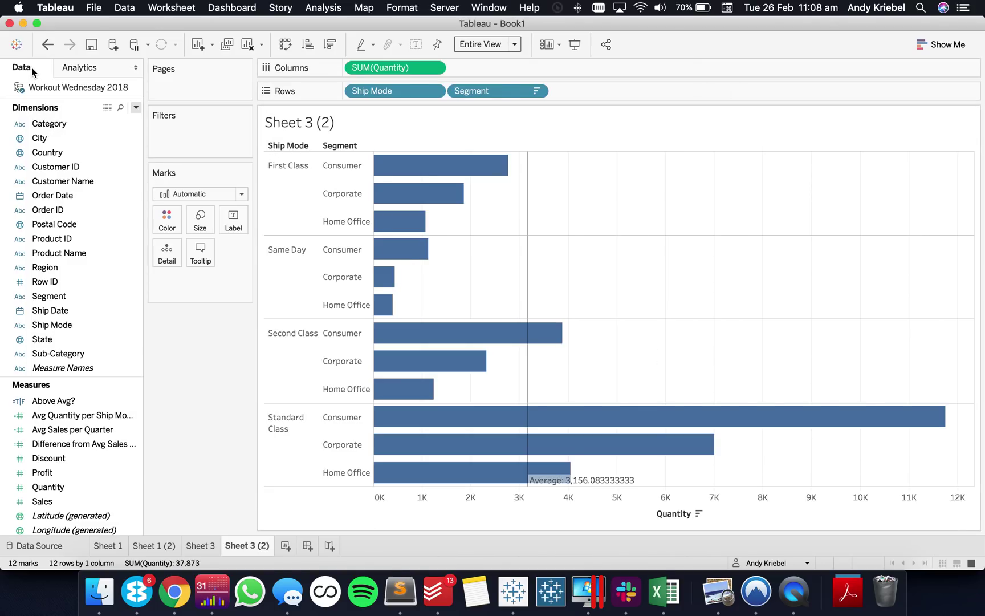
pyautogui.click(135, 107)
pyautogui.click(123, 121)
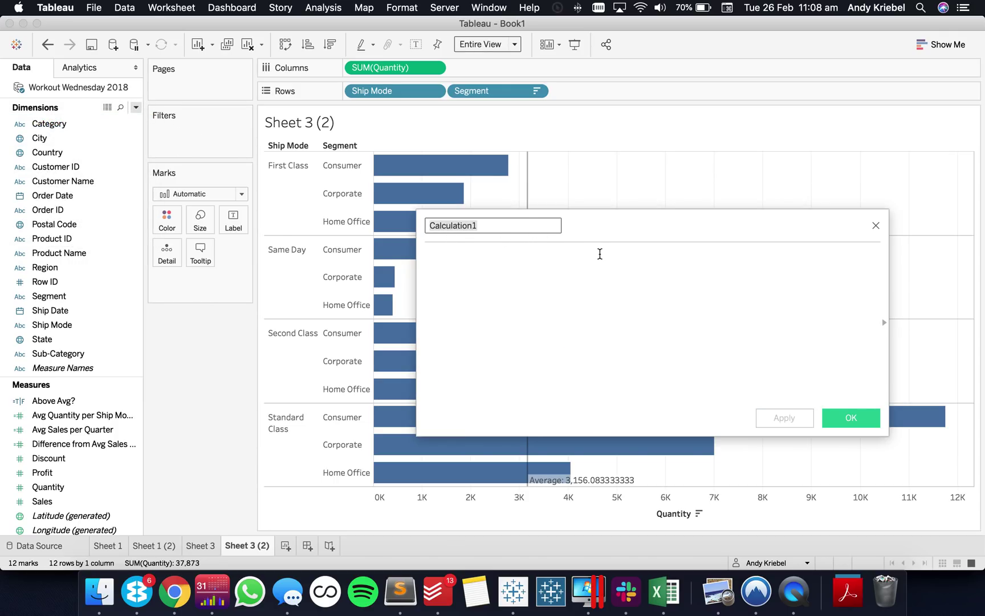
pyautogui.write('Avg Quantity')
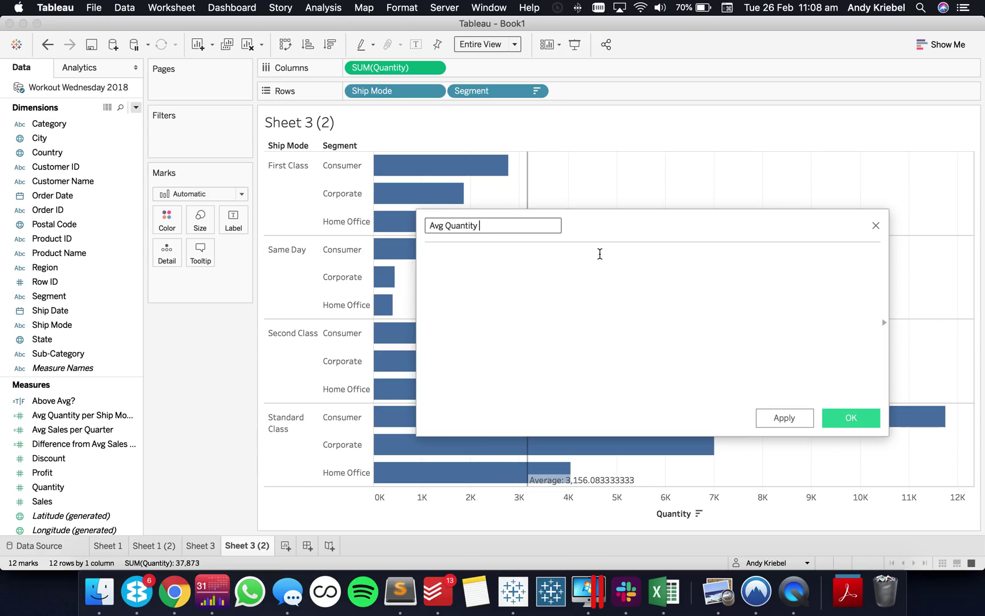
pyautogui.write(' Across Ship Mode and Segment')
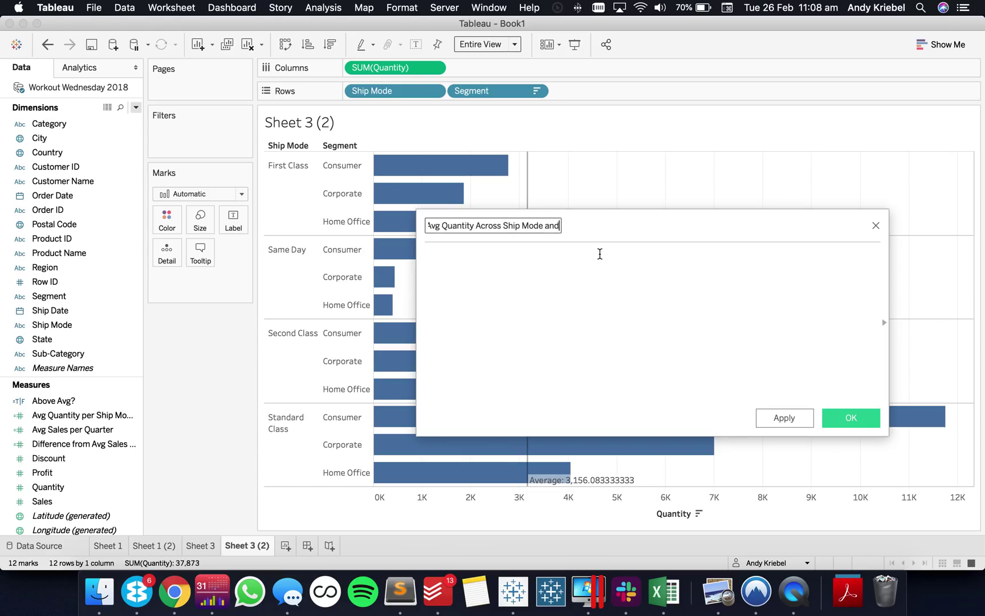
# Step: Enter the inner expression { FIXED [Ship Mode], [Segment] : SUM([Quantity]) } in the calculated field
pyautogui.click(600, 254)
pyautogui.write('fix')
pyautogui.press('Return')
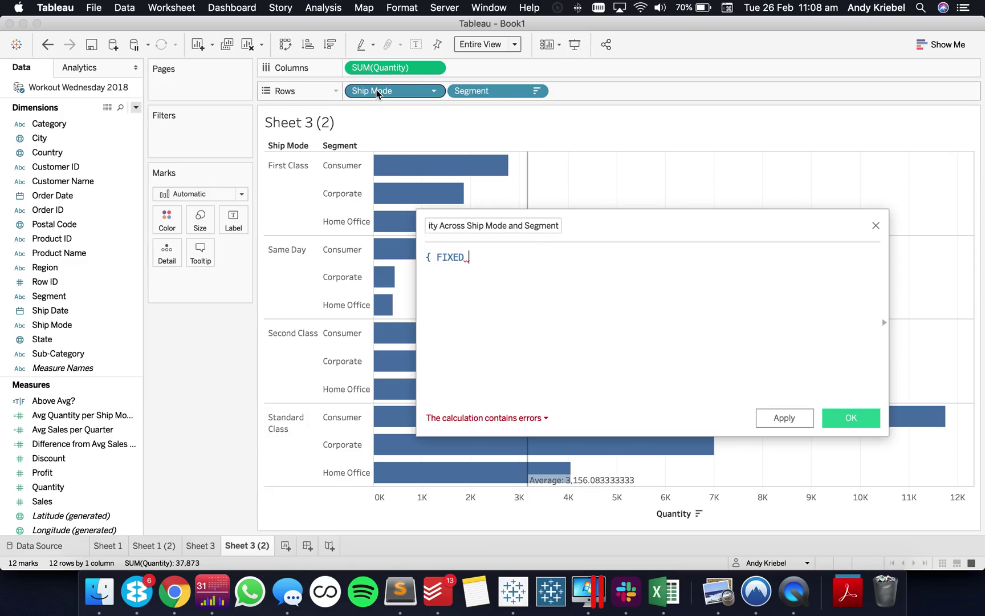
pyautogui.click(529, 264)
pyautogui.moveTo(408, 94); pyautogui.dragTo(510, 265)
pyautogui.write(', seg')
pyautogui.press('Return')
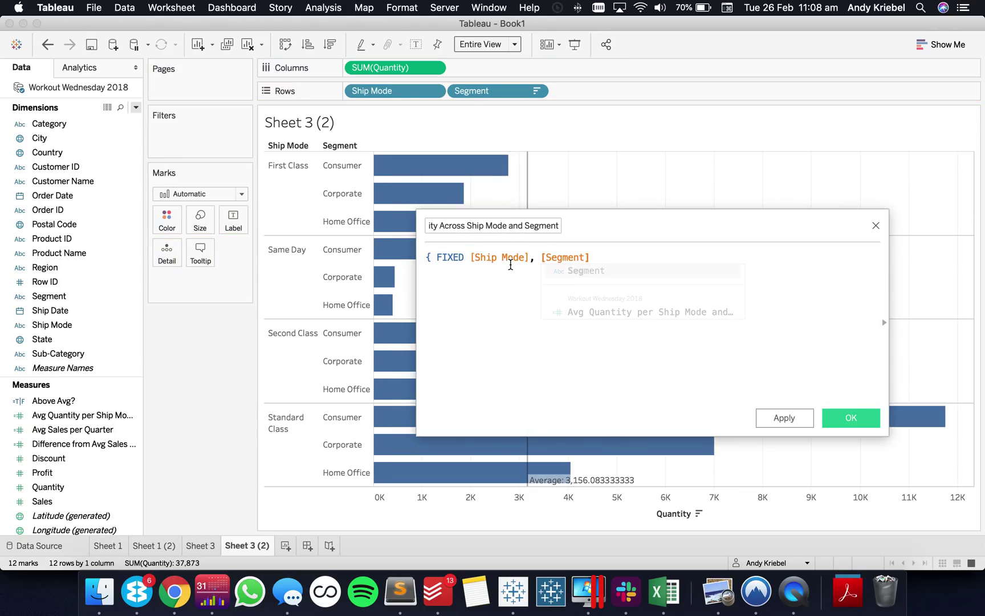
pyautogui.write(': su')
pyautogui.press('Return')
pyautogui.write('qua')
pyautogui.press('Return')
pyautogui.write(')')
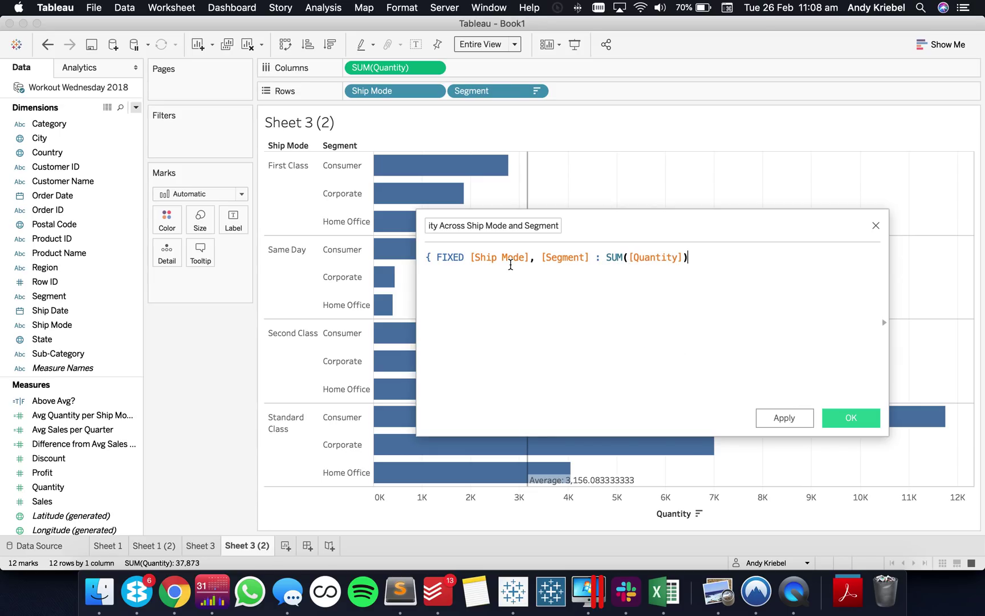
pyautogui.write(' }')
# Step: Wrap the FIXED expression in a table-level {AVG( ... )}, with the opening and closing parts on their own lines
pyautogui.press('Up')
pyautogui.press('Return')
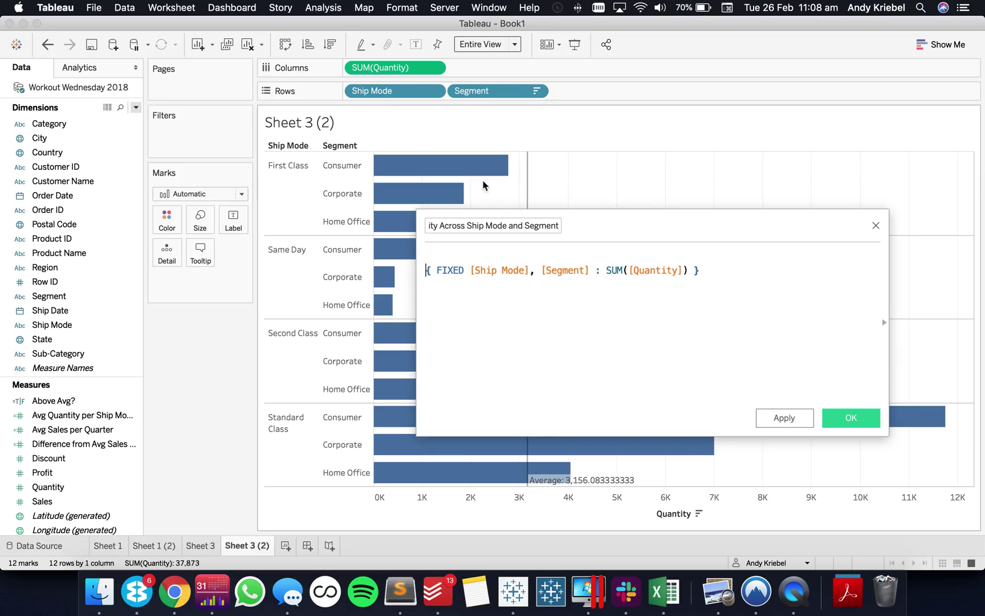
pyautogui.press('Up')
pyautogui.write('{AVG(')
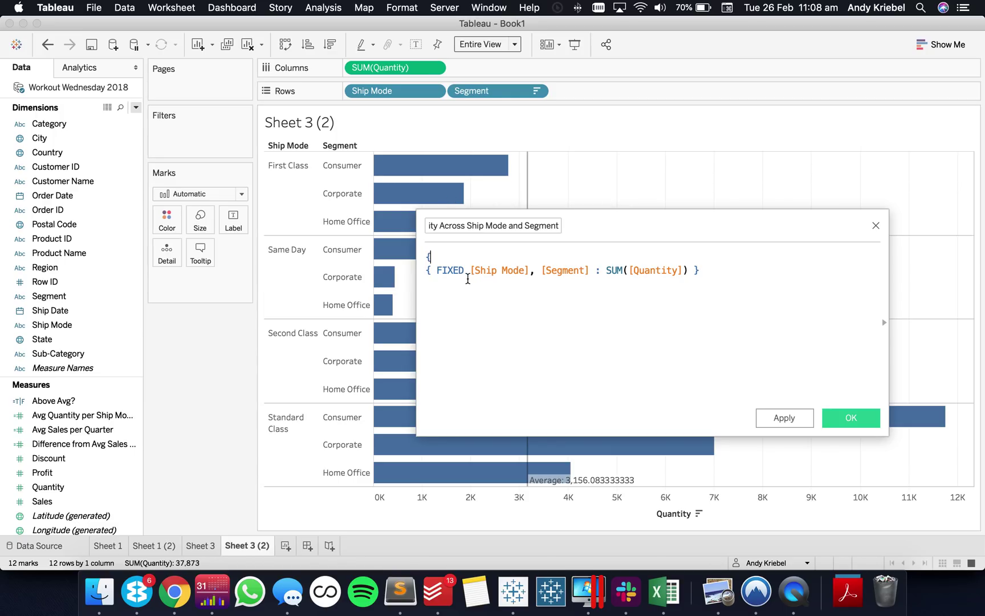
pyautogui.press('Down')
pyautogui.press('Down')
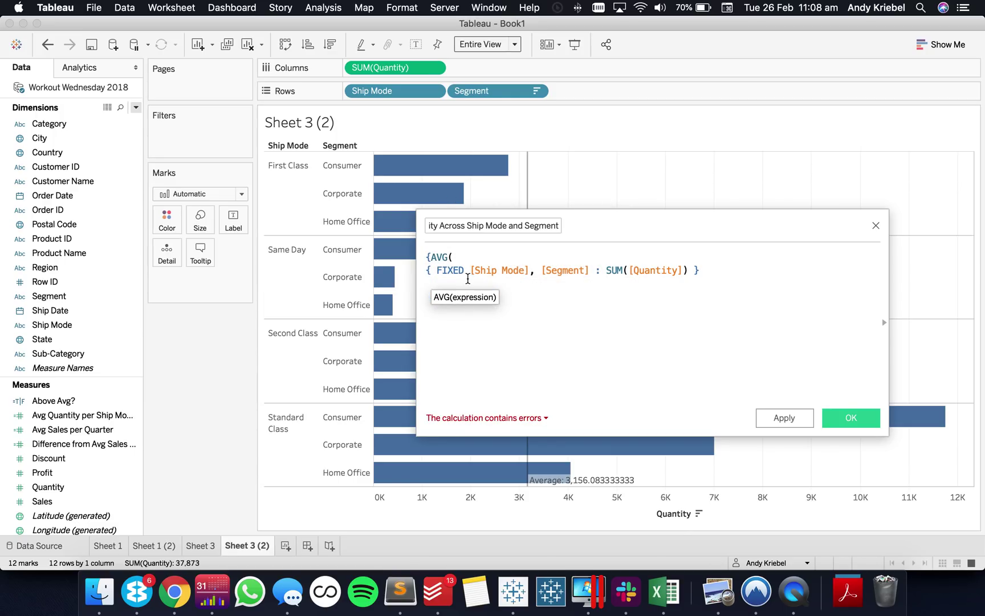
pyautogui.write(')}')
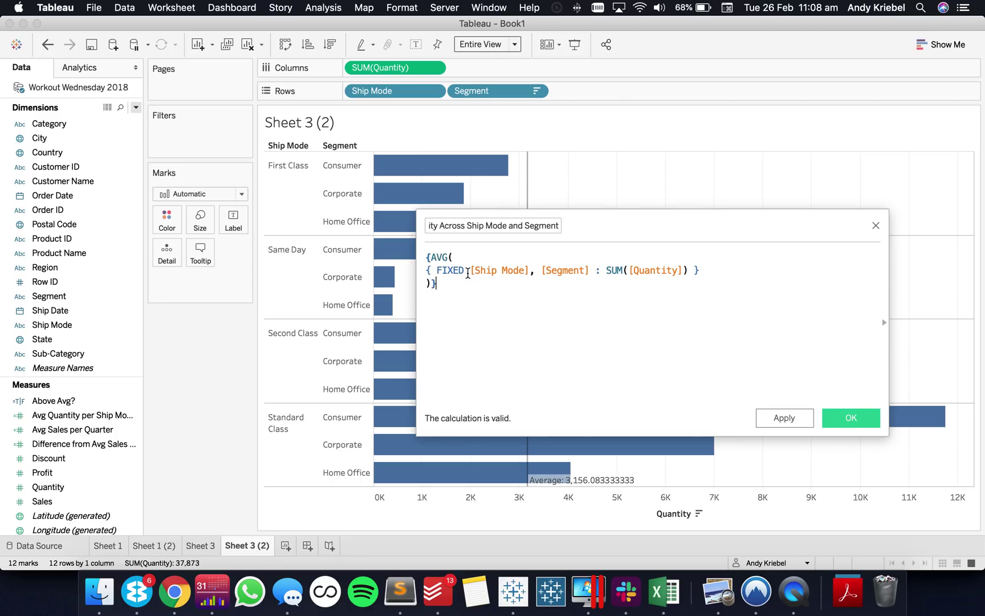
# Step: Save the calculation and label the bars with Avg Quantity Across Ship Mode and Segment to compare against the average line
pyautogui.click(841, 423)
pyautogui.moveTo(80, 413); pyautogui.dragTo(236, 237)
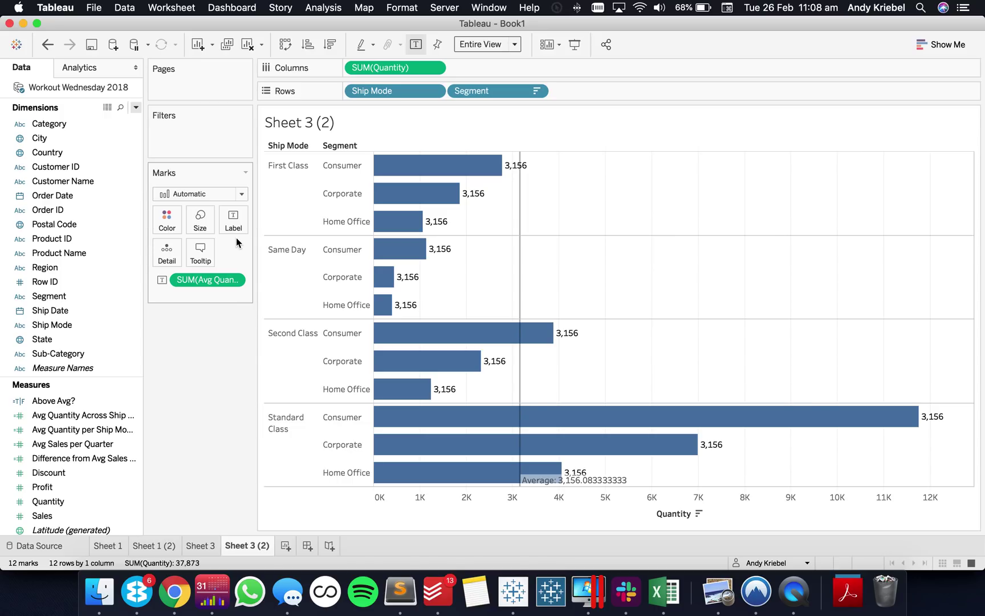
pyautogui.moveTo(524, 248)
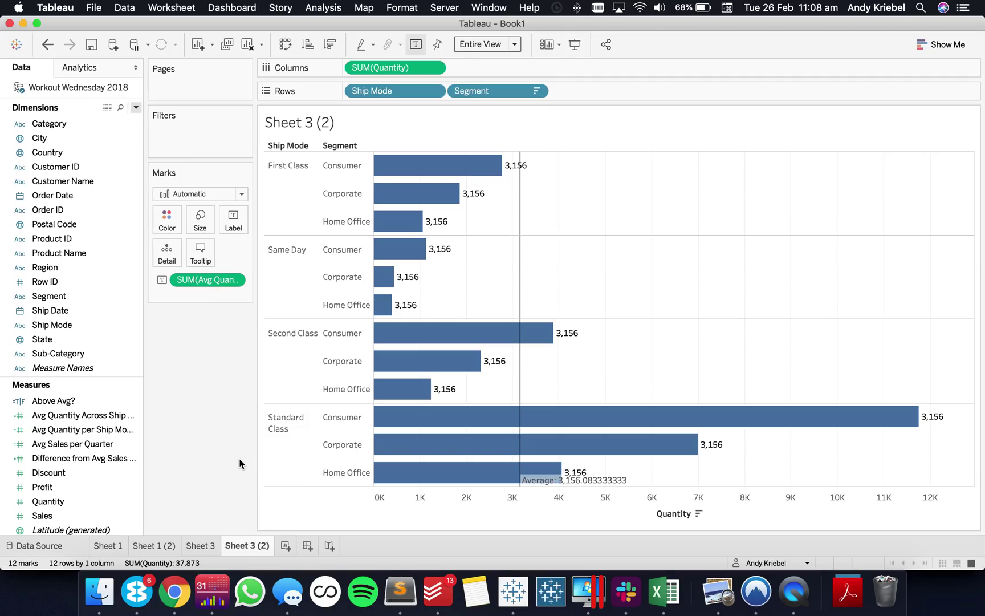
# Step: Add a new worksheet and build a map from the Country and State dimensions
pyautogui.click(287, 546)
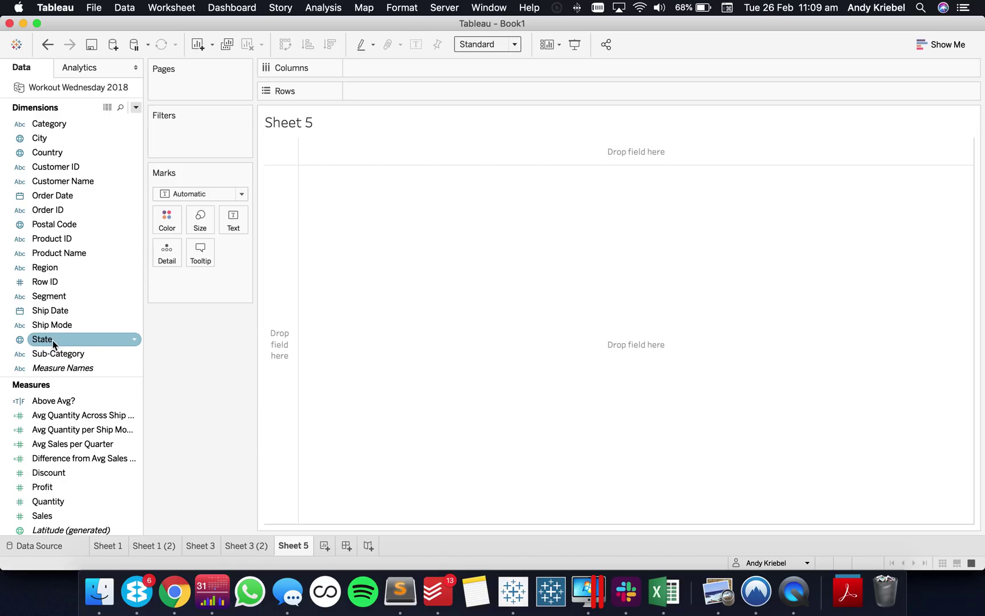
pyautogui.click(49, 152)
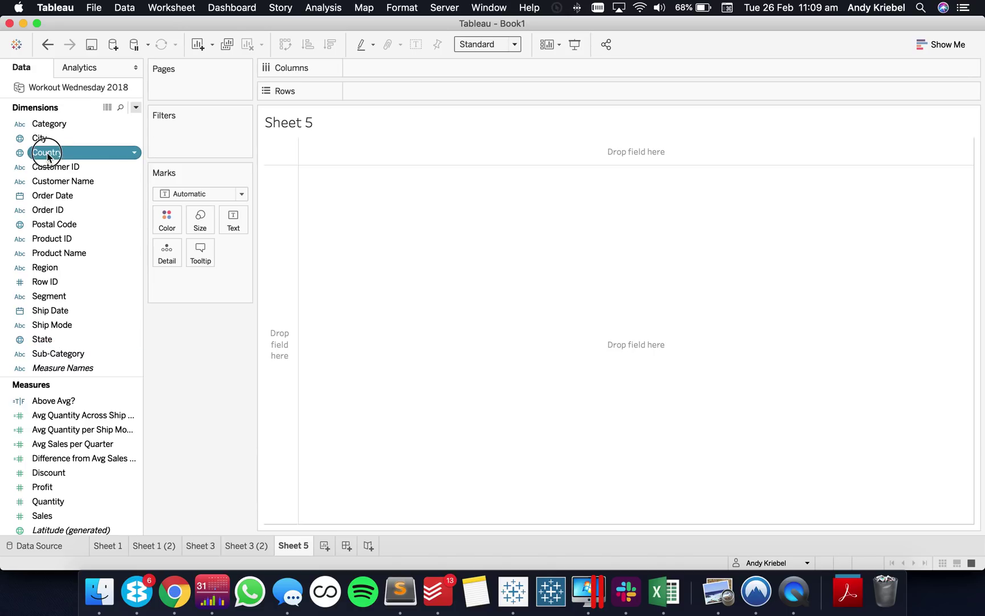
pyautogui.keyDown('super'); pyautogui.click(38, 340); pyautogui.keyUp('super')
pyautogui.doubleClick(37, 339)
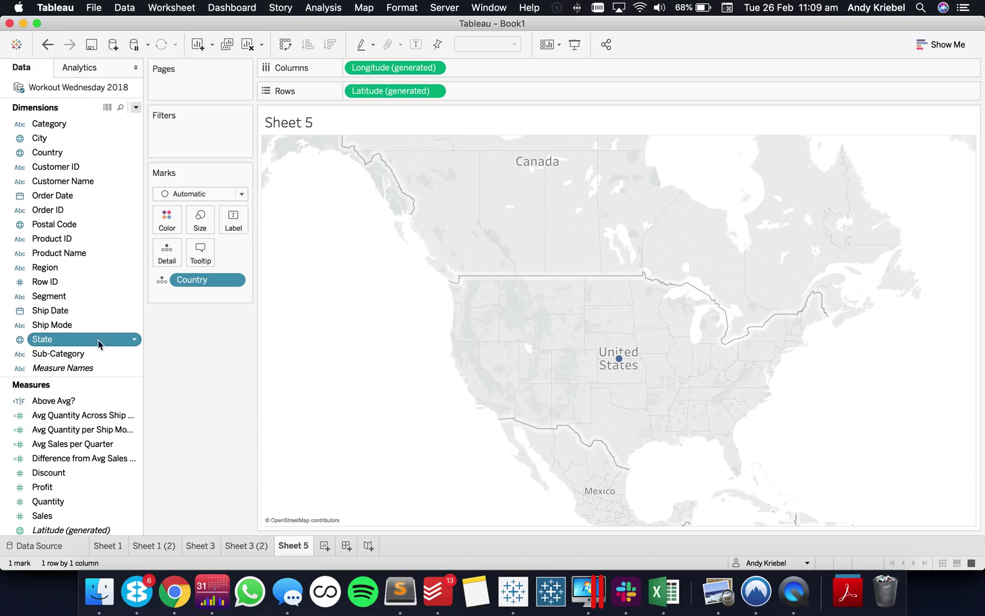
# Step: Color the map's states by Profit, and replace that measure with Sales
pyautogui.moveTo(62, 488); pyautogui.dragTo(169, 238)
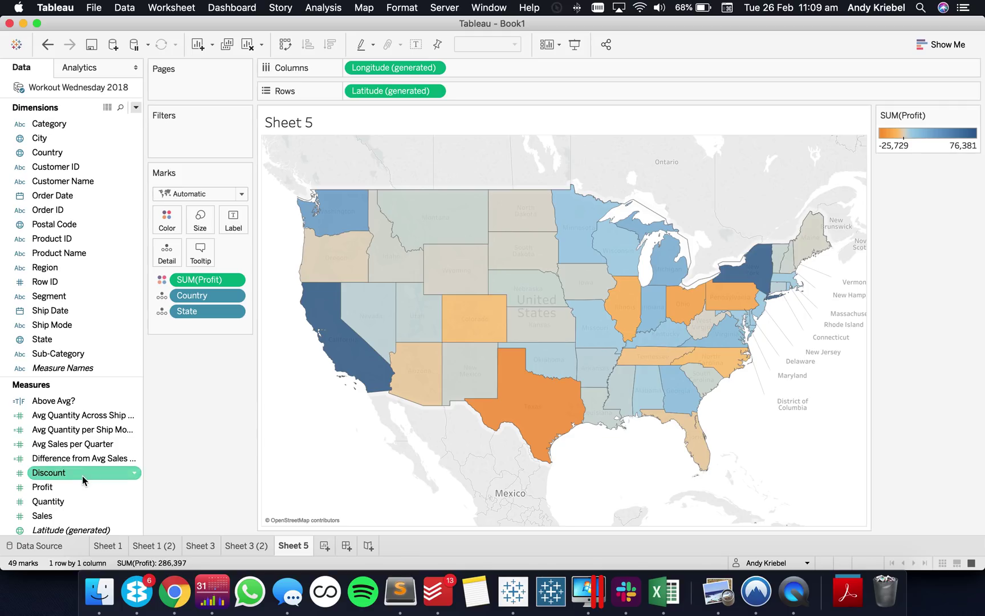
pyautogui.moveTo(57, 516); pyautogui.dragTo(208, 281)
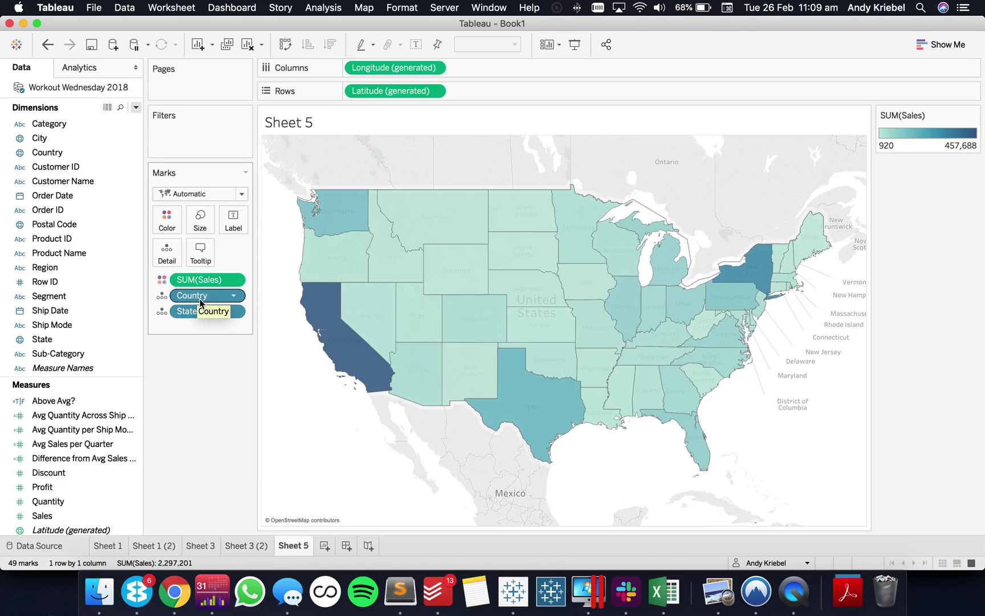
# Step: Create a calculated field named Sales per State vs US Avg
pyautogui.click(136, 108)
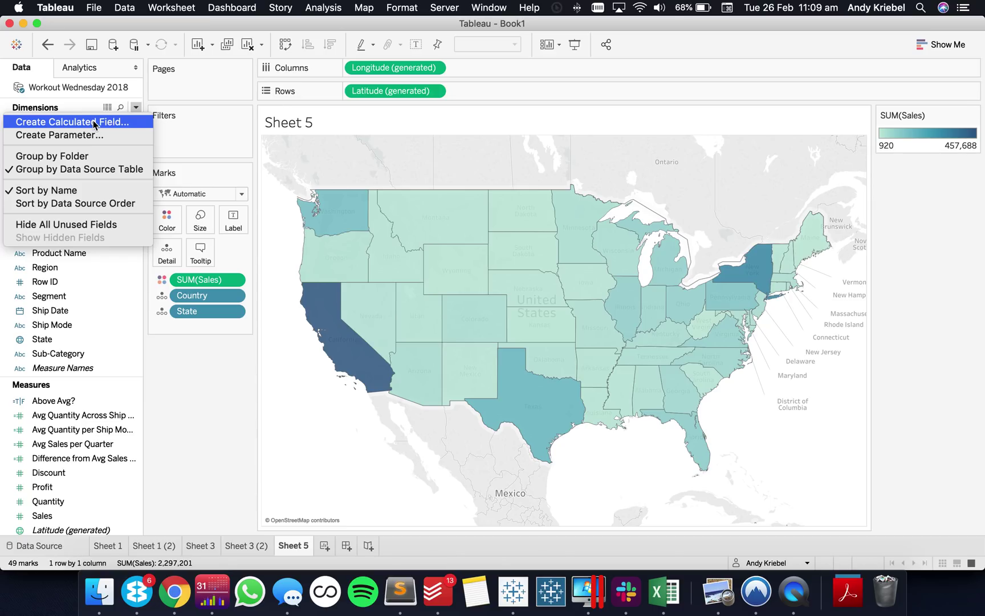
pyautogui.click(94, 122)
pyautogui.write('Sa')
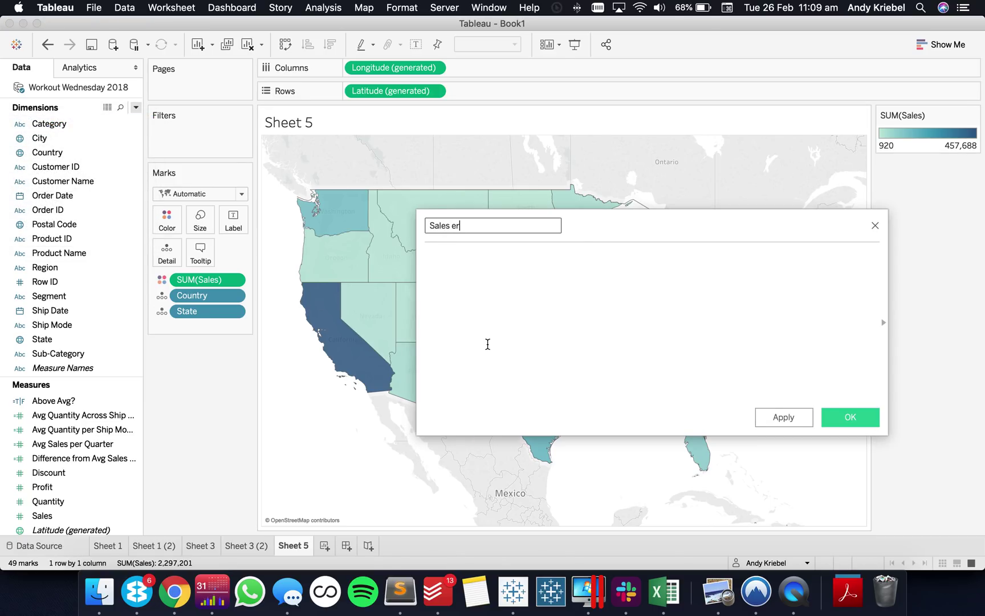
pyautogui.write('les per State vs National Avg')
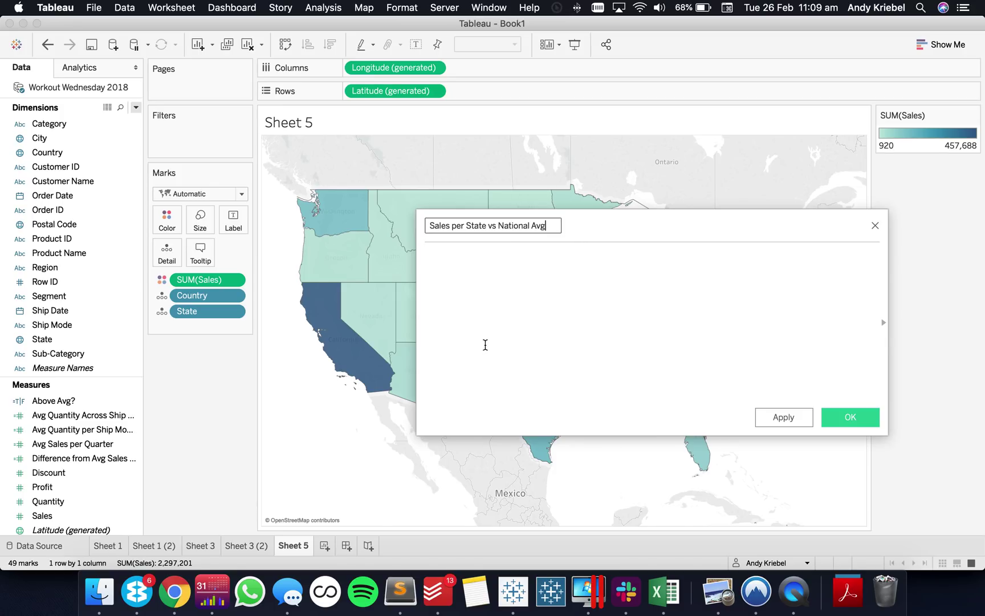
pyautogui.moveTo(500, 227); pyautogui.dragTo(512, 226)
pyautogui.write('US')
pyautogui.moveTo(511, 227); pyautogui.dragTo(531, 227)
pyautogui.press('BackSpace')
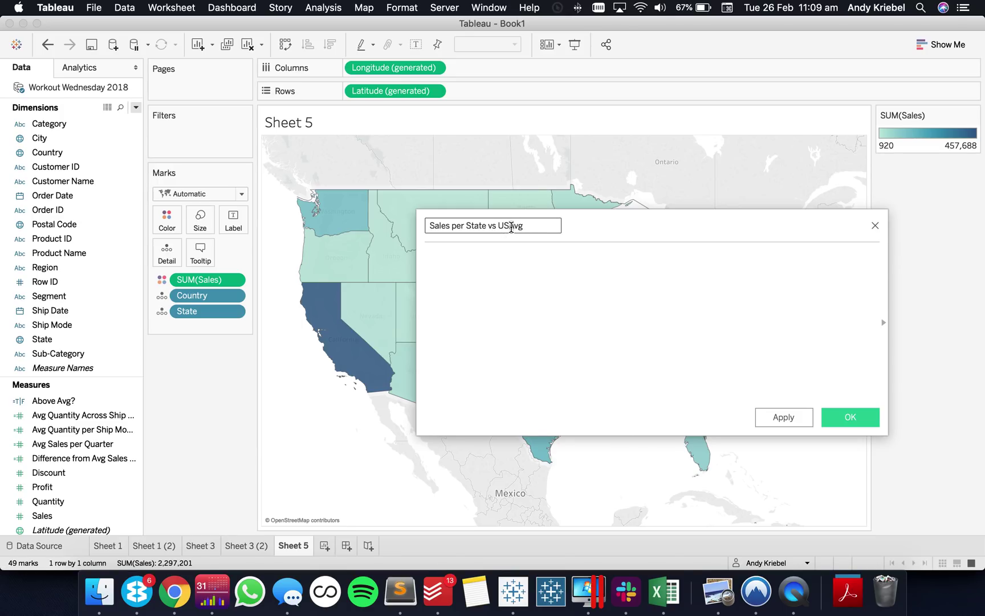
pyautogui.click(511, 226)
# Step: Enter the formula { FIXED [State] : SUM([Sales]) } for the new calculation
pyautogui.click(488, 273)
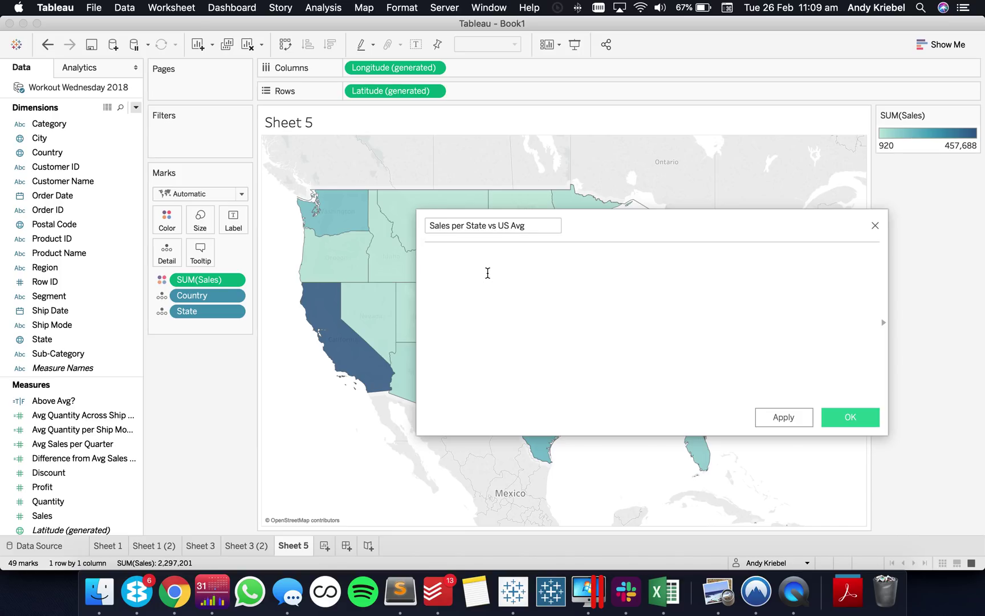
pyautogui.write('{fi')
pyautogui.press('Return')
pyautogui.scroll(5, 488, 273)
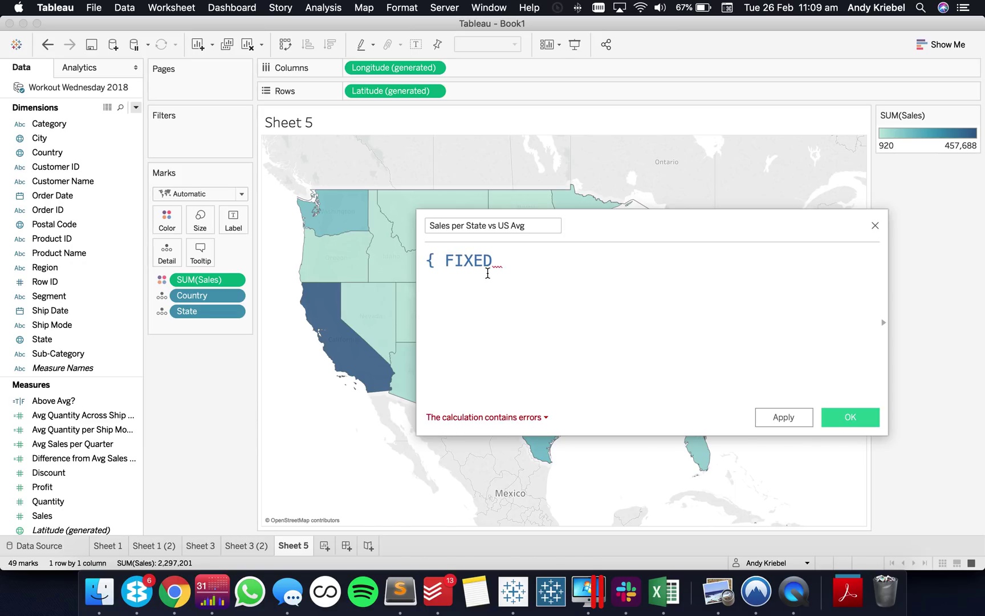
pyautogui.write('stat')
pyautogui.press('Return')
pyautogui.write(': sum')
pyautogui.press('Return')
pyautogui.write('sal')
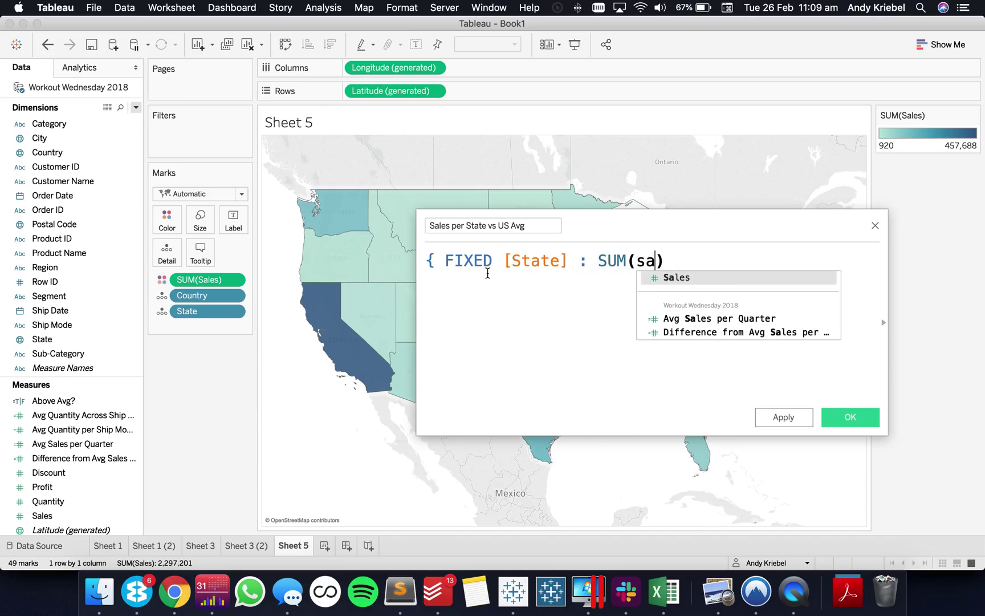
pyautogui.press('Return')
pyautogui.write(') }')
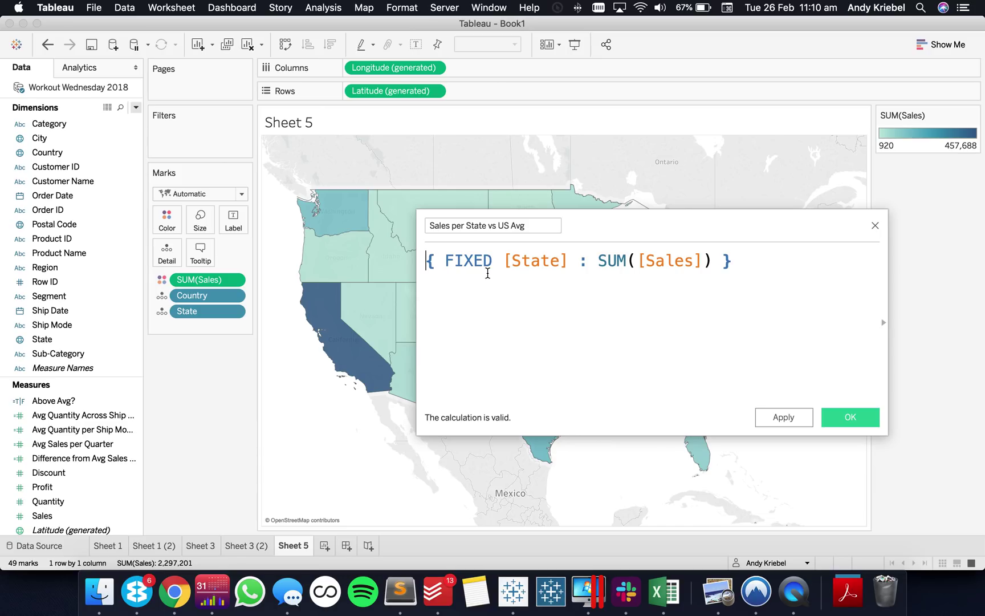
# Step: Save the calculation and add Sales per State vs US Avg to the map as detail, checking it in the state tooltips
pyautogui.click(841, 415)
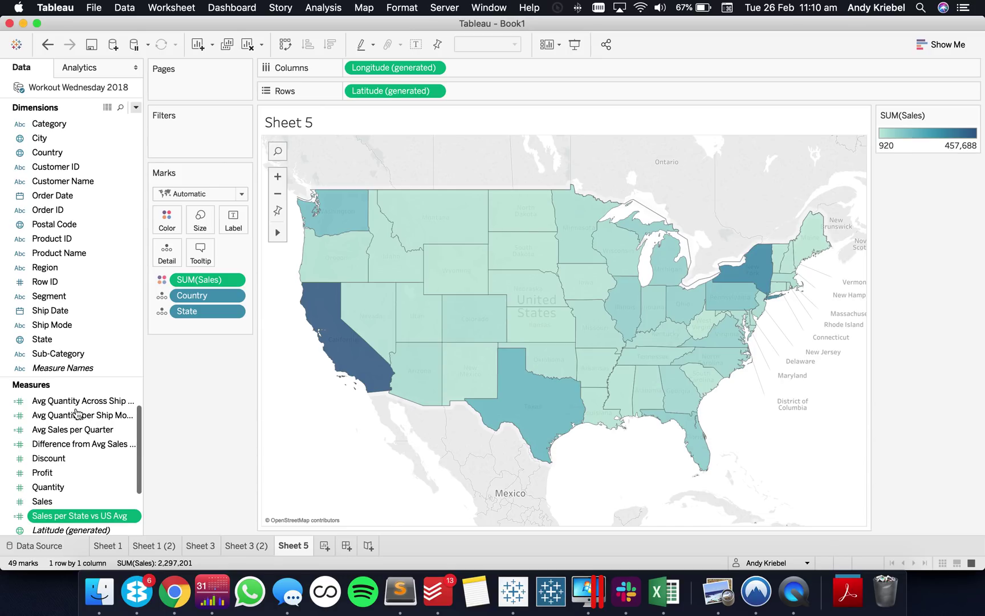
pyautogui.moveTo(86, 514); pyautogui.dragTo(167, 255)
pyautogui.moveTo(348, 350)
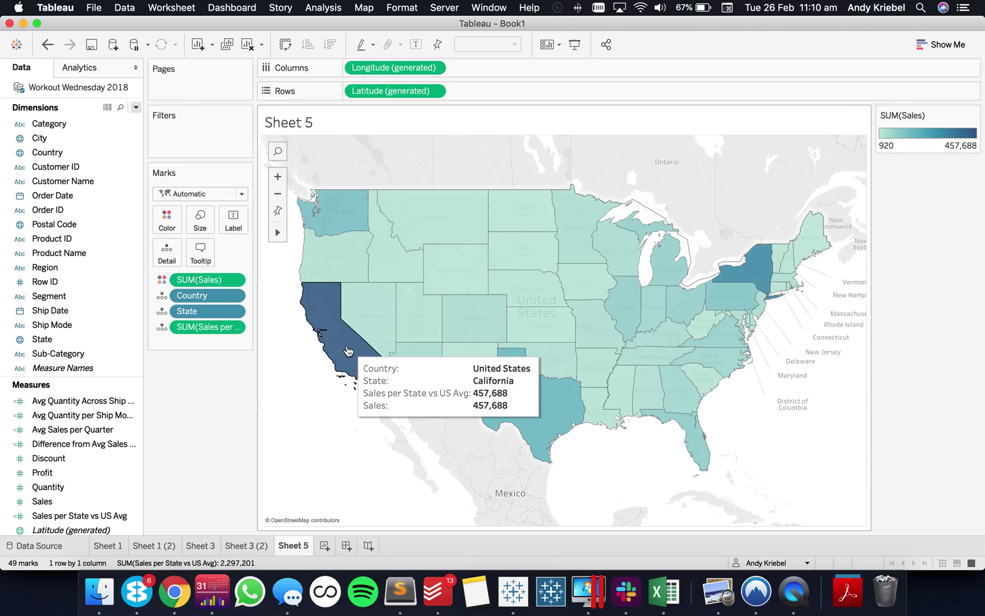
pyautogui.moveTo(451, 311)
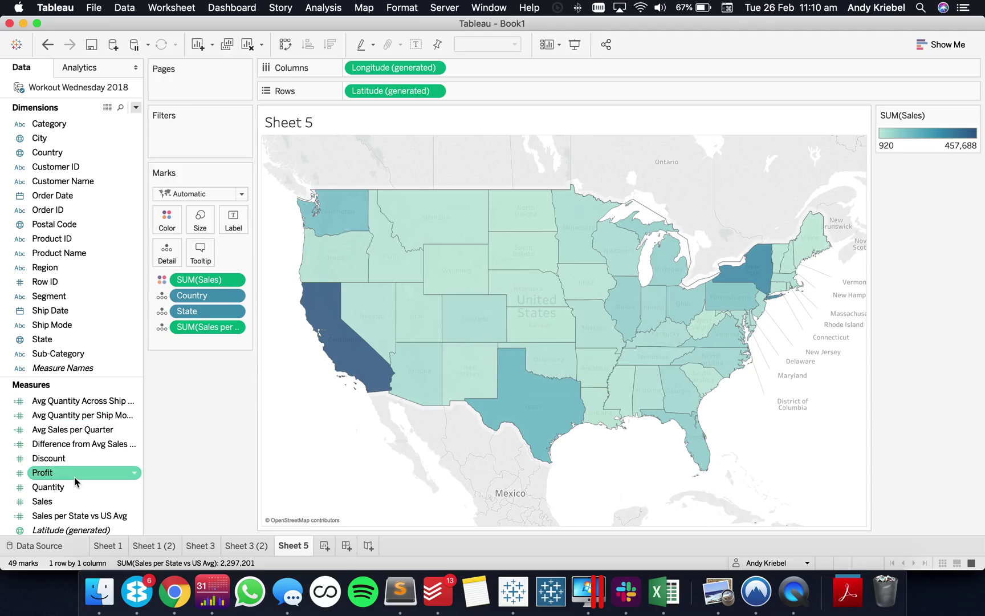
# Step: Wrap the Sales per State vs US Avg formula in a table-level {AVG( ... )}, with the opening and closing parts on their own lines
pyautogui.rightClick(73, 516)
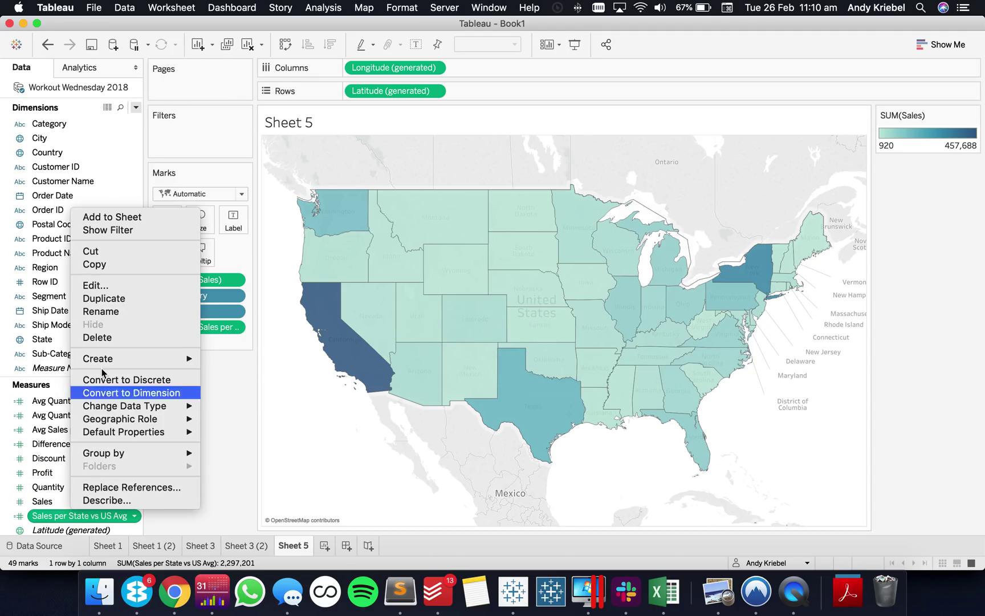
pyautogui.click(105, 285)
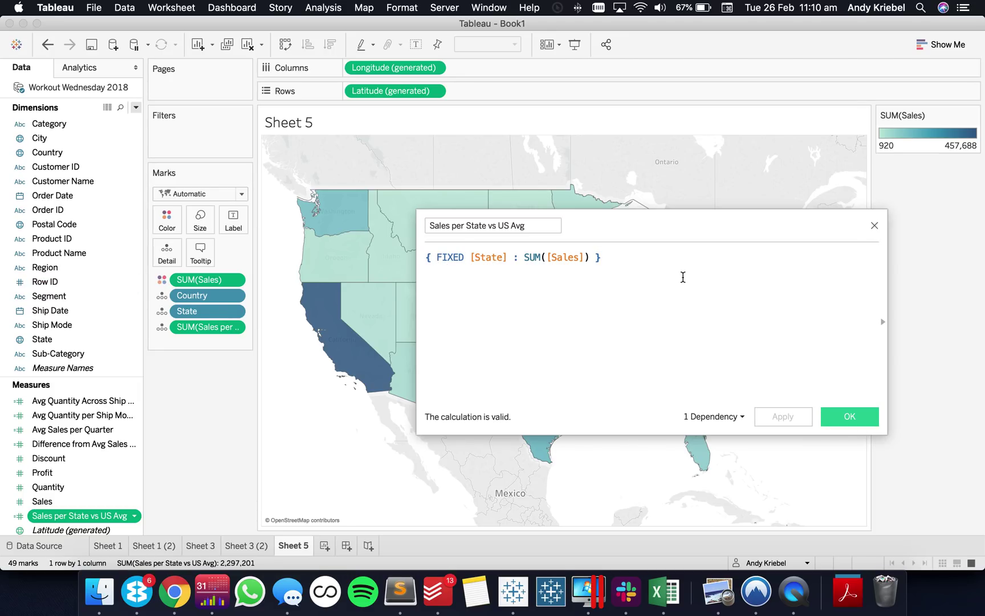
pyautogui.press('super+Up')
pyautogui.press('Return')
pyautogui.press('Return')
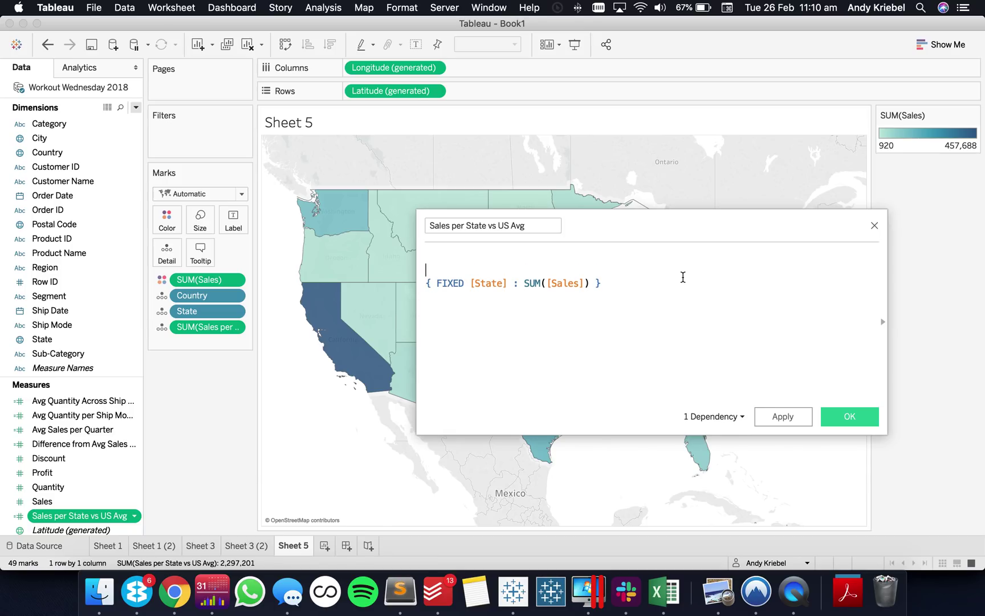
pyautogui.write('{AVG(')
pyautogui.press('Down')
pyautogui.press('BackSpace')
pyautogui.press('Down')
pyautogui.press('Down')
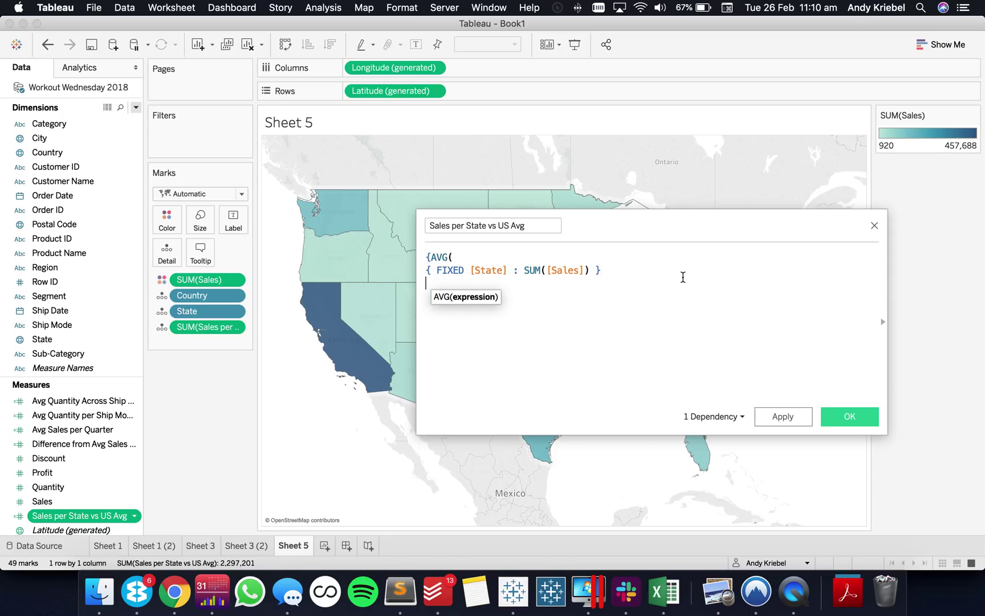
pyautogui.write(')}')
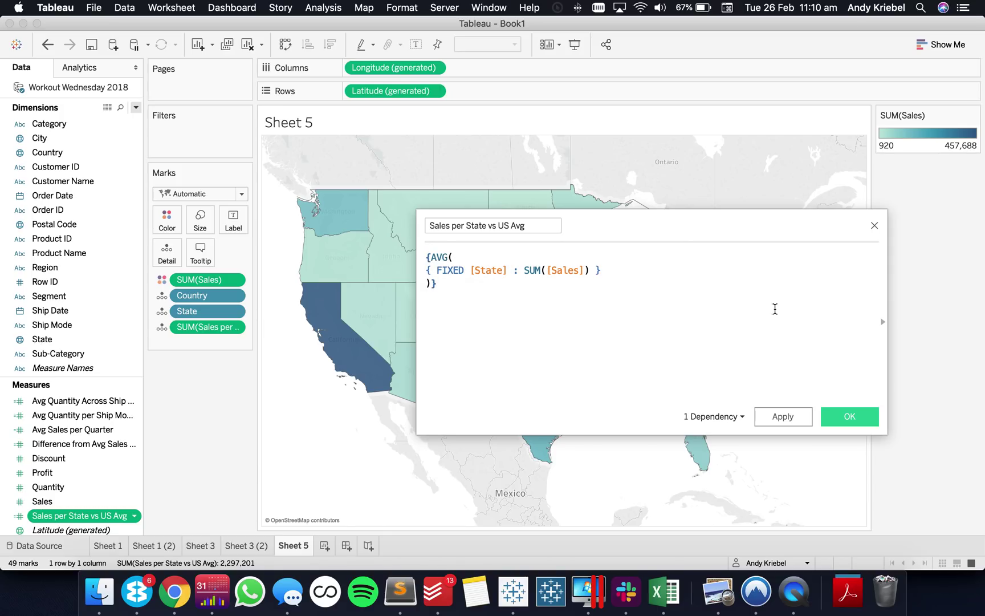
# Step: Save the edited calculation and compare each state's sales with the US average in the map tooltips
pyautogui.click(850, 419)
pyautogui.moveTo(368, 369)
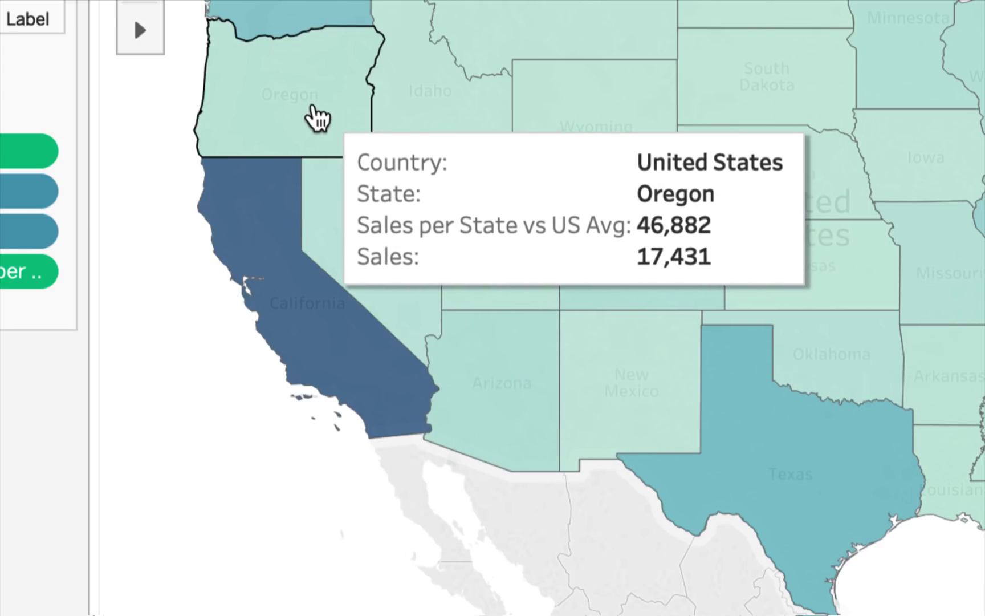
pyautogui.moveTo(315, 176)
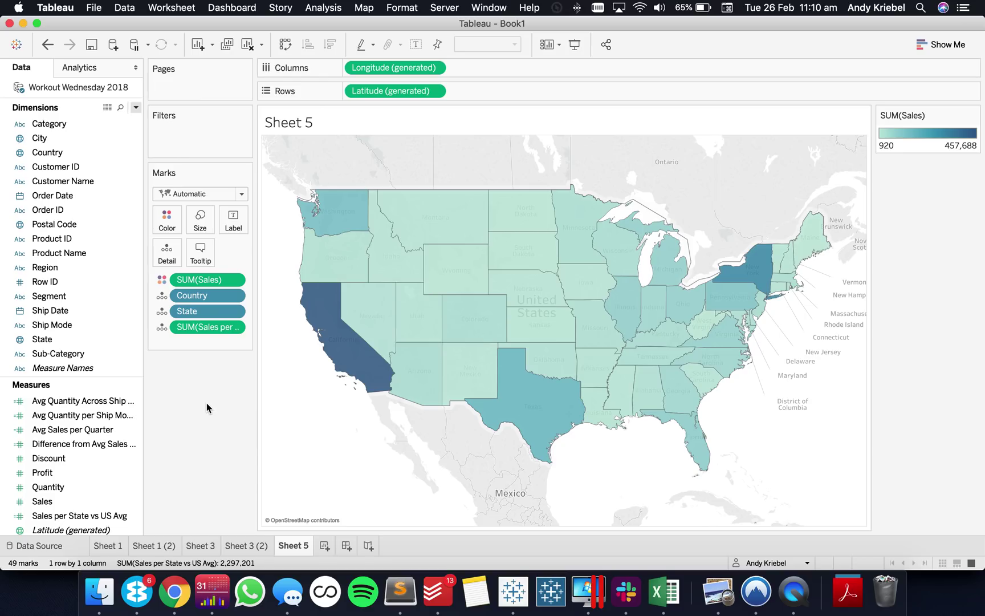
# Step: Create a calculated field named % Difference from US Avg
pyautogui.click(136, 107)
pyautogui.click(103, 121)
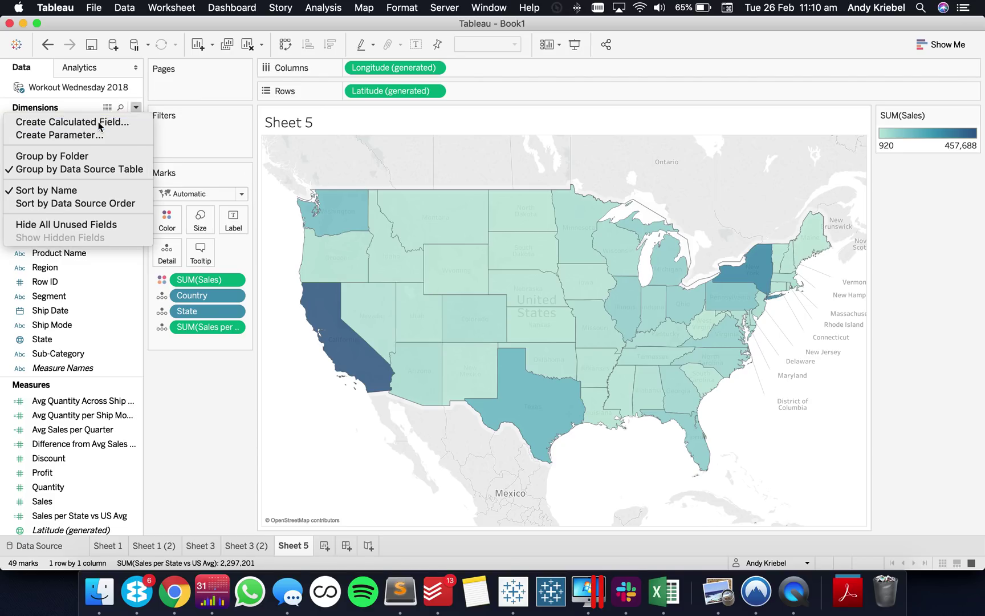
pyautogui.write('Differ')
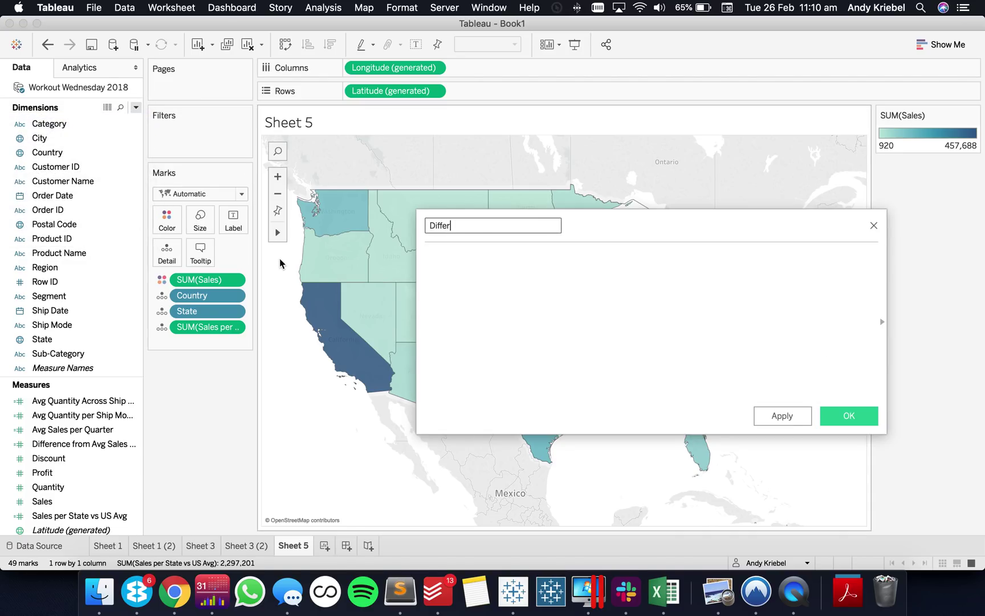
pyautogui.write('ence form')
pyautogui.press('BackSpace')
pyautogui.press('BackSpace')
pyautogui.write('rom US')
pyautogui.write('%')
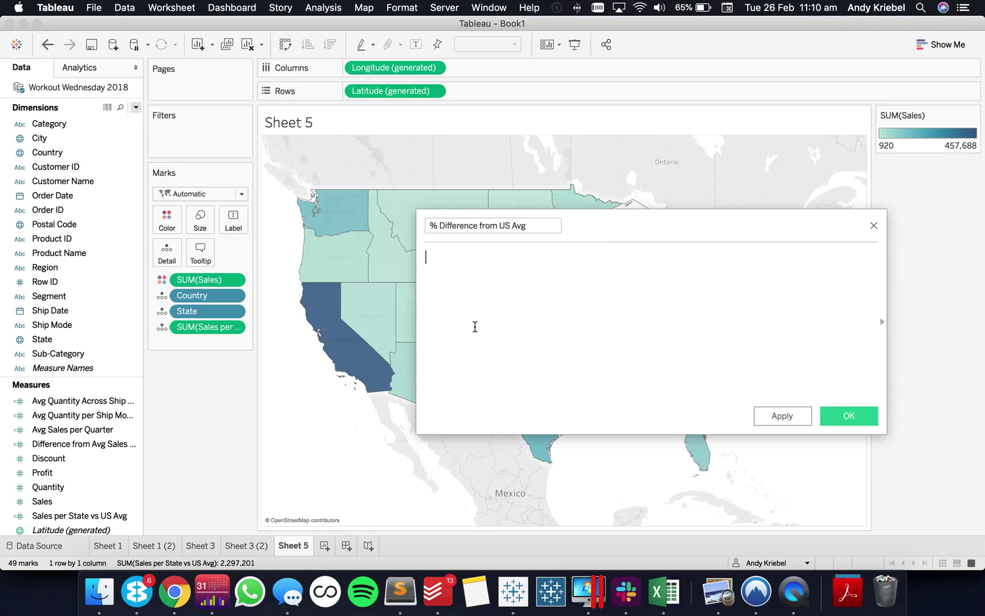
pyautogui.moveTo(206, 284); pyautogui.dragTo(555, 335)
pyautogui.write('/')
pyautogui.moveTo(212, 331); pyautogui.dragTo(631, 291)
pyautogui.write(')')
pyautogui.press('super+Left')
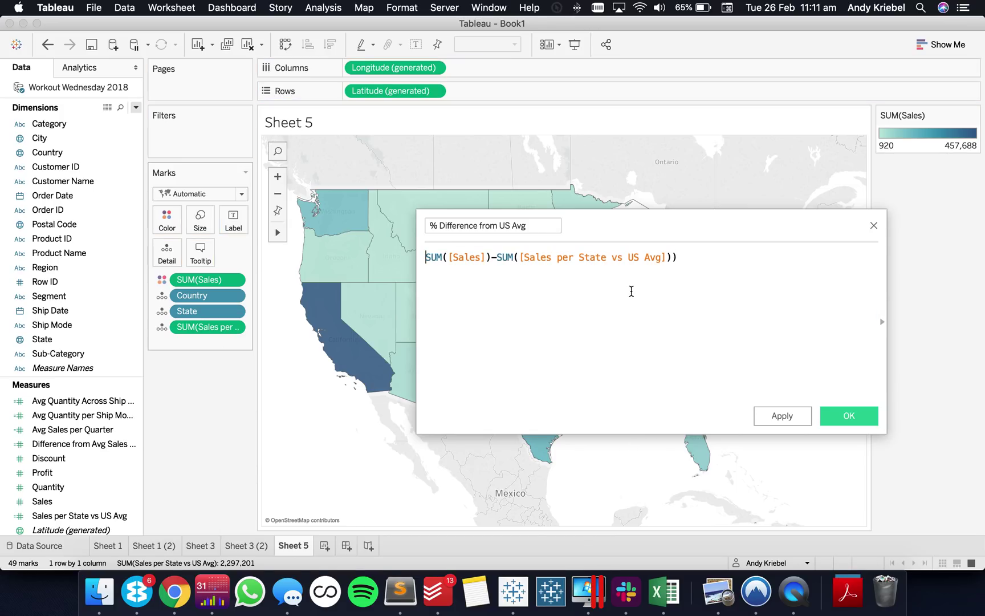
pyautogui.write('(')
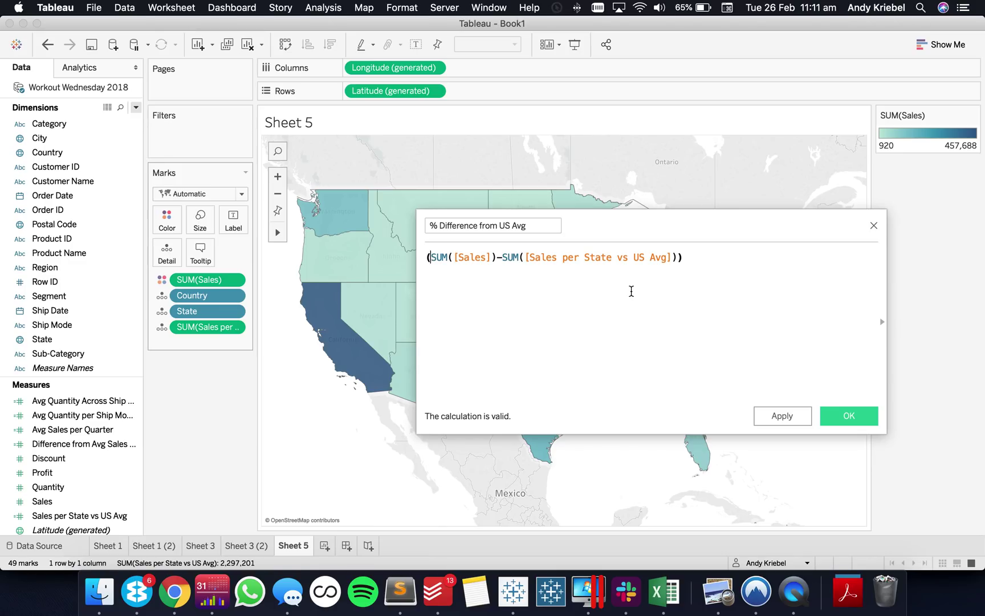
pyautogui.moveTo(503, 258); pyautogui.dragTo(428, 258)
pyautogui.press('BackSpace')
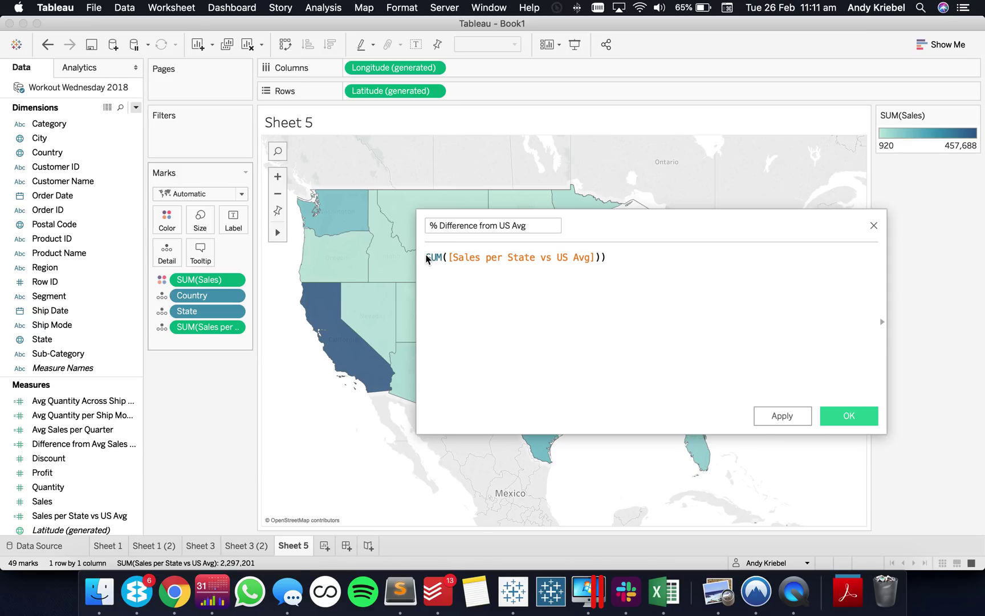
pyautogui.press('End')
pyautogui.press('BackSpace')
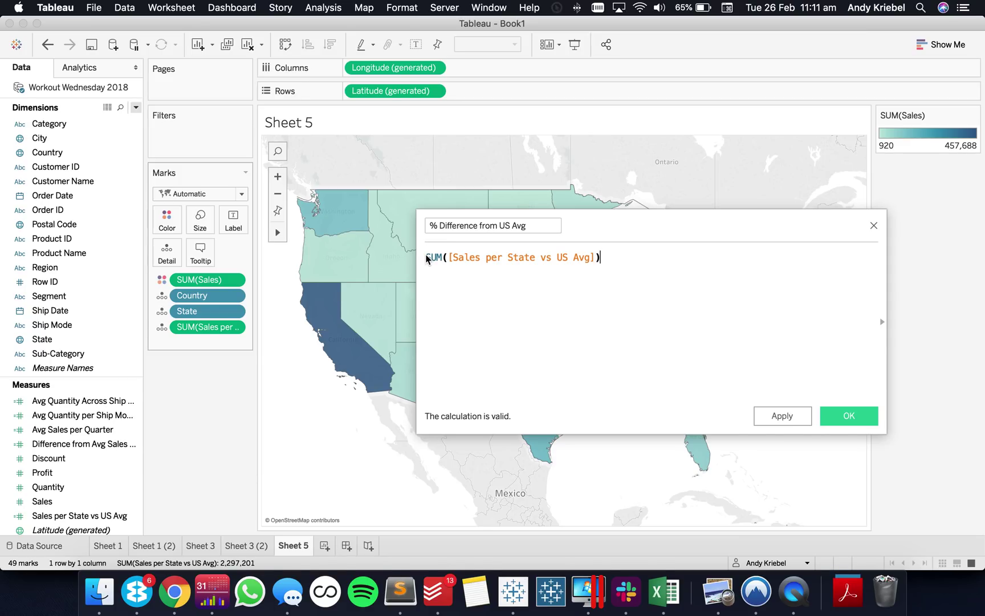
pyautogui.hotkey('ctrl', 'a')
pyautogui.press('BackSpace')
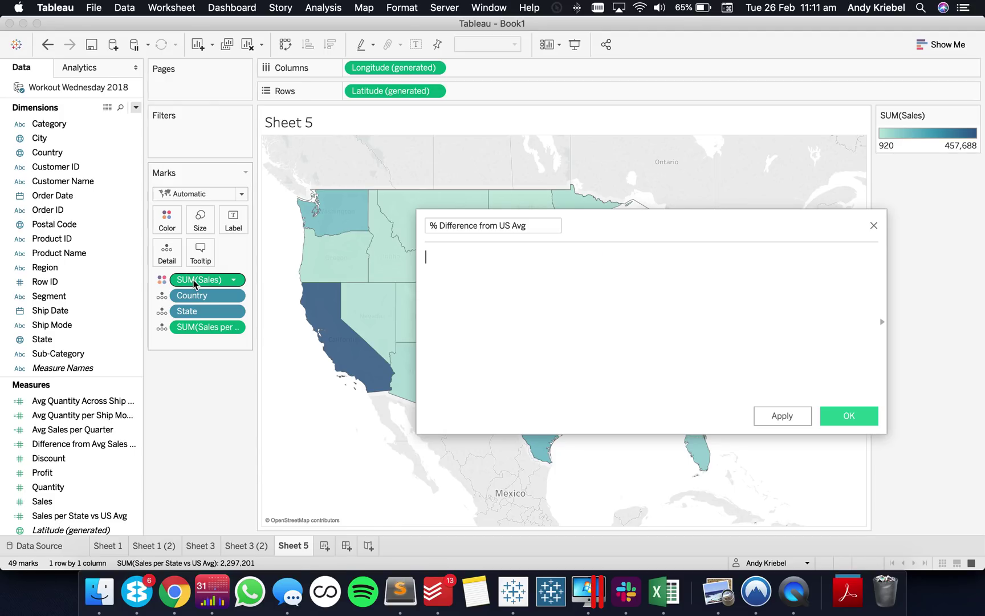
# Step: Enter and save the formula (SUM([Sales])-SUM([Sales per State vs US Avg]))/SUM([Sales per State vs US Avg])
pyautogui.moveTo(194, 280); pyautogui.dragTo(477, 308)
pyautogui.write('-')
pyautogui.moveTo(213, 330); pyautogui.dragTo(606, 286)
pyautogui.press('super+Up')
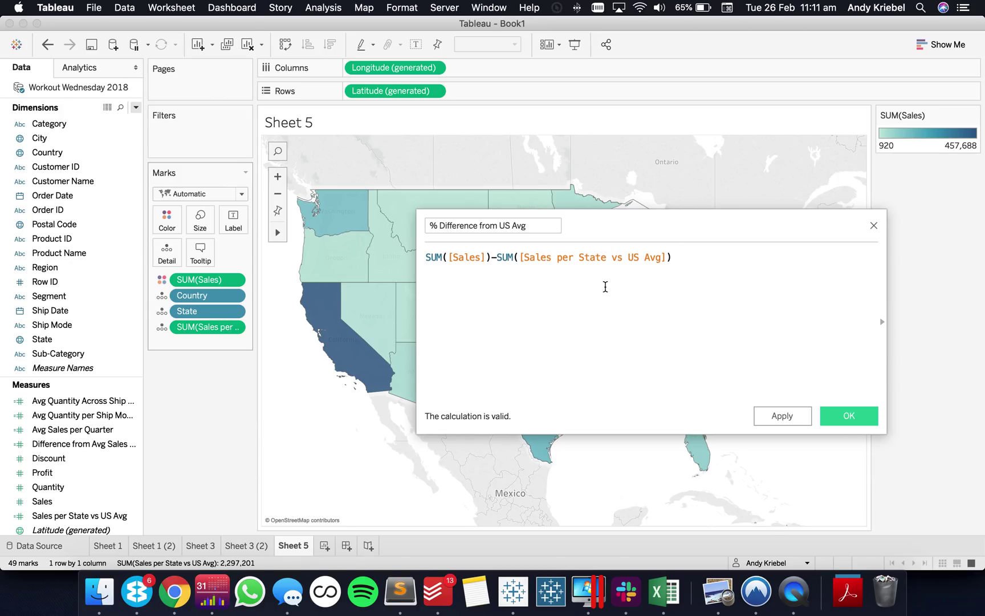
pyautogui.write('(')
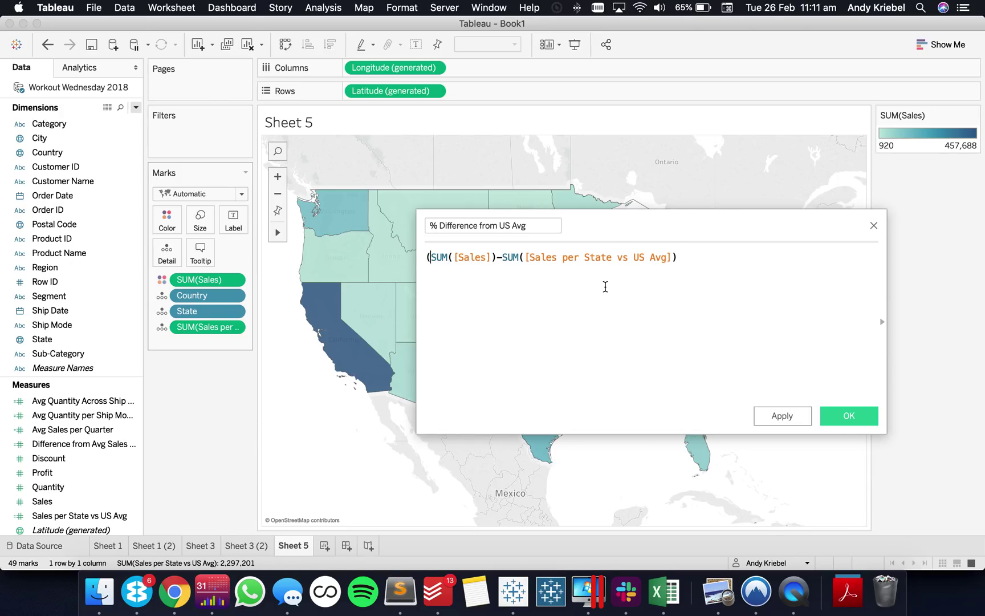
pyautogui.write(')/')
pyautogui.moveTo(207, 326); pyautogui.dragTo(790, 336)
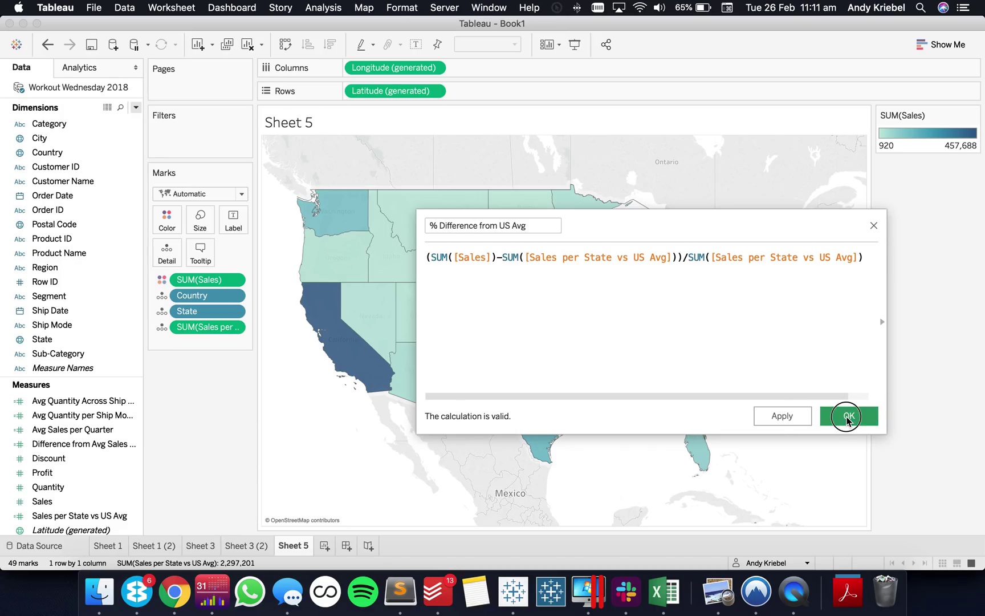
pyautogui.click(849, 416)
pyautogui.rightClick(76, 473)
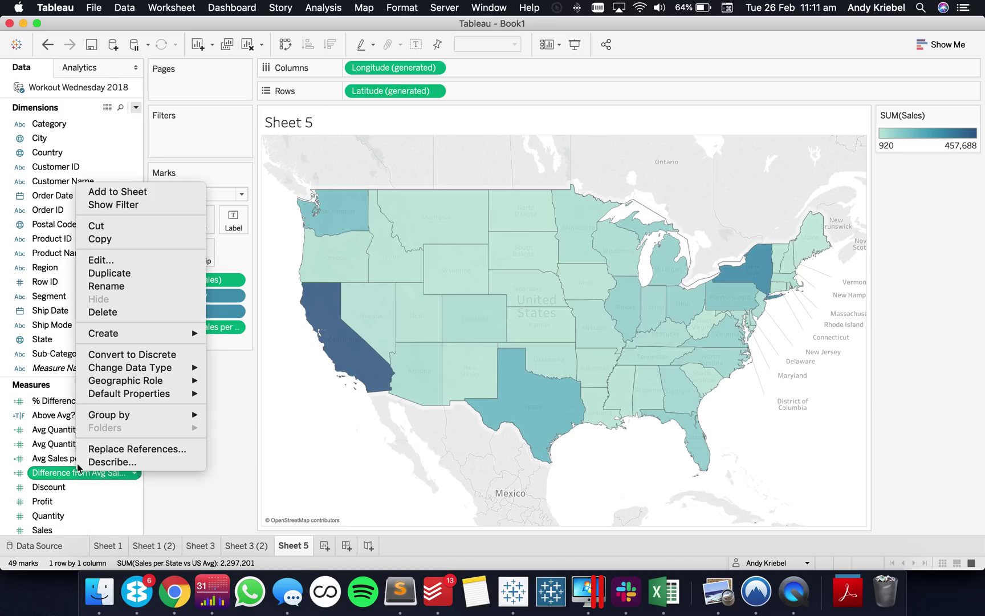
pyautogui.click(99, 260)
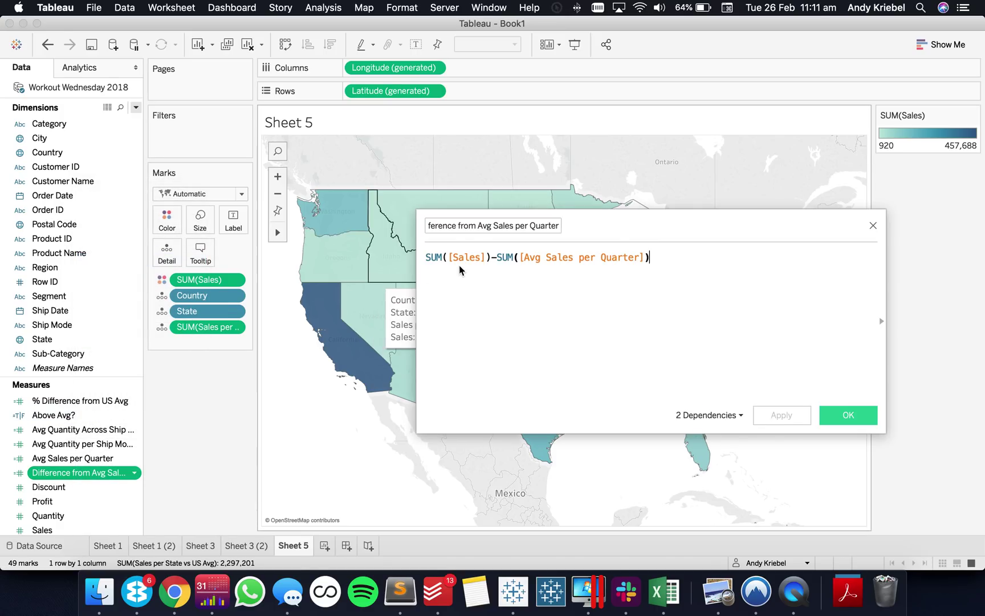
pyautogui.tripleClick(539, 231)
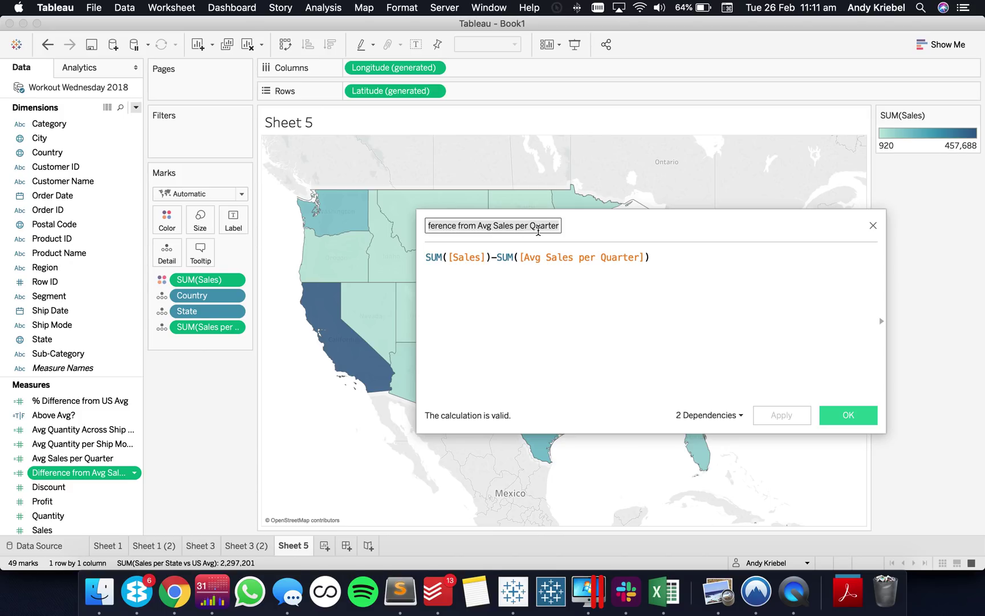
pyautogui.click(873, 225)
# Step: Rename the Sales per State vs US Avg calculated field as US Avg Sales and save it
pyautogui.scroll(-5, 74, 470)
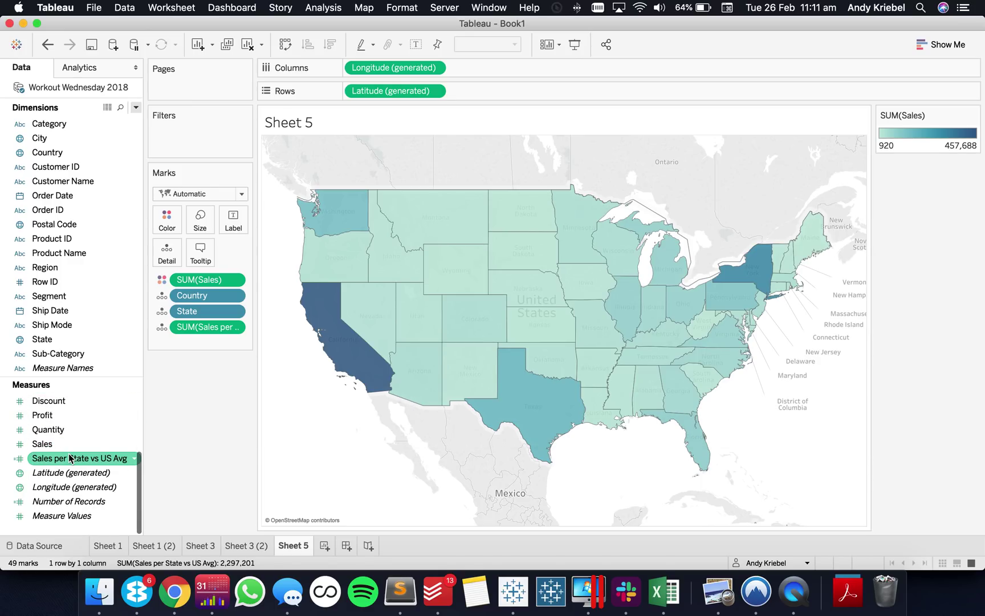
pyautogui.rightClick(75, 459)
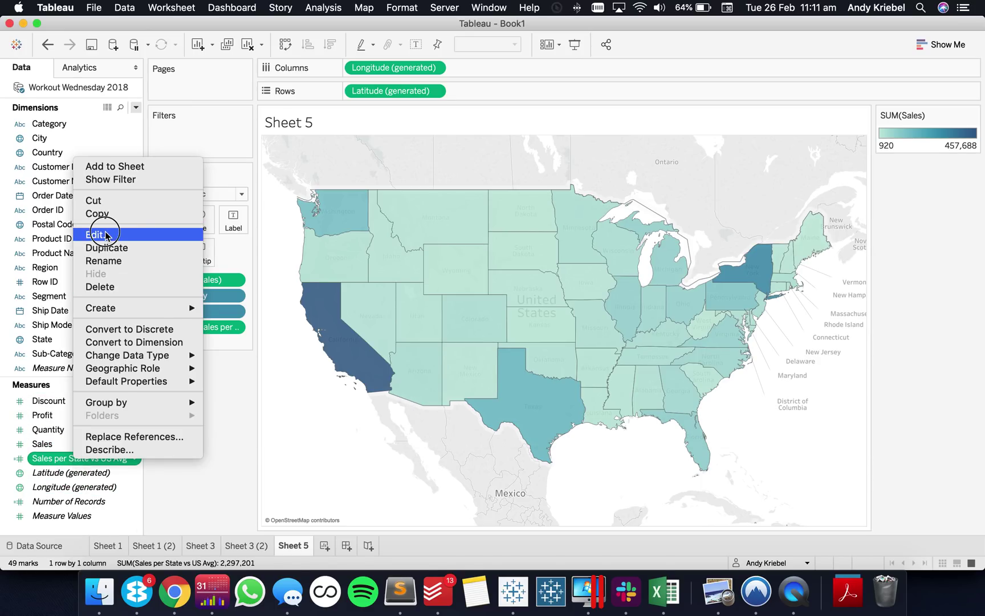
pyautogui.click(104, 229)
pyautogui.tripleClick(530, 225)
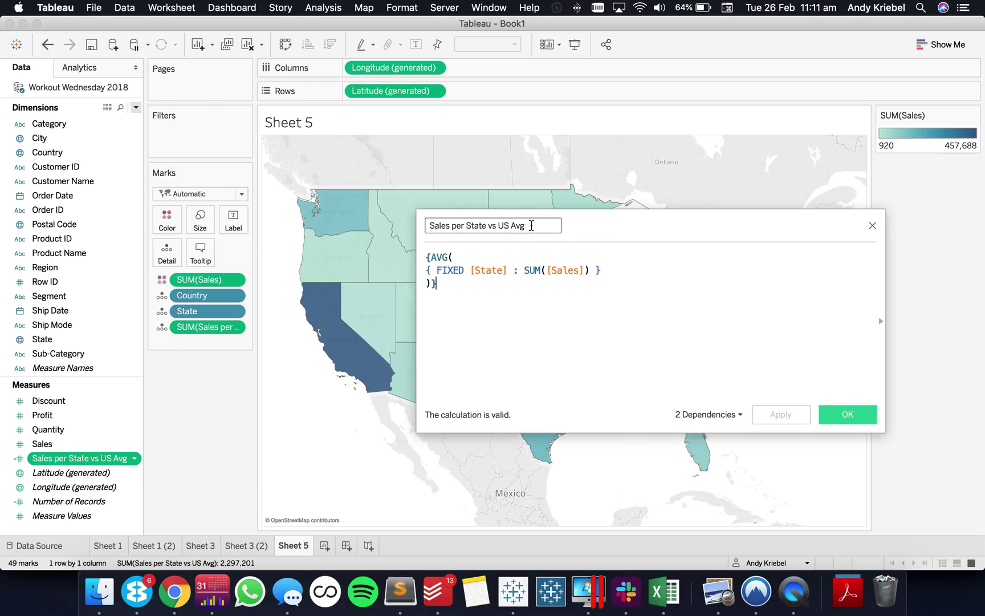
pyautogui.click(372, 233)
pyautogui.write('US Avg Sales')
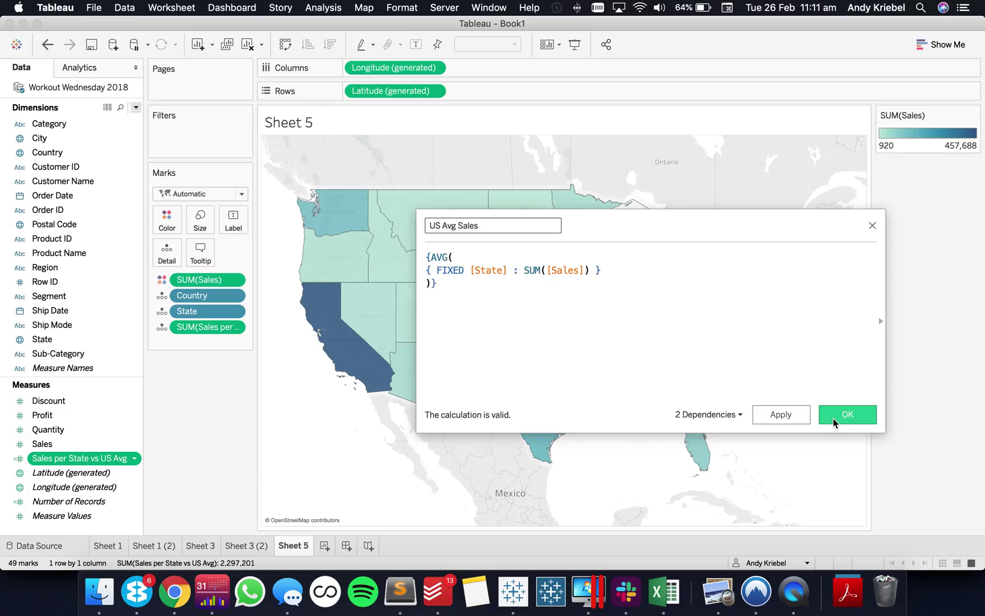
pyautogui.click(847, 414)
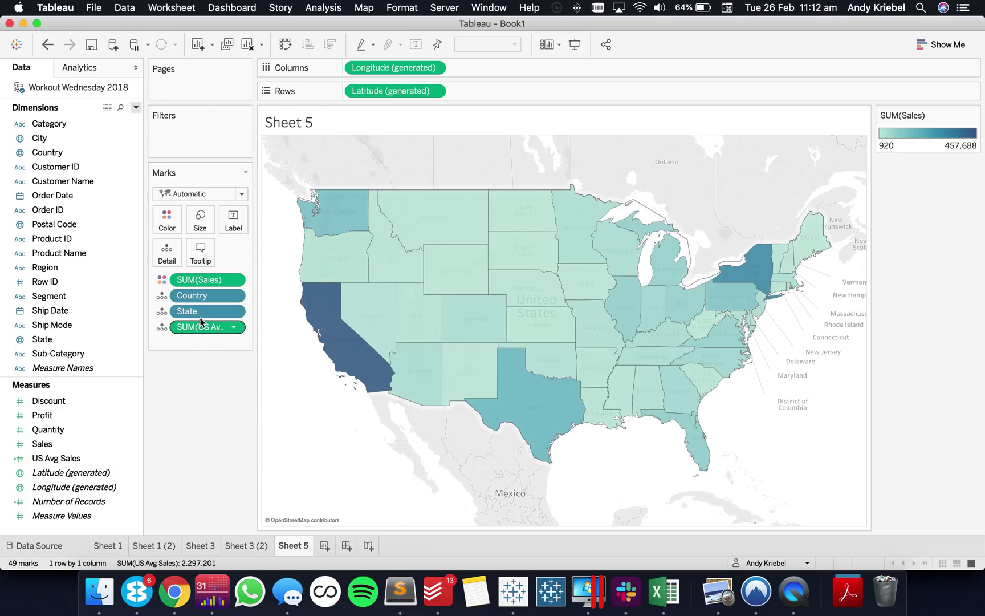
# Step: Review the % Difference from US Avg formula to check how it references the renamed average field
pyautogui.scroll(5, 79, 430)
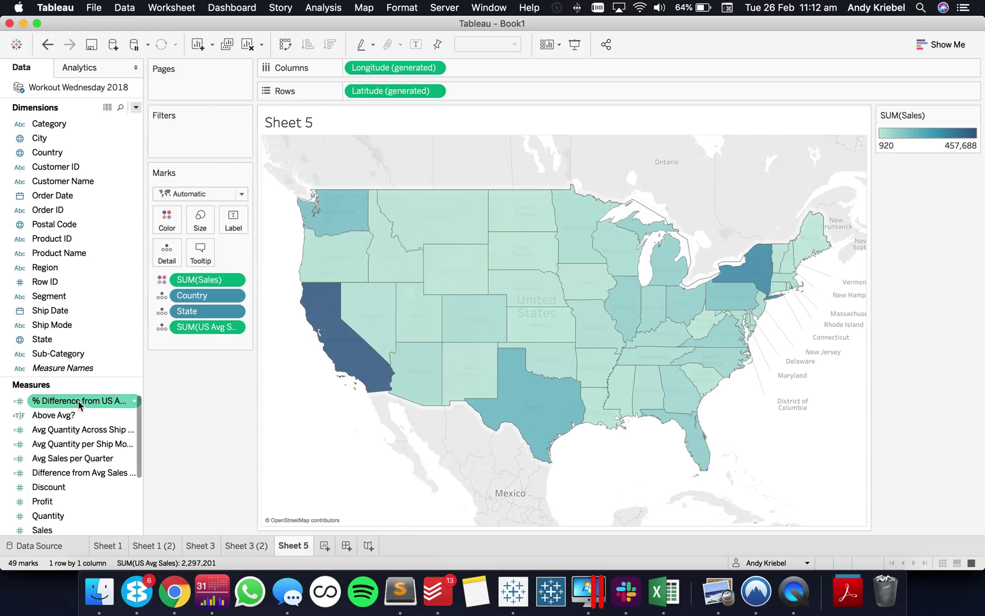
pyautogui.rightClick(77, 401)
pyautogui.click(103, 184)
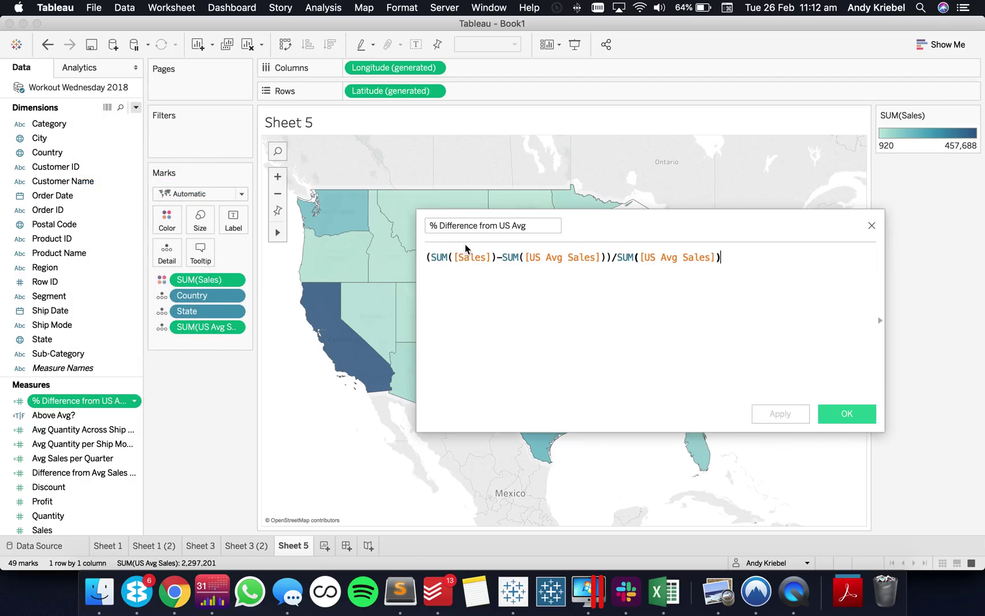
pyautogui.click(473, 256)
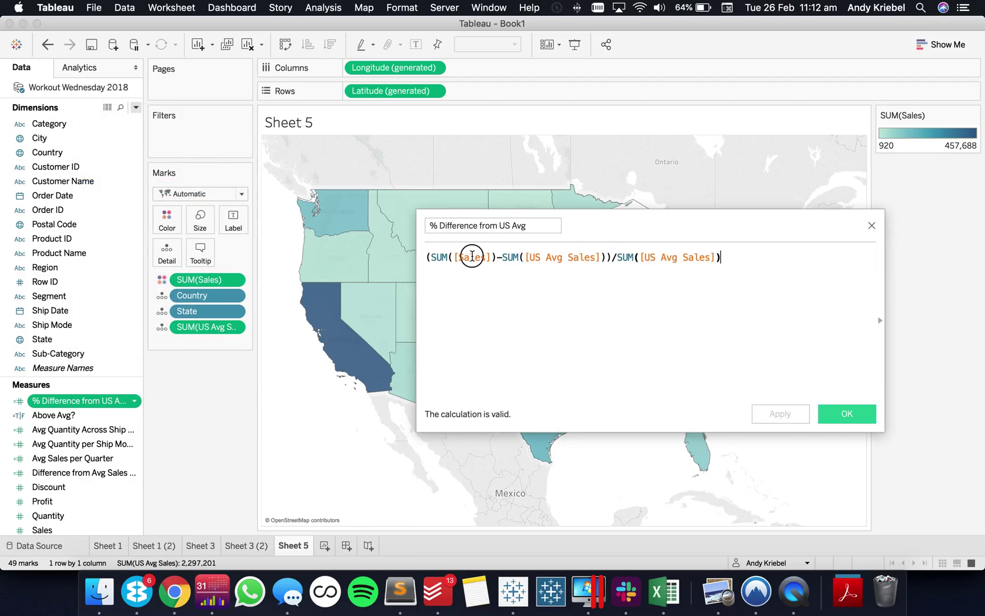
pyautogui.click(564, 257)
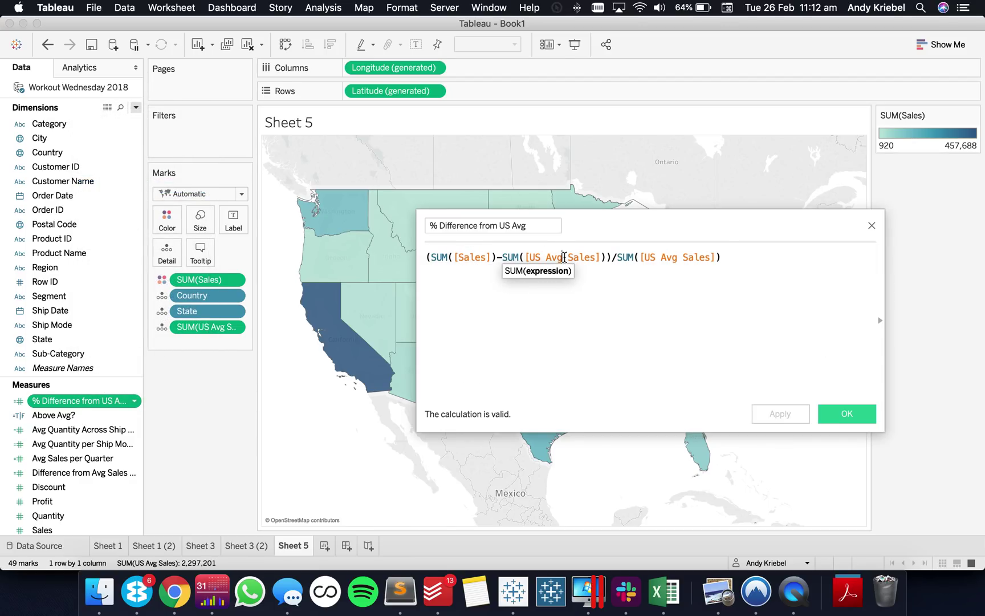
pyautogui.click(664, 257)
pyautogui.click(847, 414)
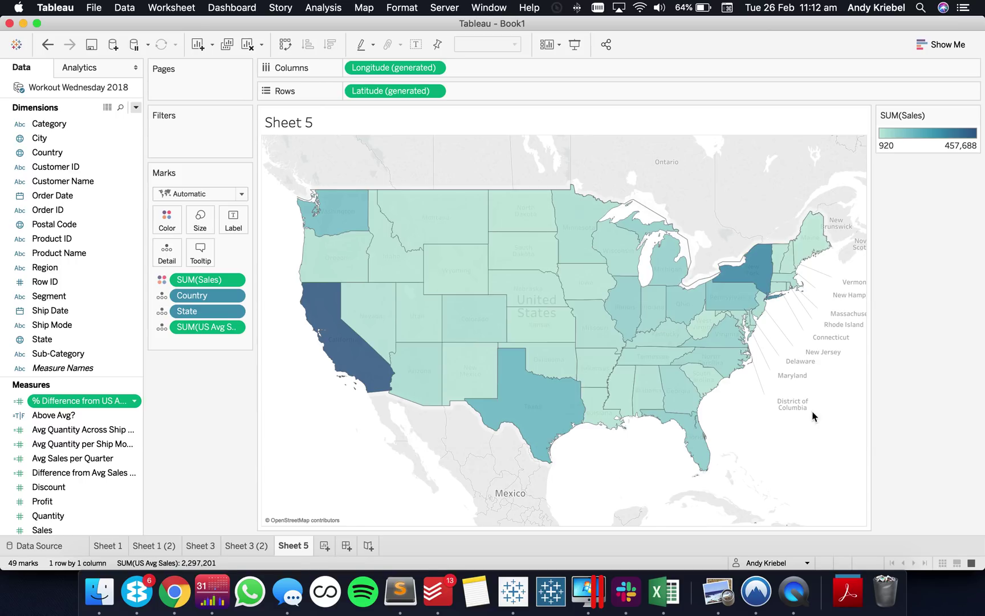
# Step: Move SUM(Sales) from color to detail, color the map by % Difference from US Avg, and inspect California's tooltip
pyautogui.moveTo(60, 403)
pyautogui.mouseDown()
pyautogui.moveTo(147, 245)
pyautogui.moveTo(69, 403)
pyautogui.mouseUp()
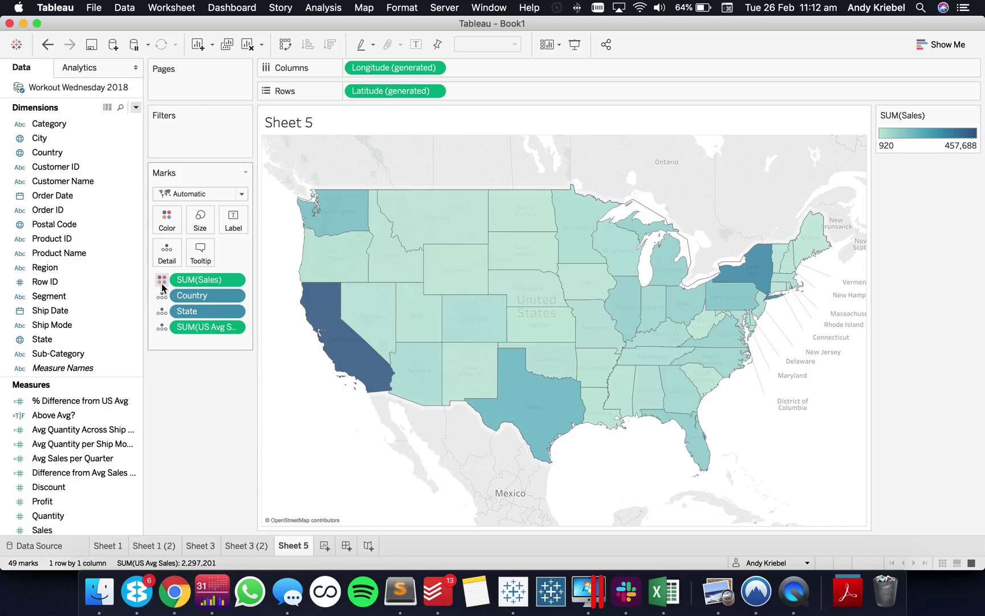
pyautogui.click(162, 280)
pyautogui.click(187, 324)
pyautogui.moveTo(60, 403); pyautogui.dragTo(162, 226)
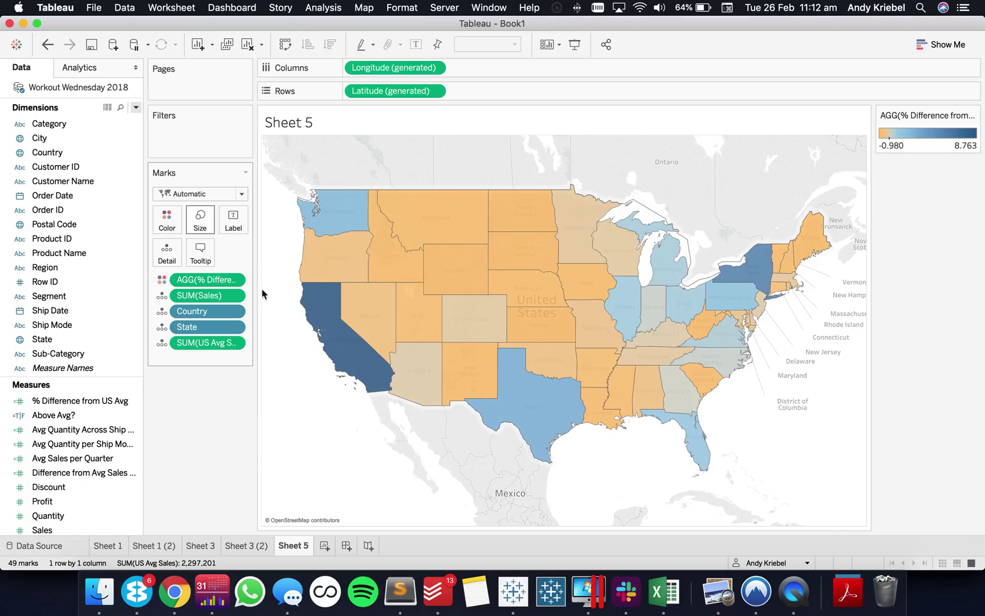
pyautogui.moveTo(357, 357)
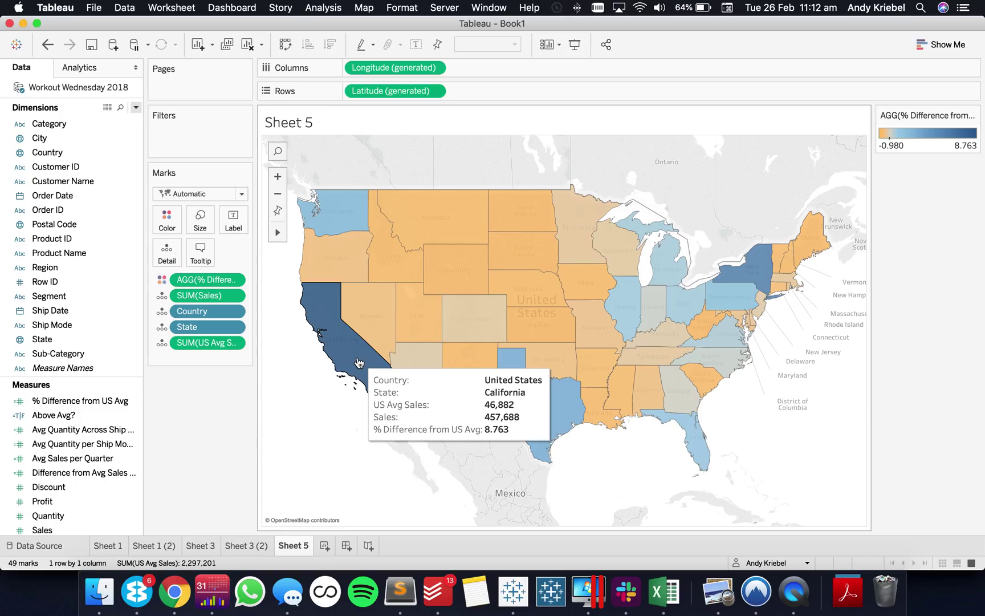
# Step: Set the default number format of % Difference from US Avg to percentage with 0 decimal places and check California's tooltip
pyautogui.rightClick(60, 401)
pyautogui.moveTo(147, 321)
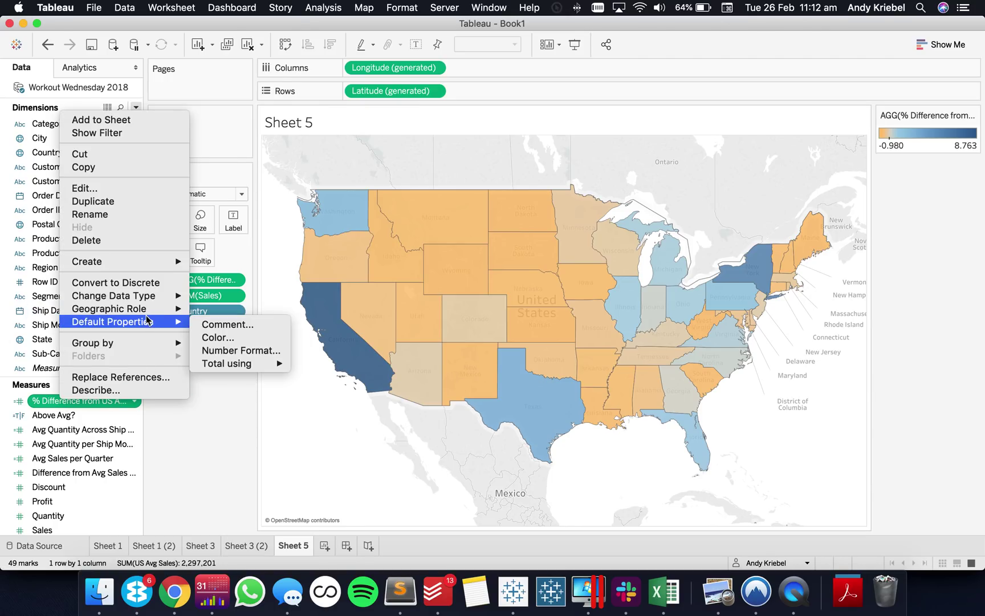
pyautogui.click(257, 351)
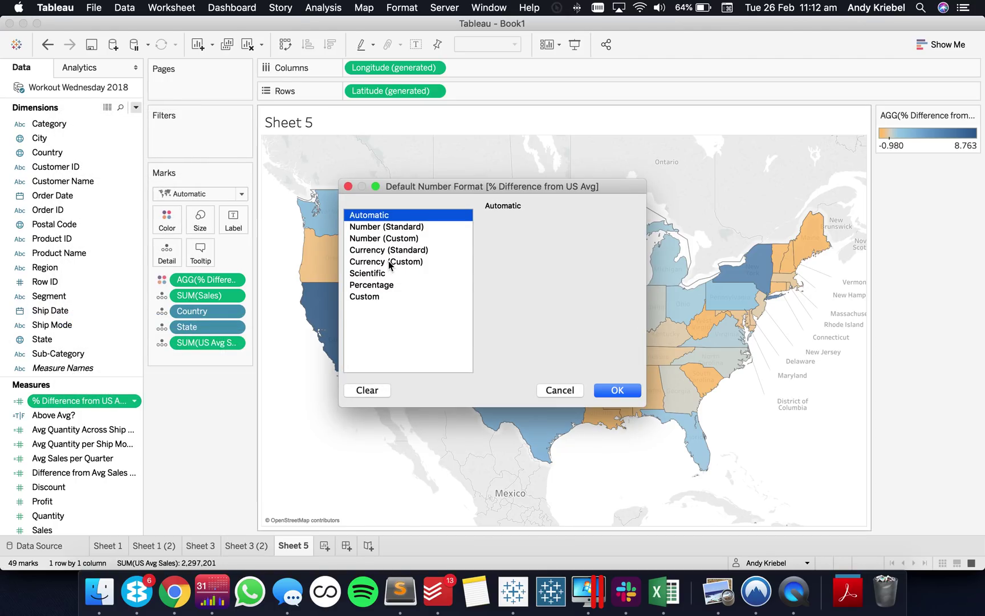
pyautogui.click(380, 284)
pyautogui.click(527, 242)
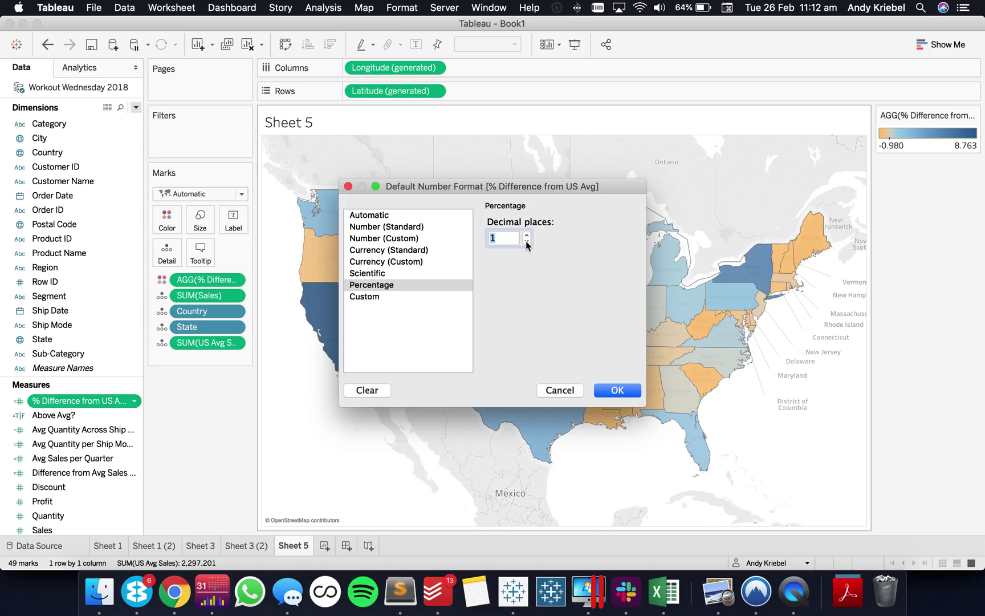
pyautogui.click(527, 242)
pyautogui.click(605, 394)
pyautogui.moveTo(356, 365)
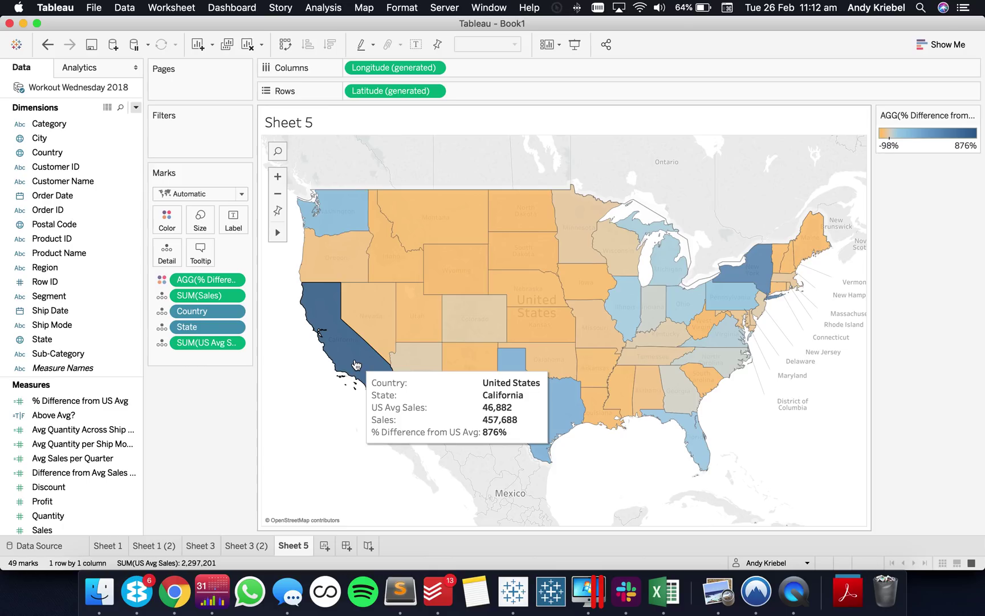